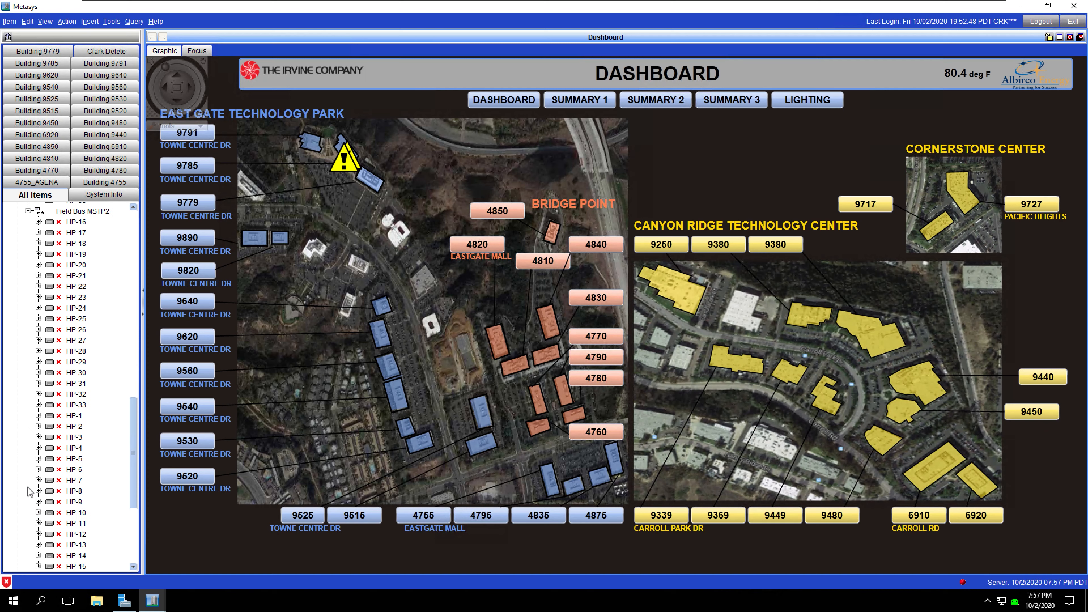
# Collapse Field Bus MSTP1 and Field Bus MSTP2 under NAE9339-1 in the item tree.
pyautogui.scroll(-4, 83, 452)
pyautogui.click(81, 348)
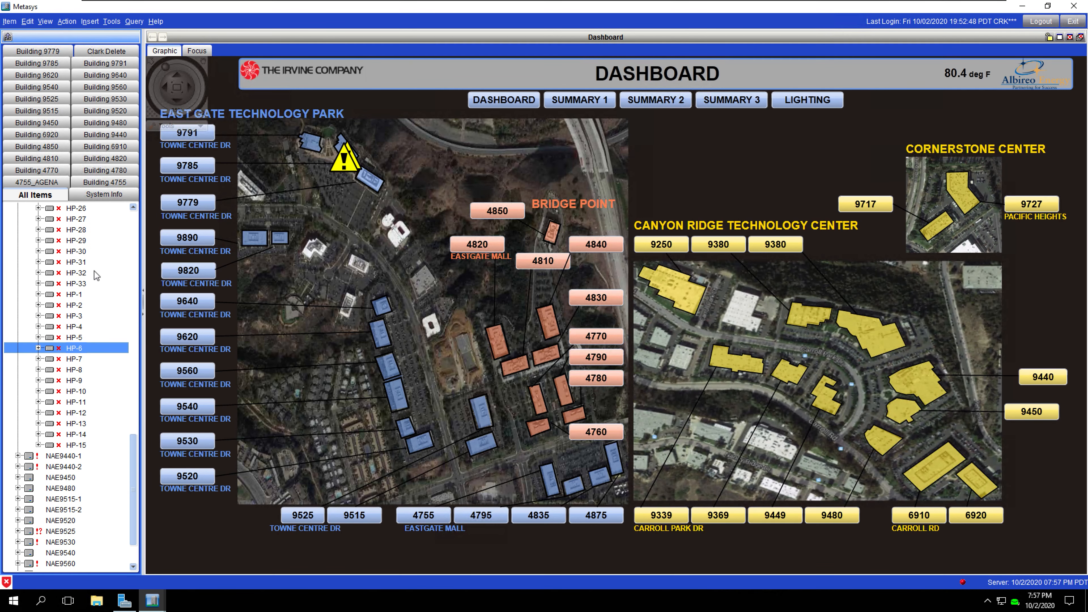
pyautogui.click(76, 252)
pyautogui.scroll(7, 94, 322)
pyautogui.scroll(12, 91, 324)
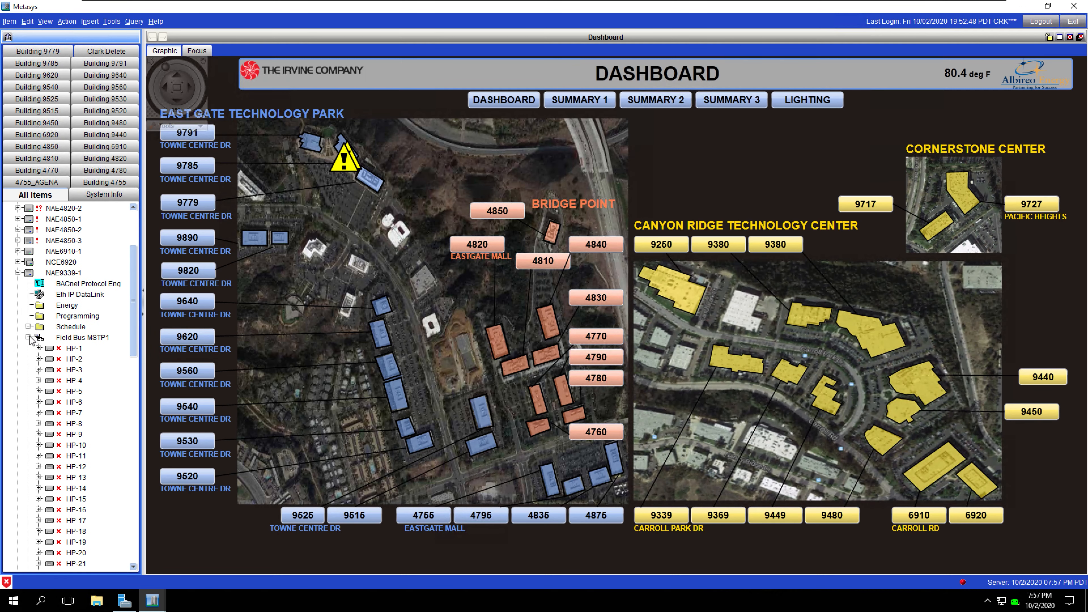
pyautogui.click(28, 337)
pyautogui.click(28, 348)
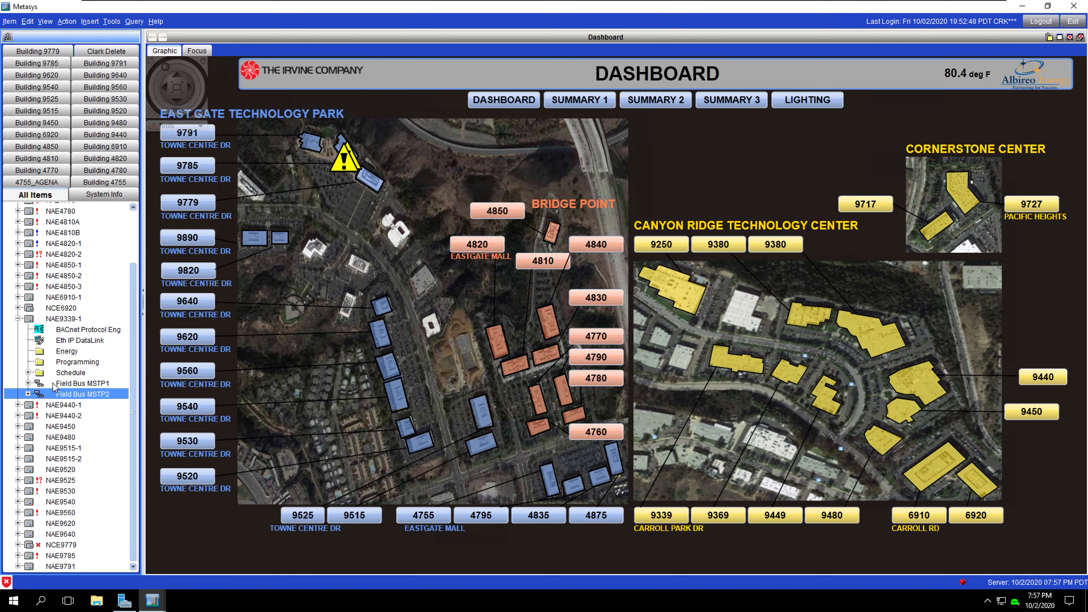
# Expand the Schedule folder under NAE9339-1.
pyautogui.click(66, 373)
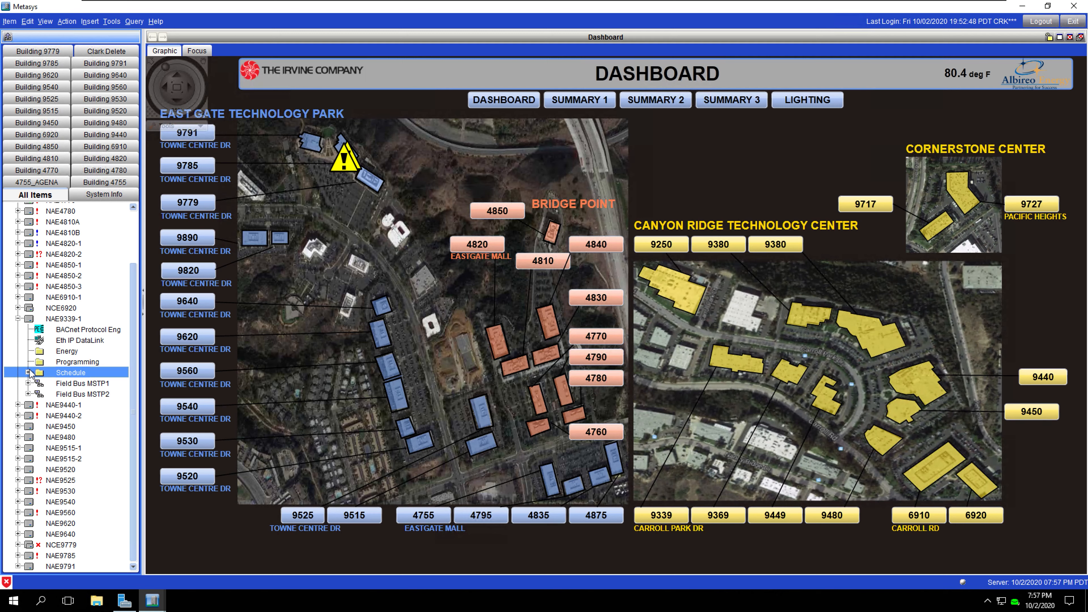
pyautogui.click(66, 320)
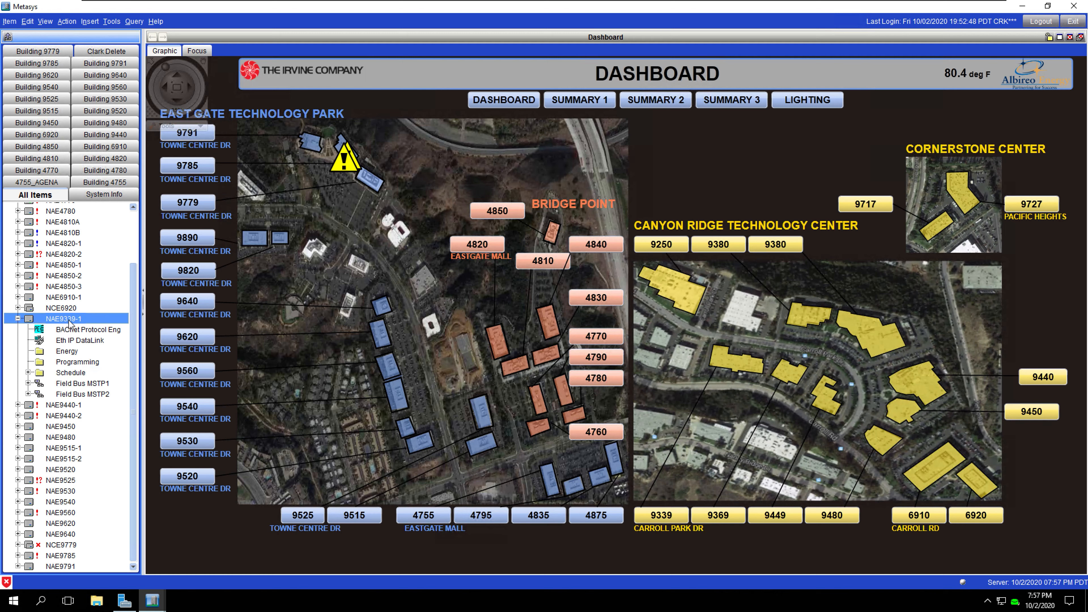
pyautogui.click(29, 372)
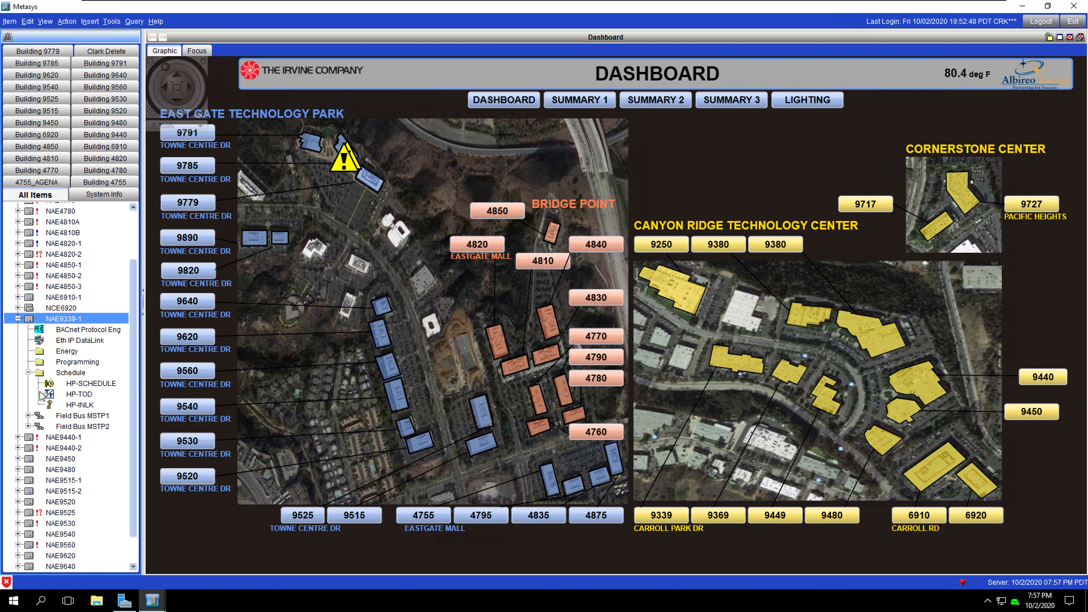
# Insert a folder named "9339 2nd floor" inside the Schedule folder of NAE9339-1.
pyautogui.click(60, 376)
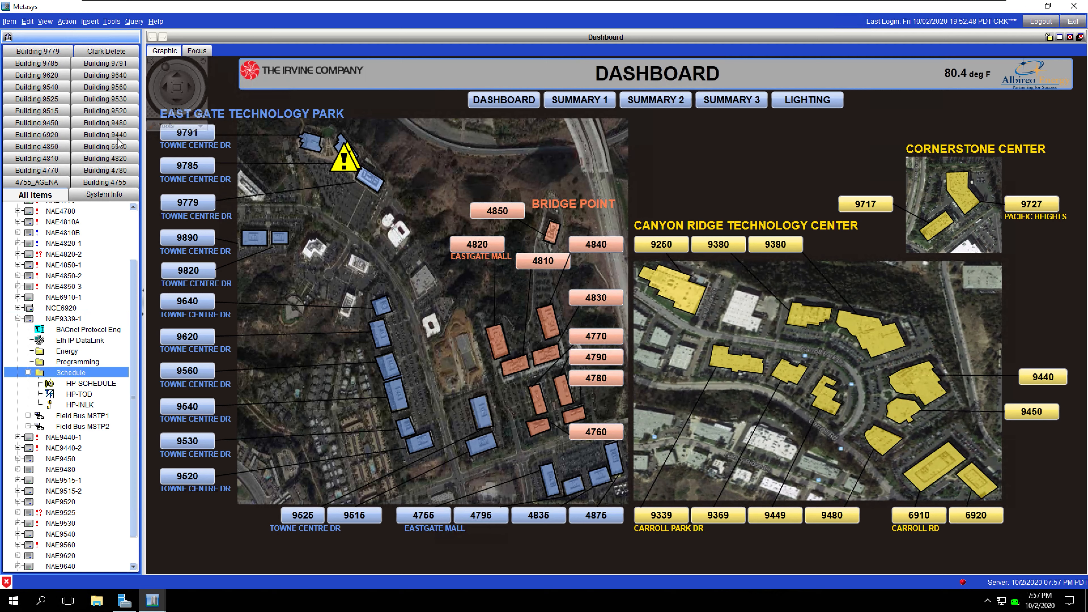
pyautogui.click(92, 24)
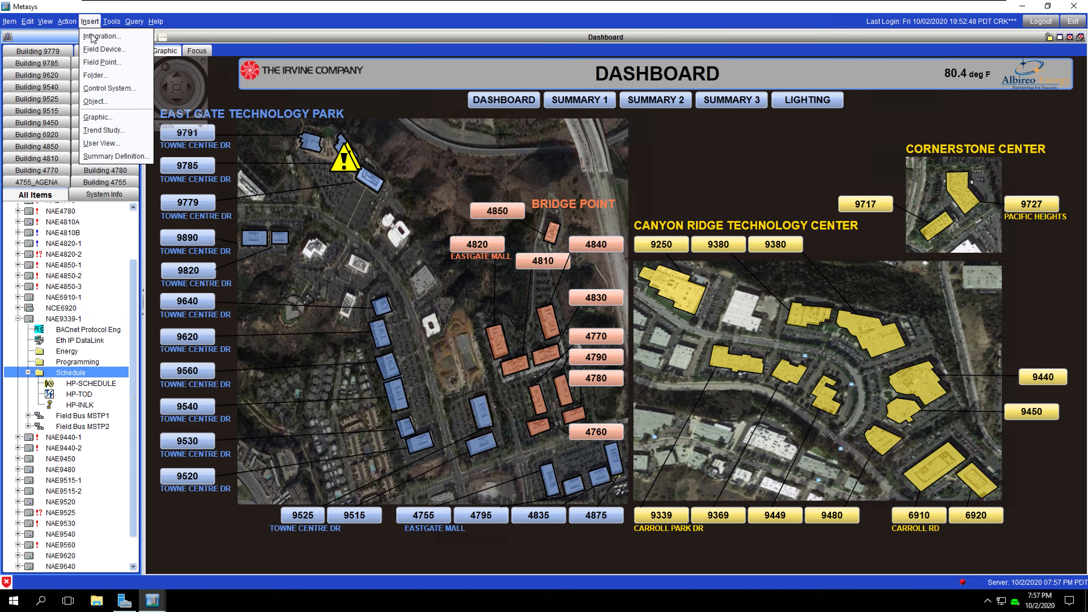
pyautogui.click(98, 78)
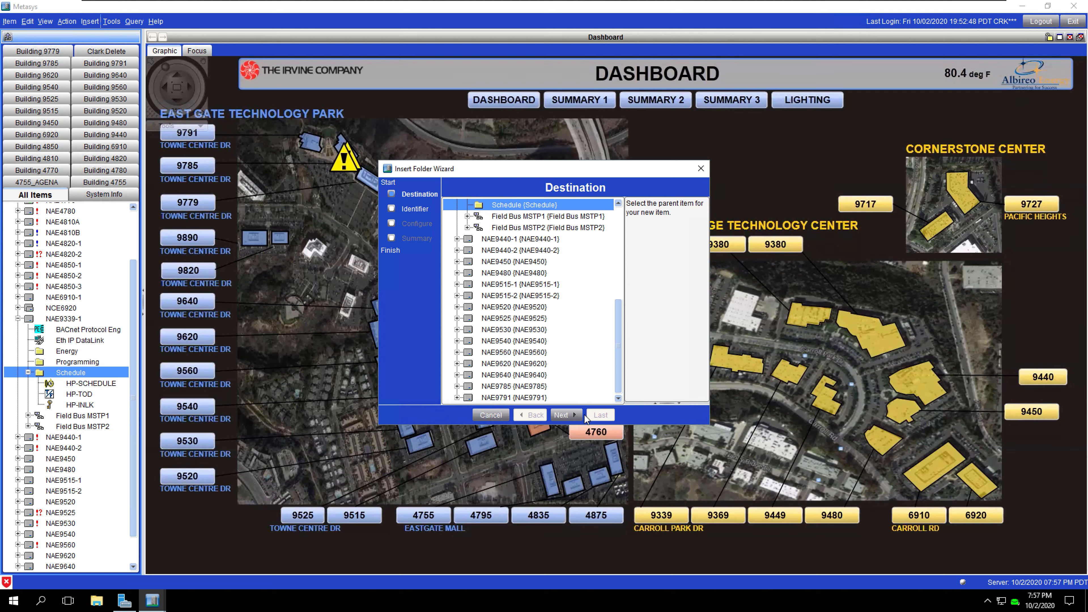
pyautogui.click(562, 415)
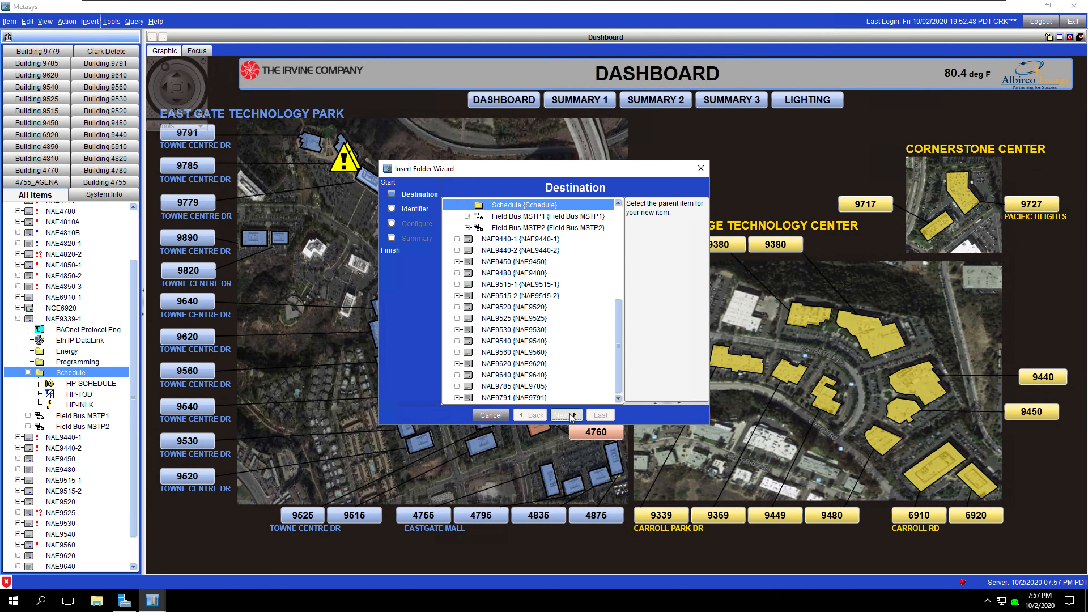
pyautogui.moveTo(656, 222); pyautogui.dragTo(552, 217)
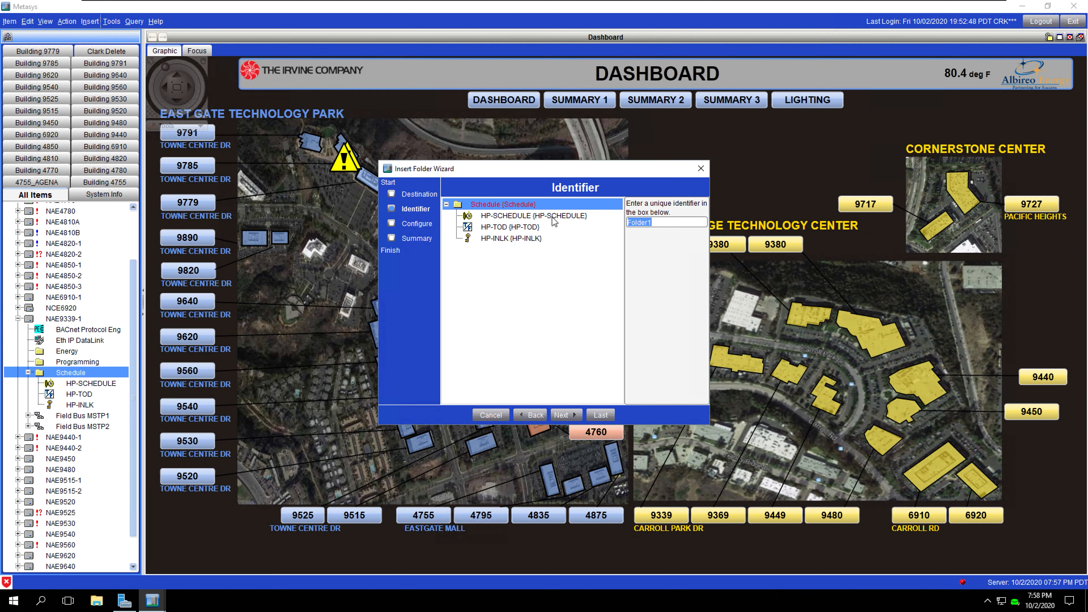
pyautogui.write('9')
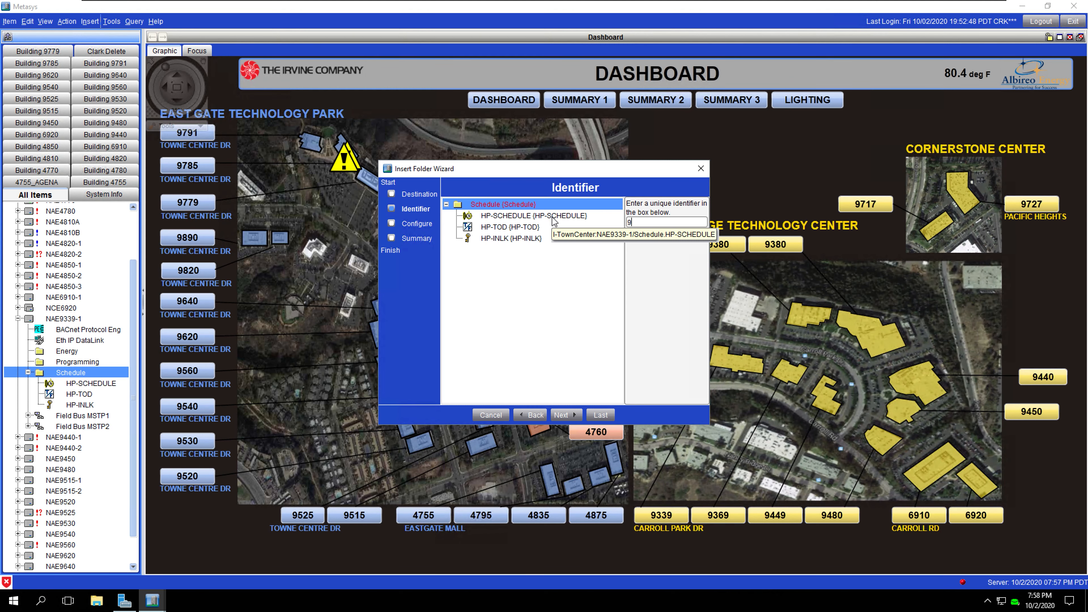
pyautogui.write('339 2nd floor')
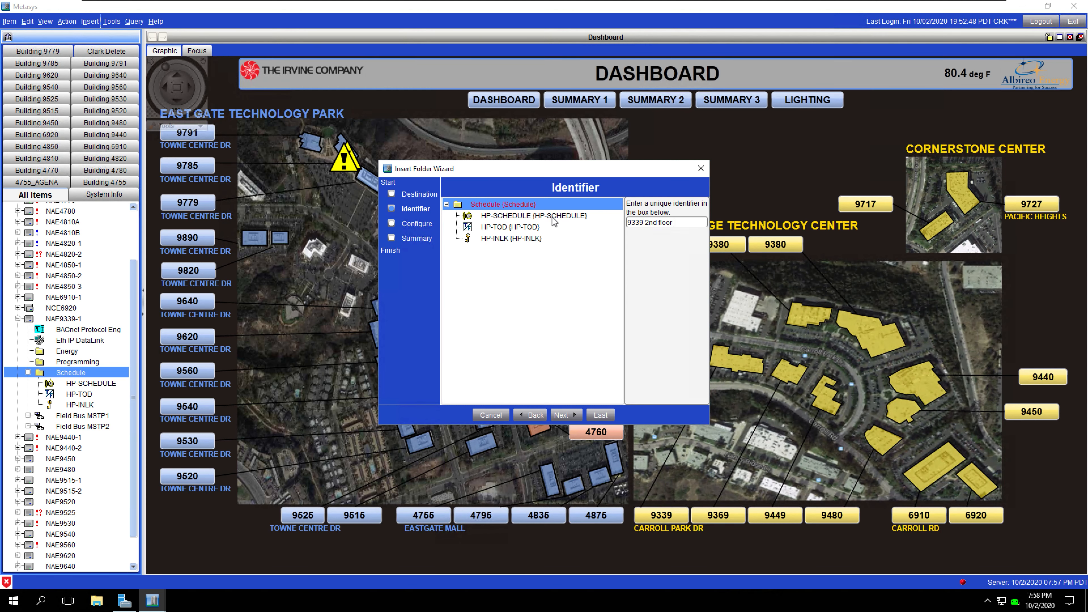
pyautogui.write(' SCH')
pyautogui.press('BackSpace')
pyautogui.press('BackSpace')
pyautogui.press('BackSpace')
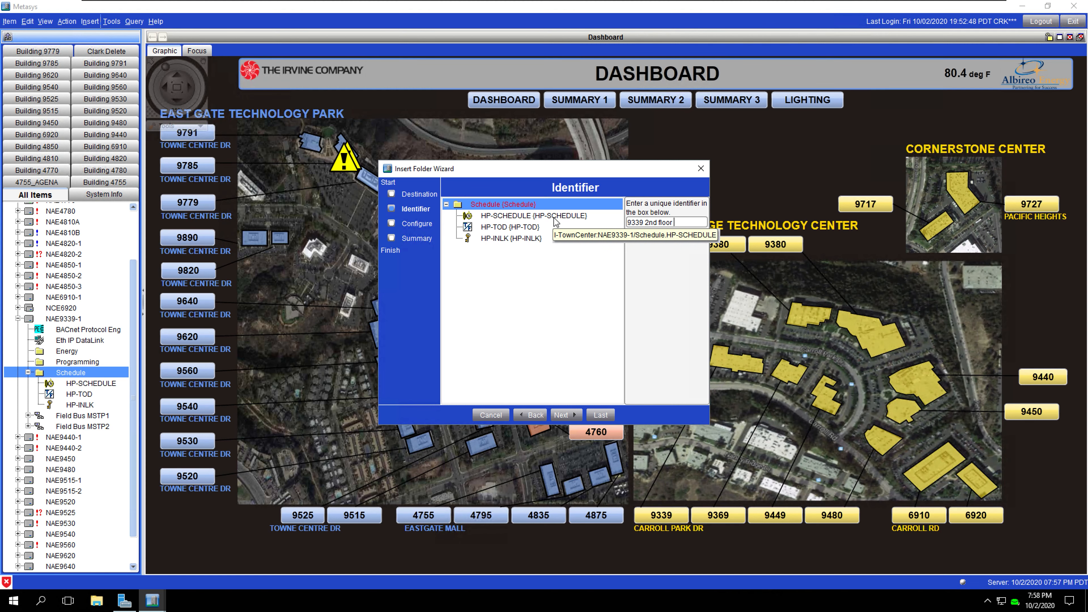
pyautogui.click(565, 415)
pyautogui.click(566, 416)
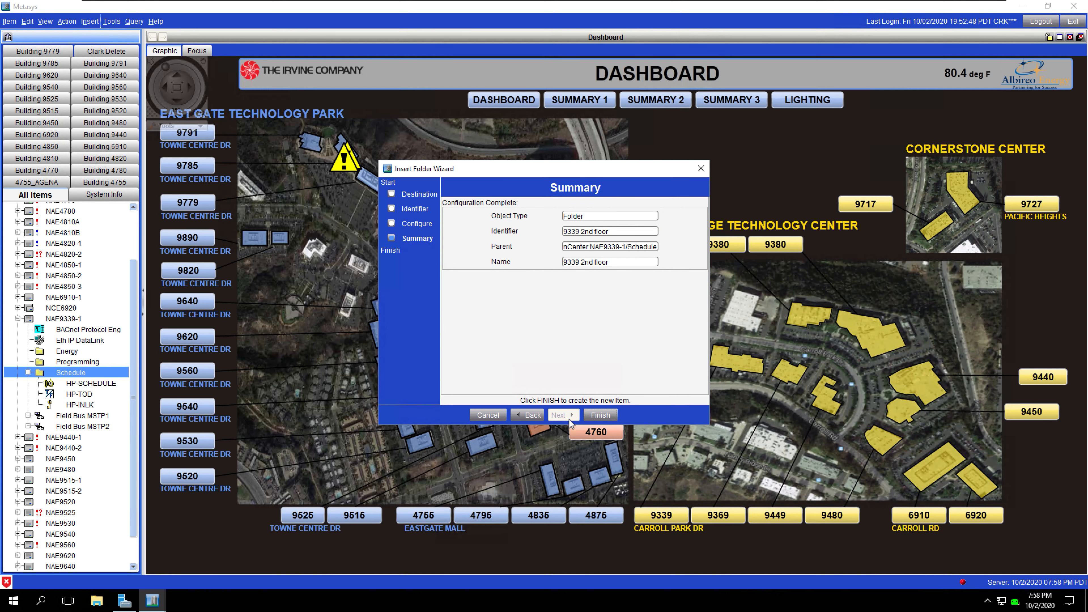
pyautogui.click(599, 414)
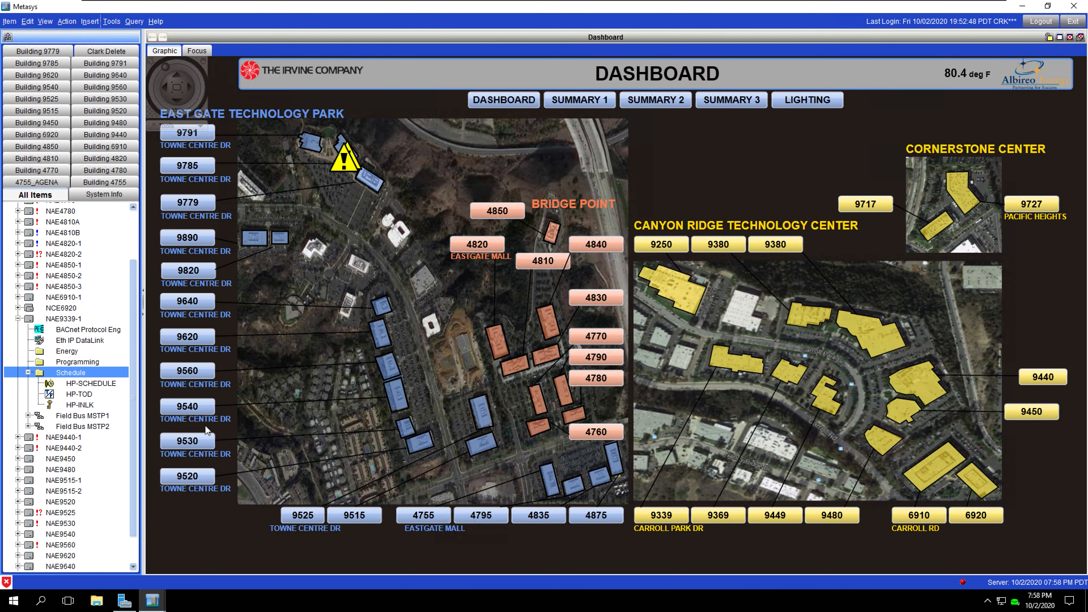
# Look over the existing HP-INLK, HP-TOD and HP-SCHEDULE objects in the Schedule folder.
pyautogui.click(89, 417)
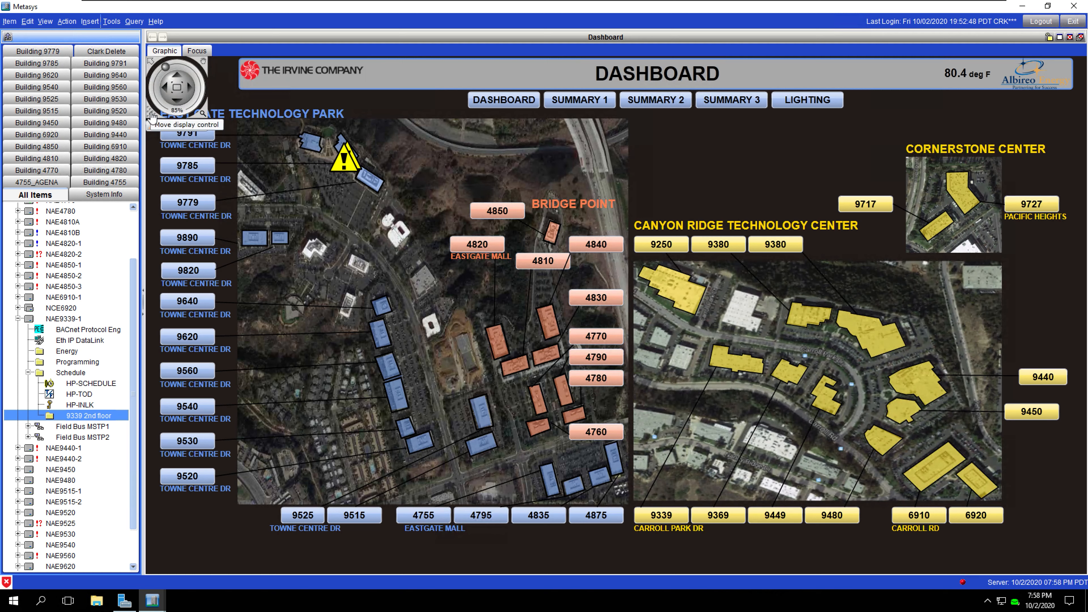
pyautogui.press('capslock')
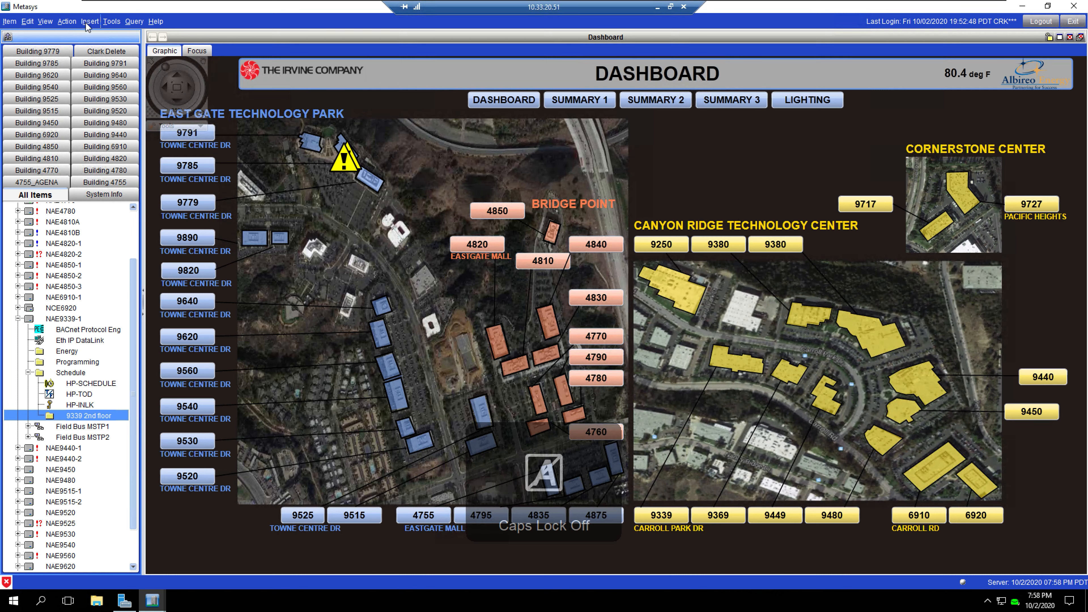
pyautogui.click(86, 24)
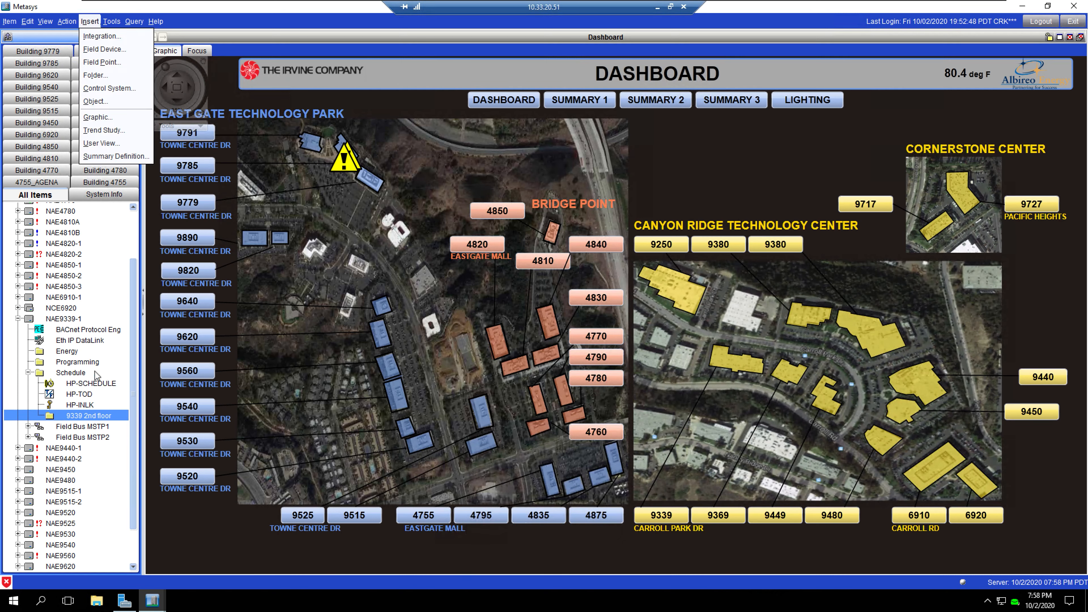
pyautogui.click(97, 384)
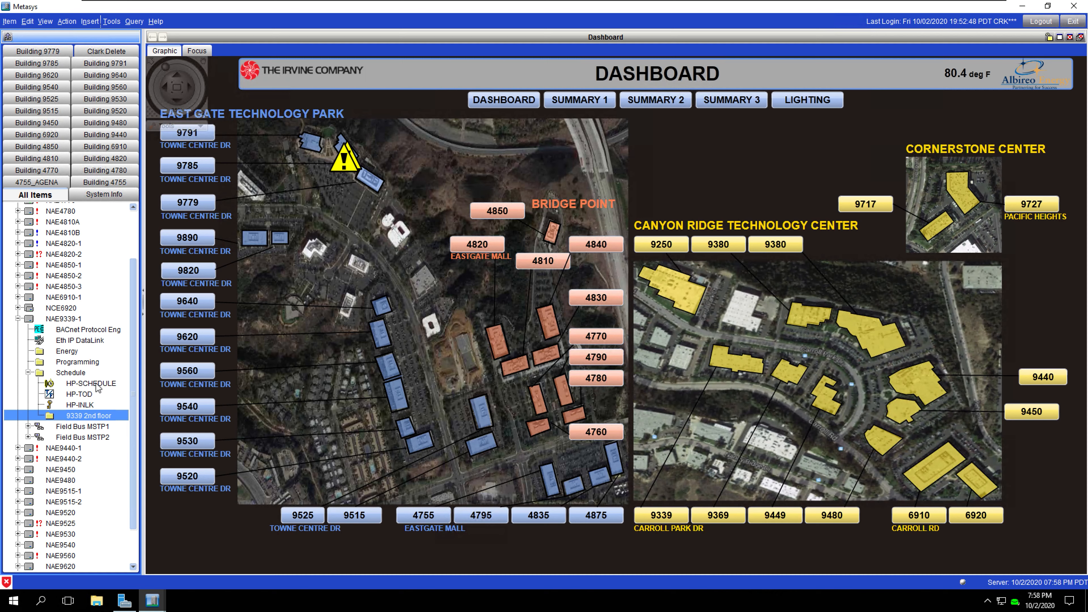
pyautogui.click(98, 384)
pyautogui.click(82, 404)
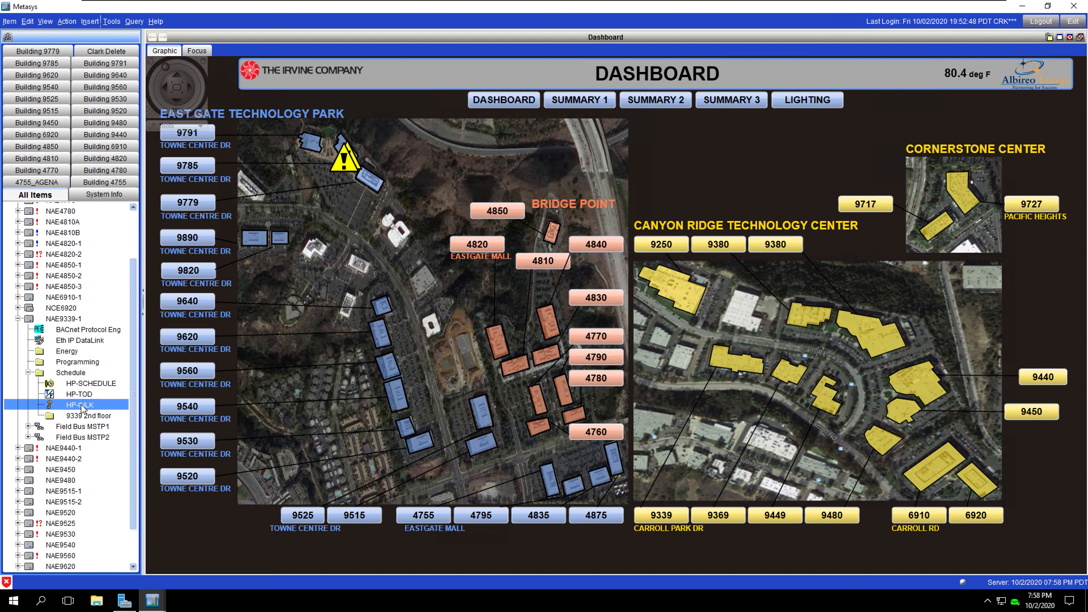
pyautogui.click(84, 394)
pyautogui.click(86, 385)
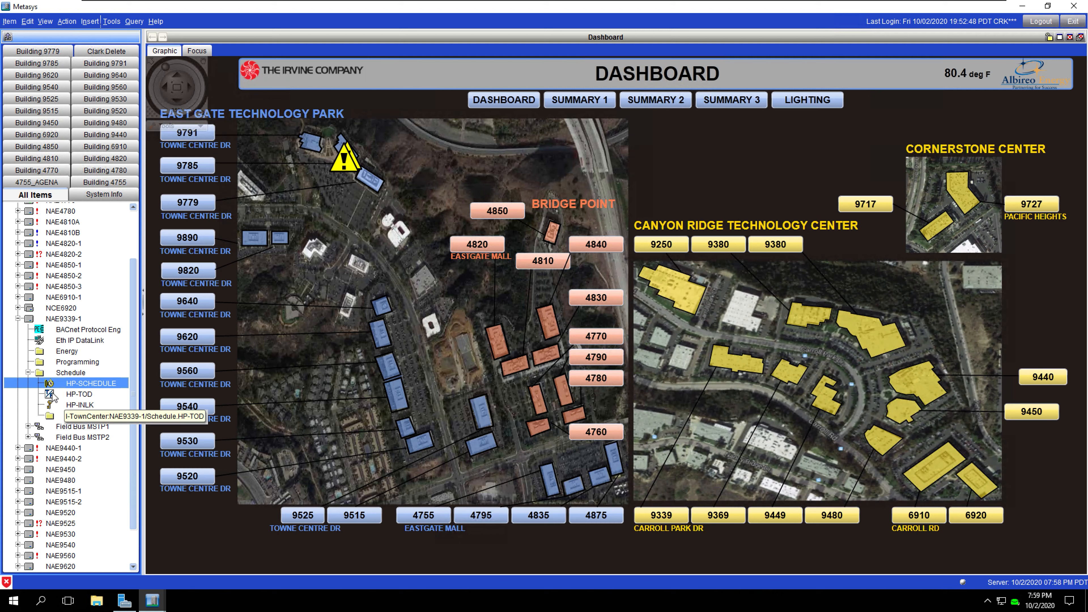
# Begin inserting a BV object with the 9339 2nd floor folder as its destination.
pyautogui.click(84, 417)
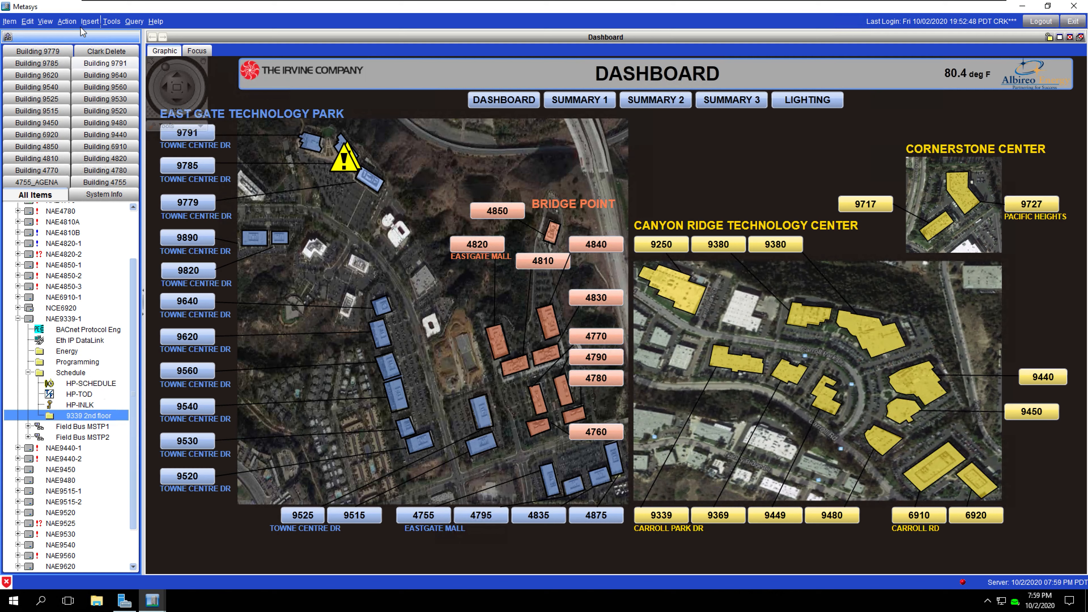
pyautogui.click(90, 21)
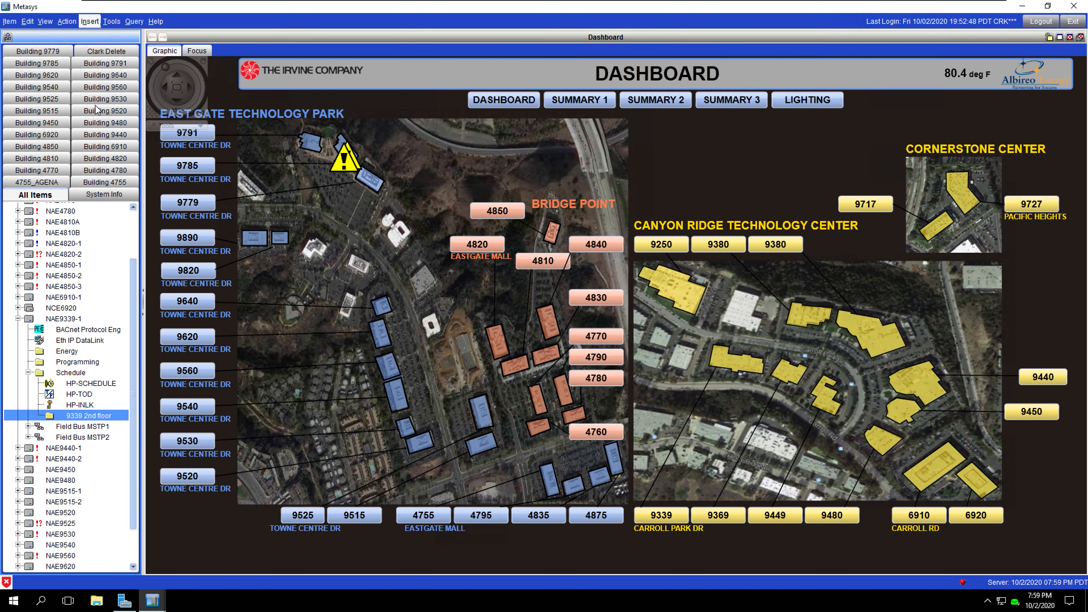
pyautogui.press('Escape')
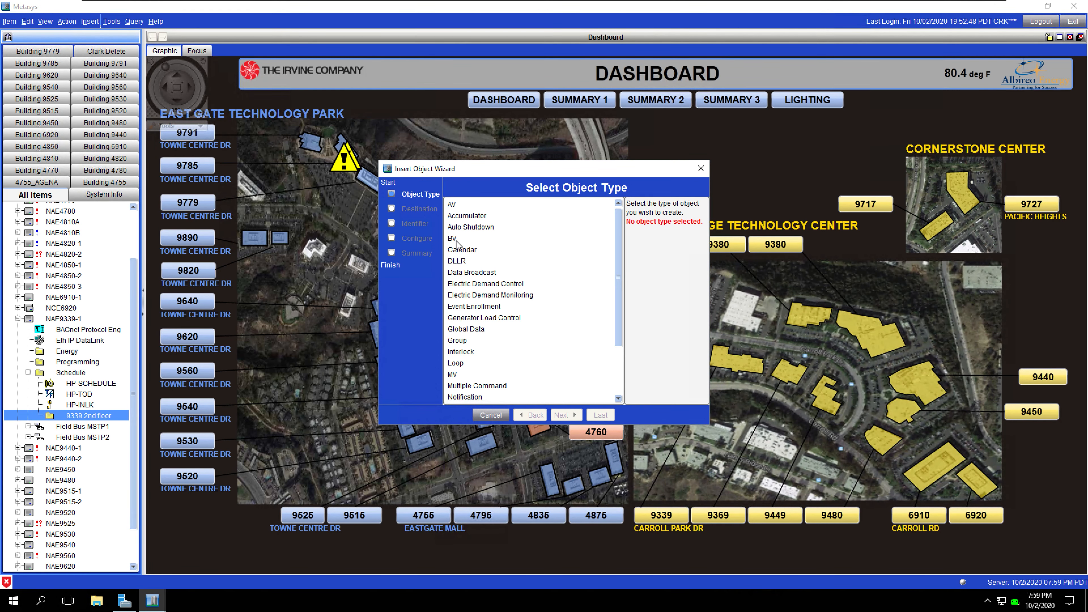
pyautogui.click(456, 240)
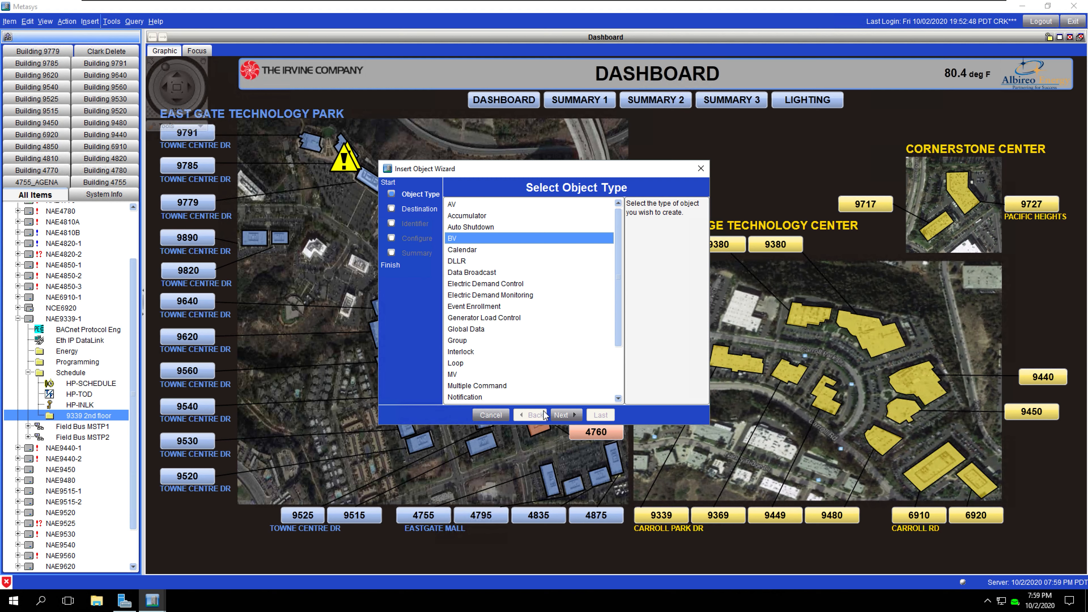
pyautogui.click(564, 415)
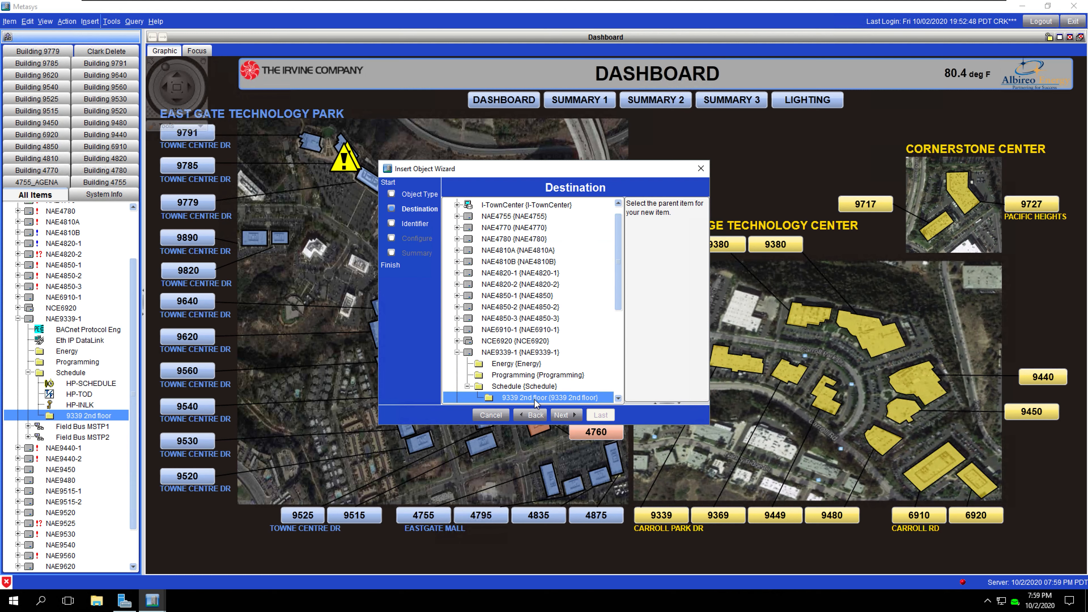
pyautogui.click(568, 414)
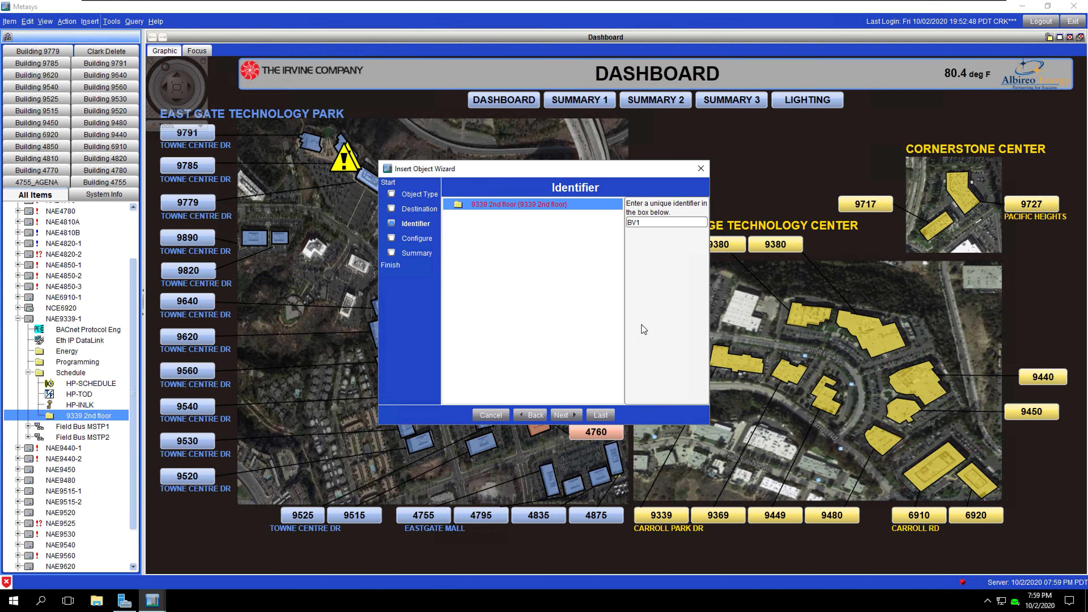
# Set the BV object's identifier to "9339 2nd floor BV" and proceed to its configuration.
pyautogui.moveTo(653, 223); pyautogui.dragTo(535, 217)
pyautogui.write('9339')
pyautogui.write('2nd floor BV')
pyautogui.click(565, 415)
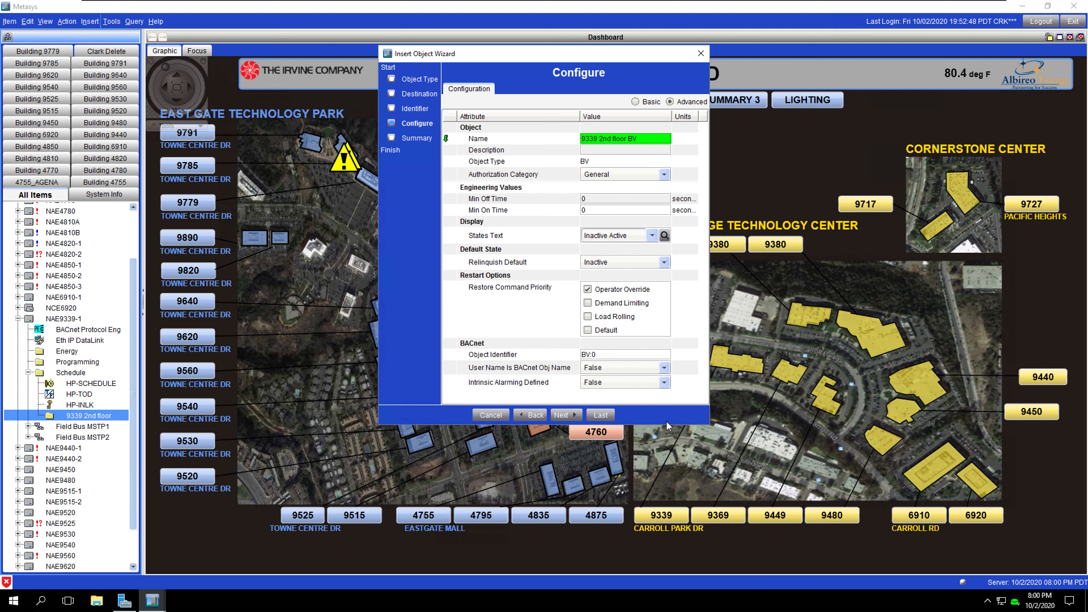
# Enlarge the wizard window and set the BV object's States Text to Unocc Occ.
pyautogui.moveTo(668, 424); pyautogui.dragTo(663, 467)
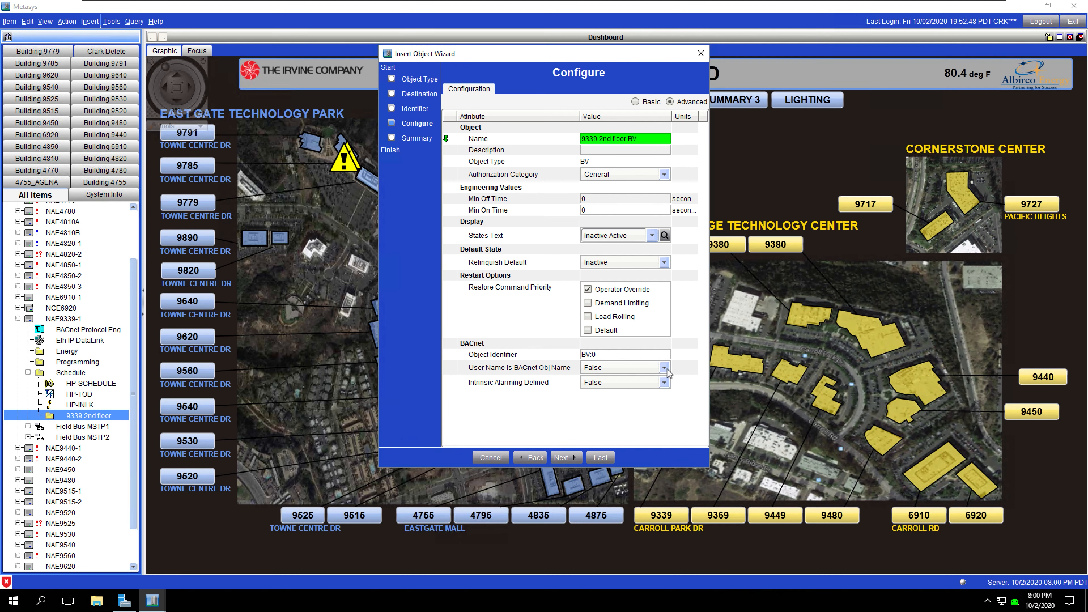
pyautogui.click(651, 235)
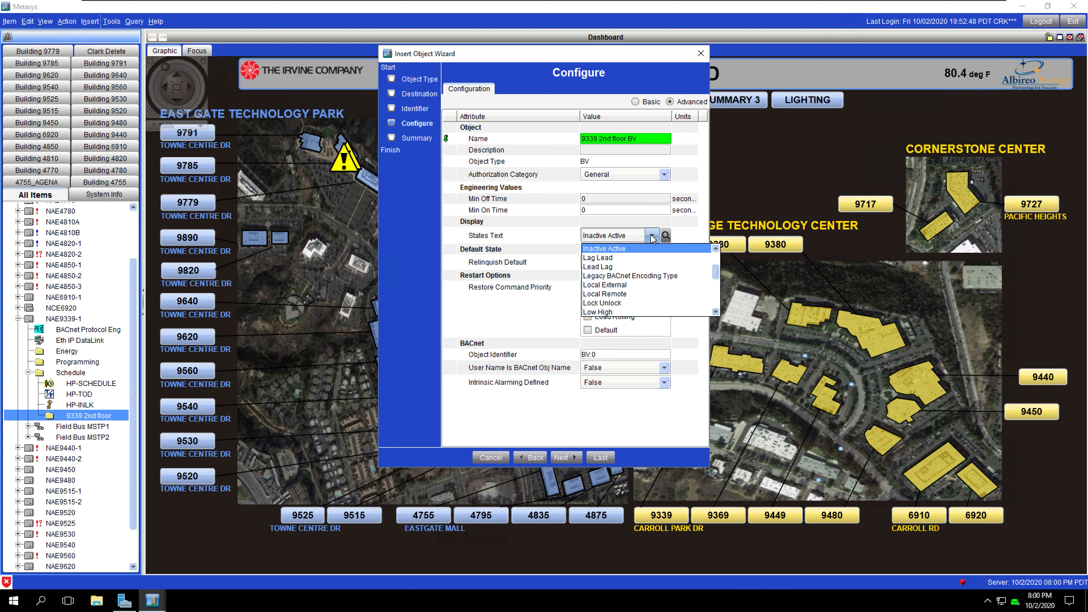
pyautogui.press('u')
pyautogui.press('u')
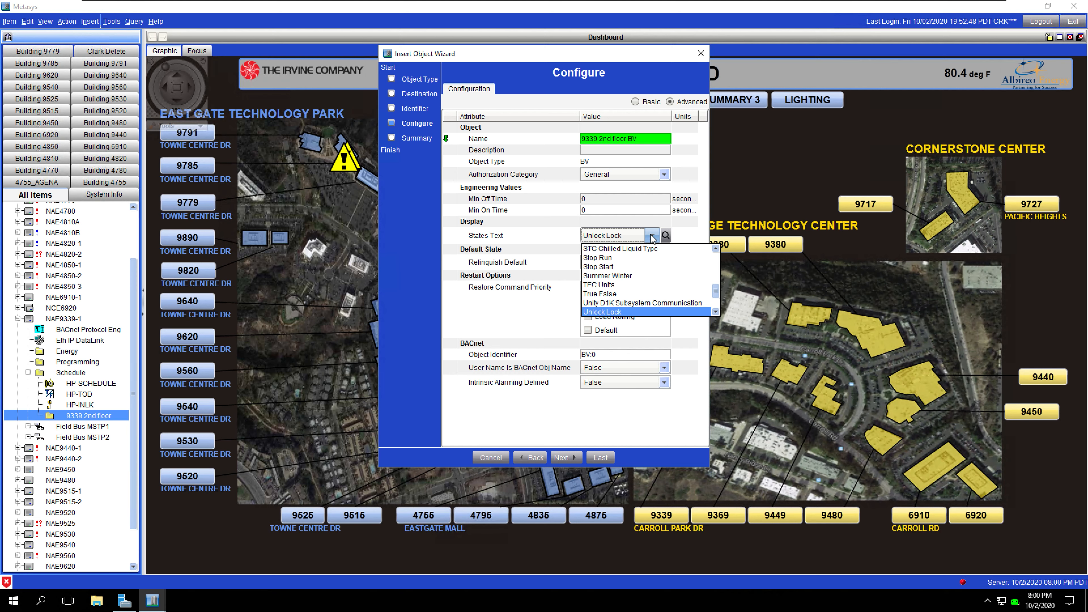
pyautogui.press('u')
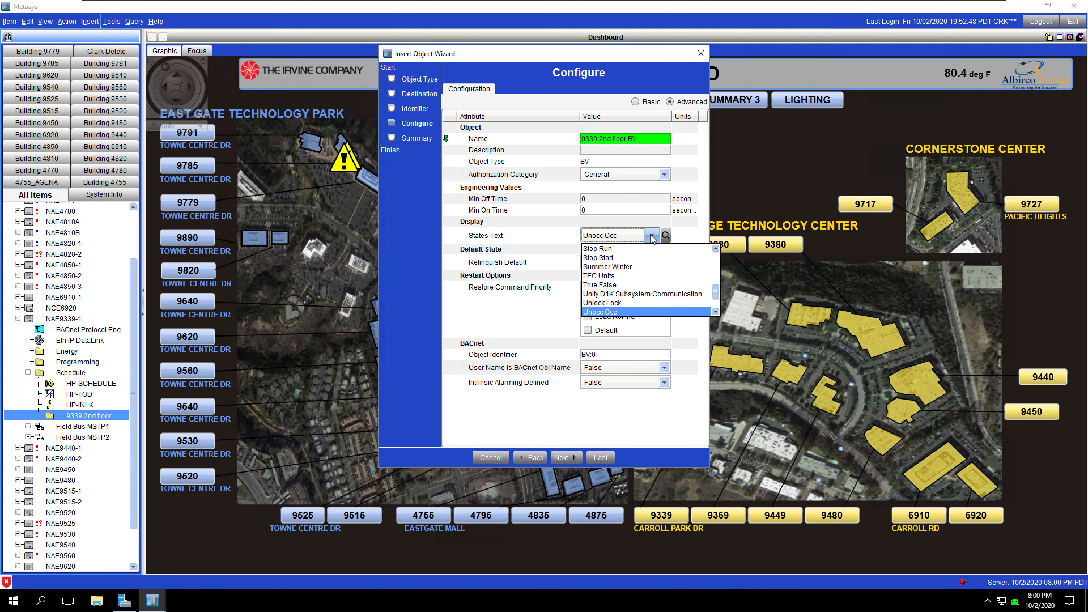
pyautogui.click(604, 312)
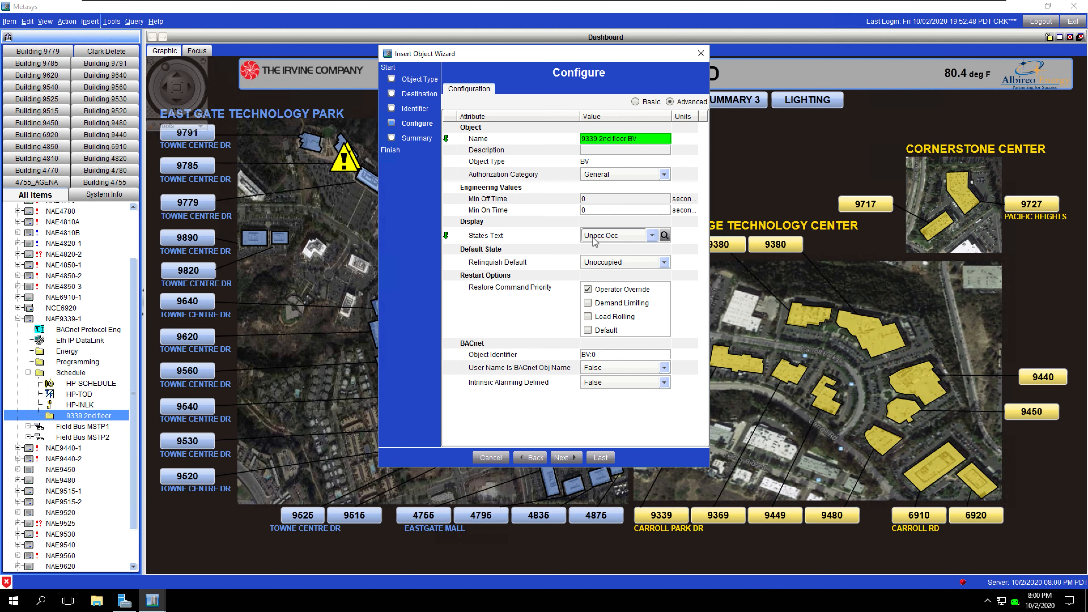
pyautogui.click(649, 236)
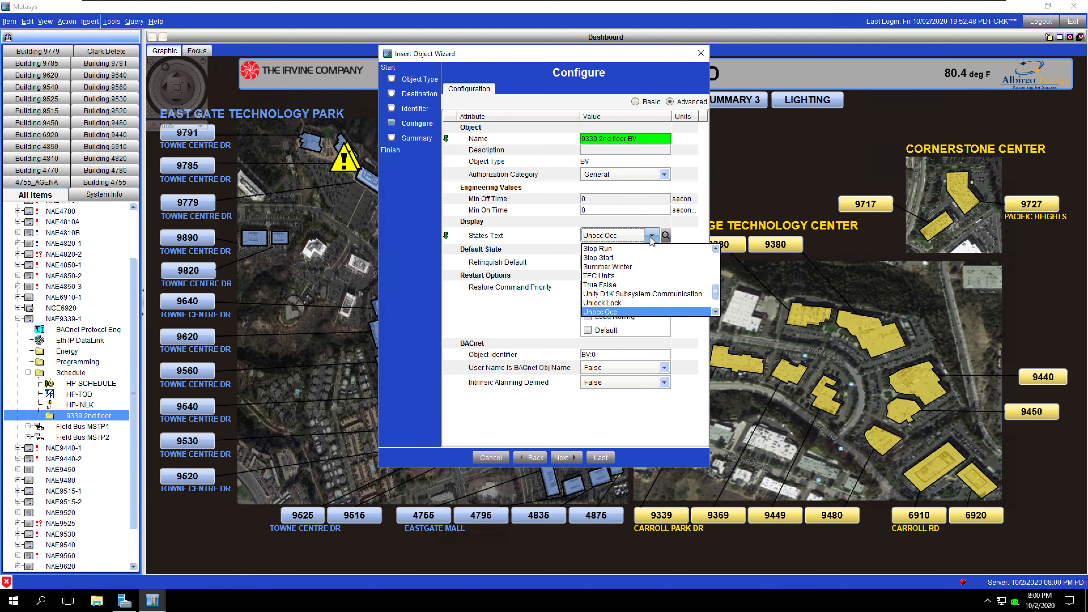
# Try the States Text options from Absent Present down to Auto Off for the BV object.
pyautogui.press('a')
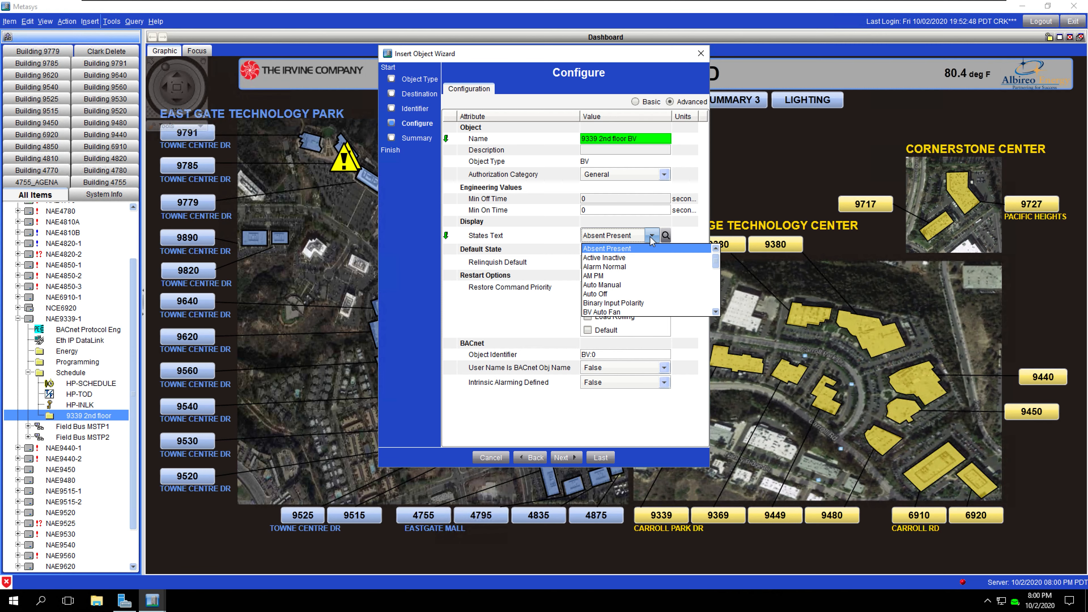
pyautogui.press('Down')
pyautogui.press('Down')
pyautogui.press('Down')
pyautogui.press('Down')
pyautogui.press('Down')
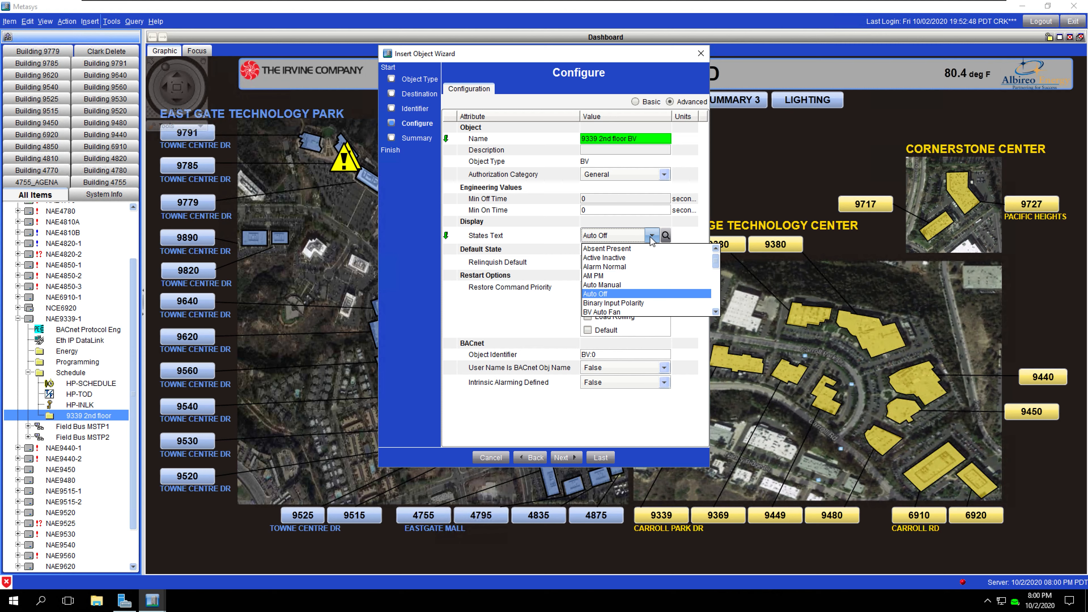
# Return the States Text to Unocc Occ and finish creating the BV object.
pyautogui.press('u')
pyautogui.press('u')
pyautogui.press('u')
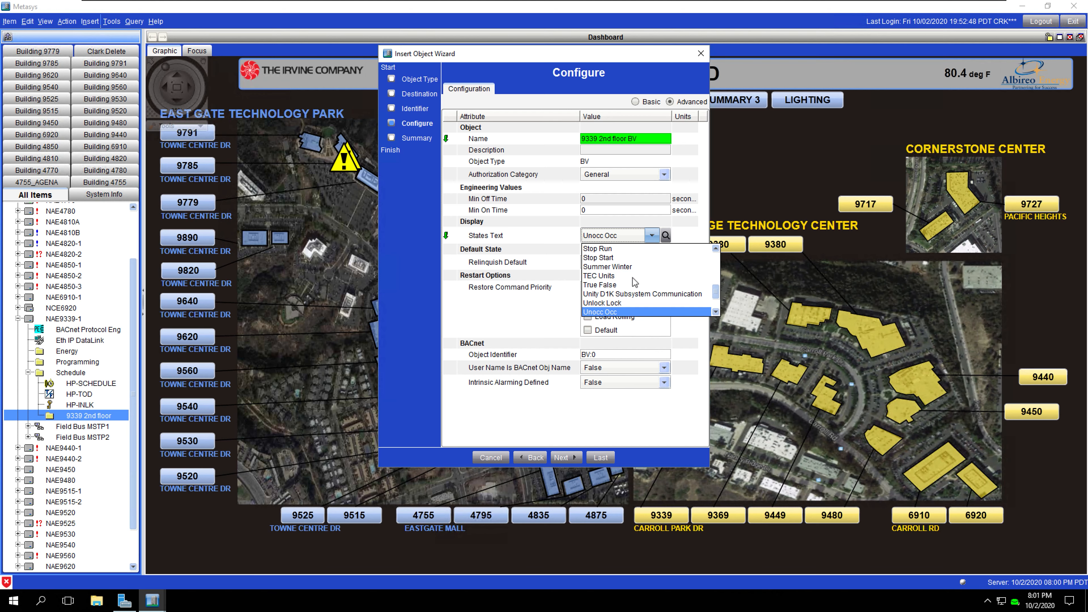
pyautogui.click(600, 312)
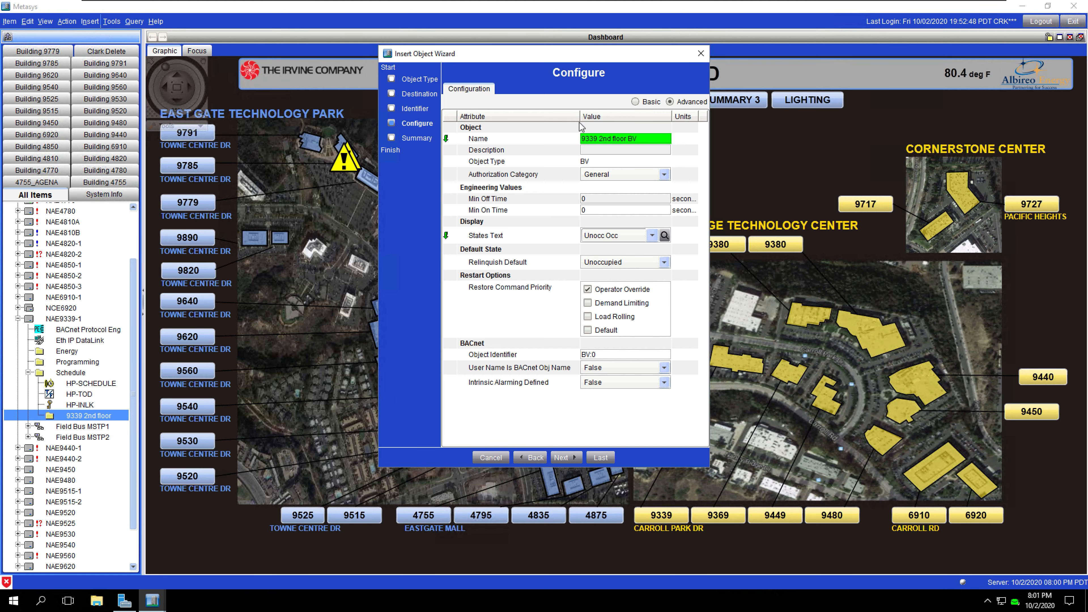
pyautogui.click(561, 457)
pyautogui.click(600, 457)
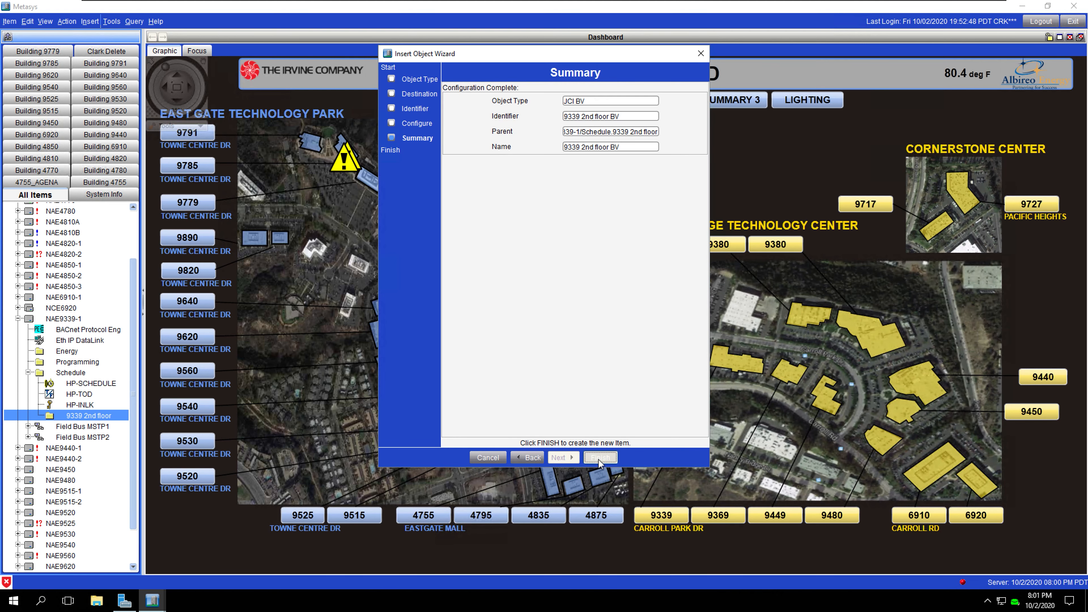
# Begin a Present Value trend extension for the BV object with a buffer size of 20 and a sample interval of 0 seconds.
pyautogui.click(684, 220)
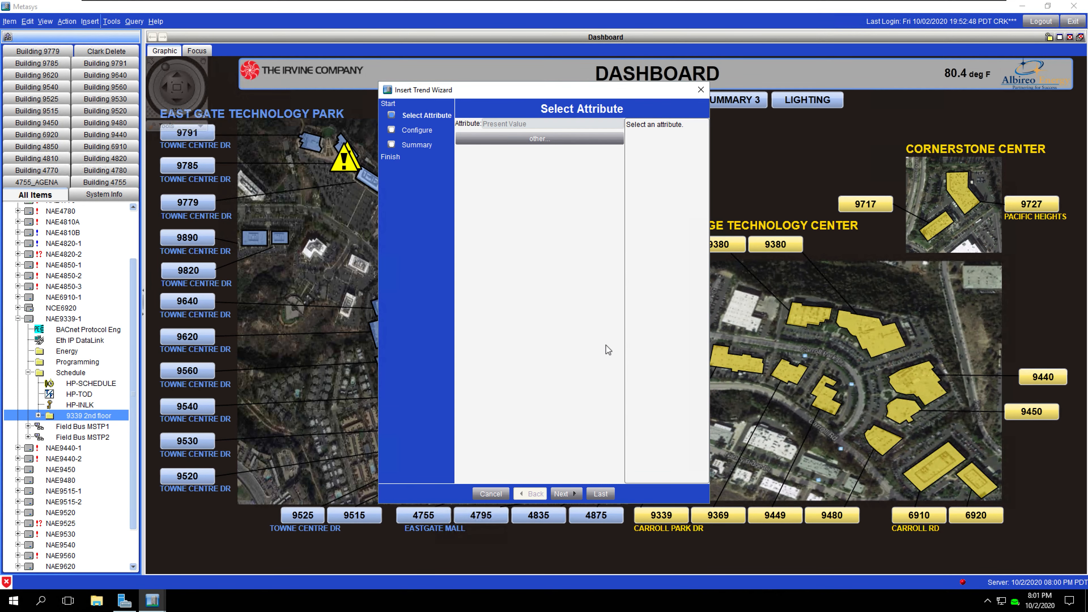
pyautogui.click(568, 495)
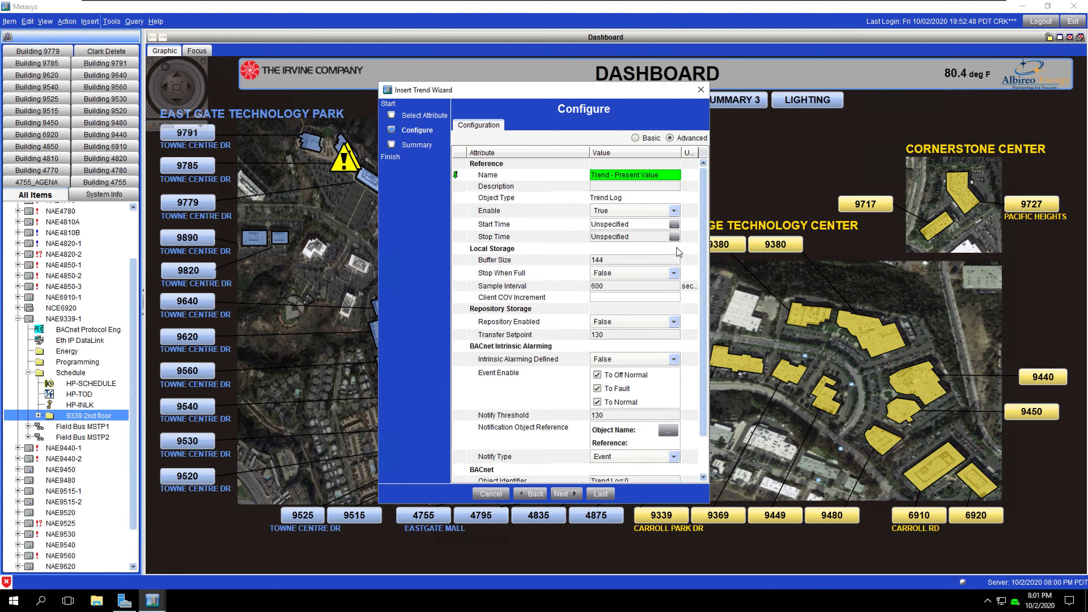
pyautogui.click(621, 260)
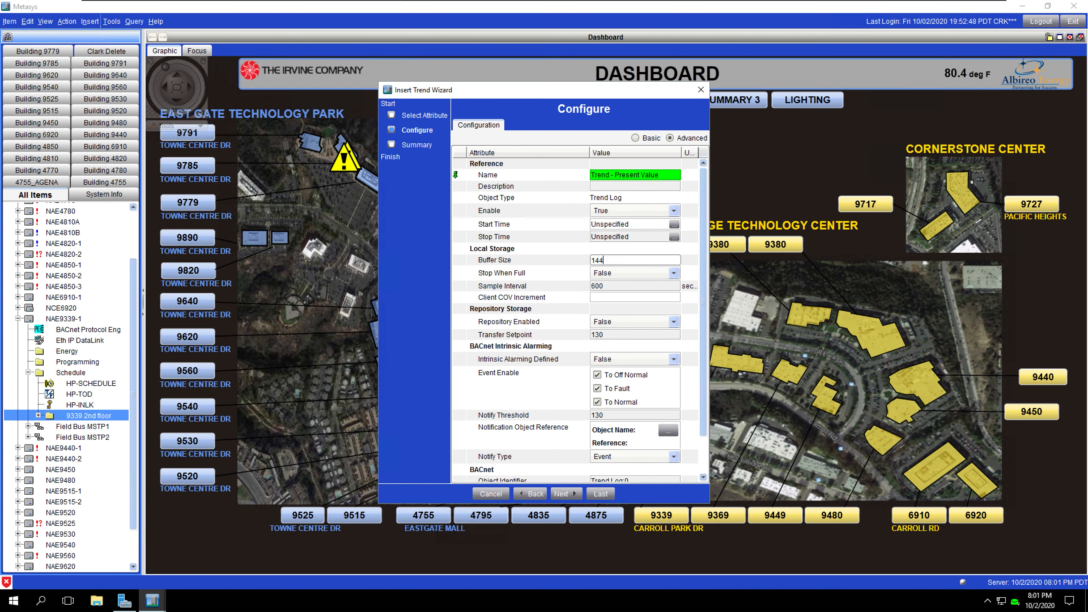
pyautogui.press('BackSpace')
pyautogui.press('BackSpace')
pyautogui.press('BackSpace')
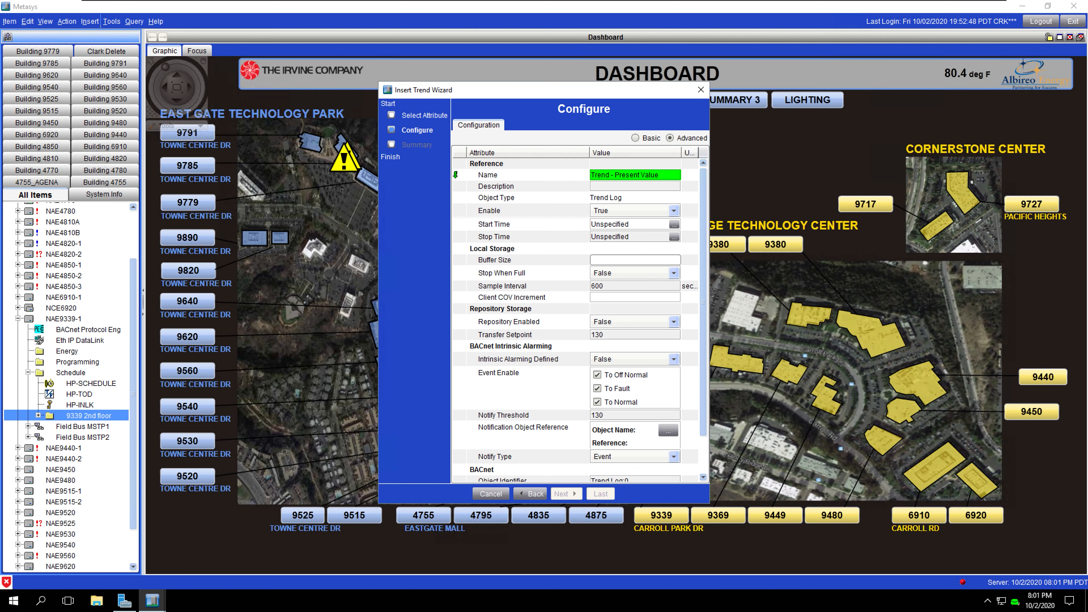
pyautogui.write('20')
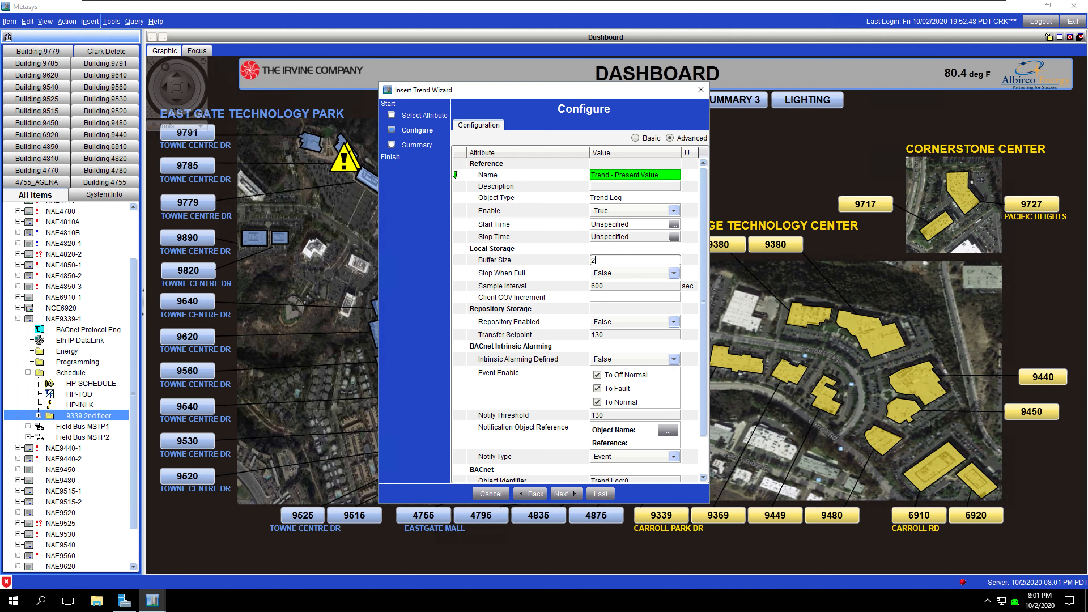
pyautogui.click(607, 288)
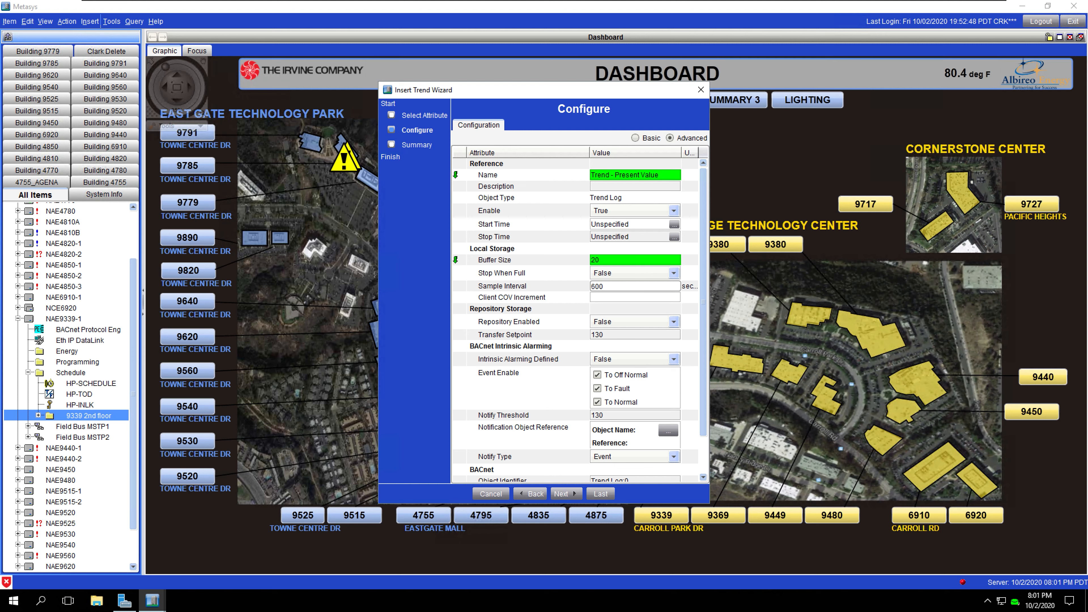
pyautogui.press('BackSpace')
pyautogui.press('BackSpace')
# Set the trend's Repository Enabled to True and its Transfer Setpoint to 10.
pyautogui.click(617, 321)
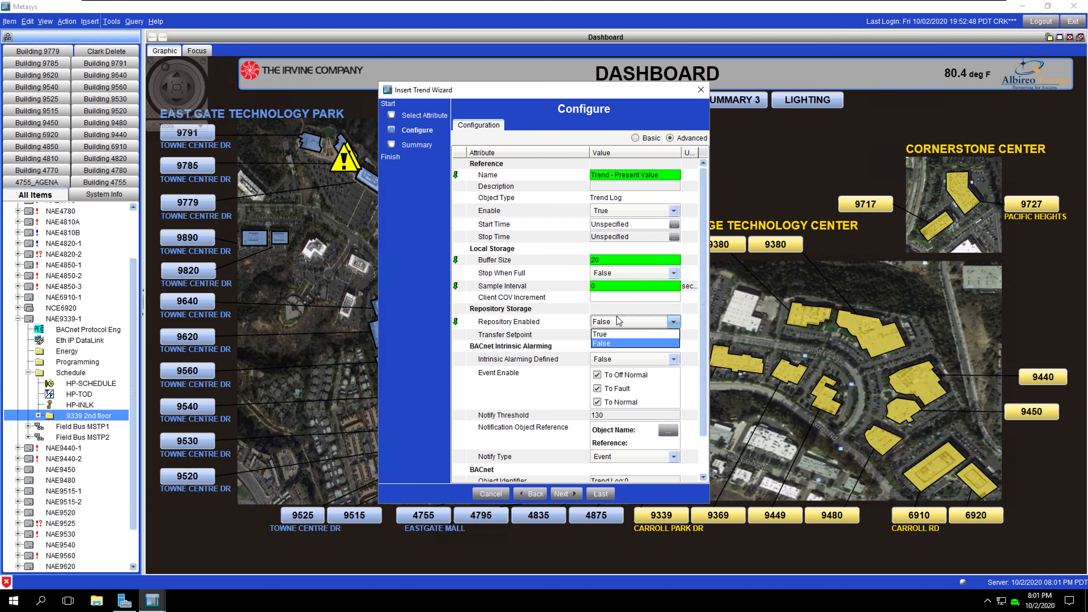
pyautogui.click(617, 334)
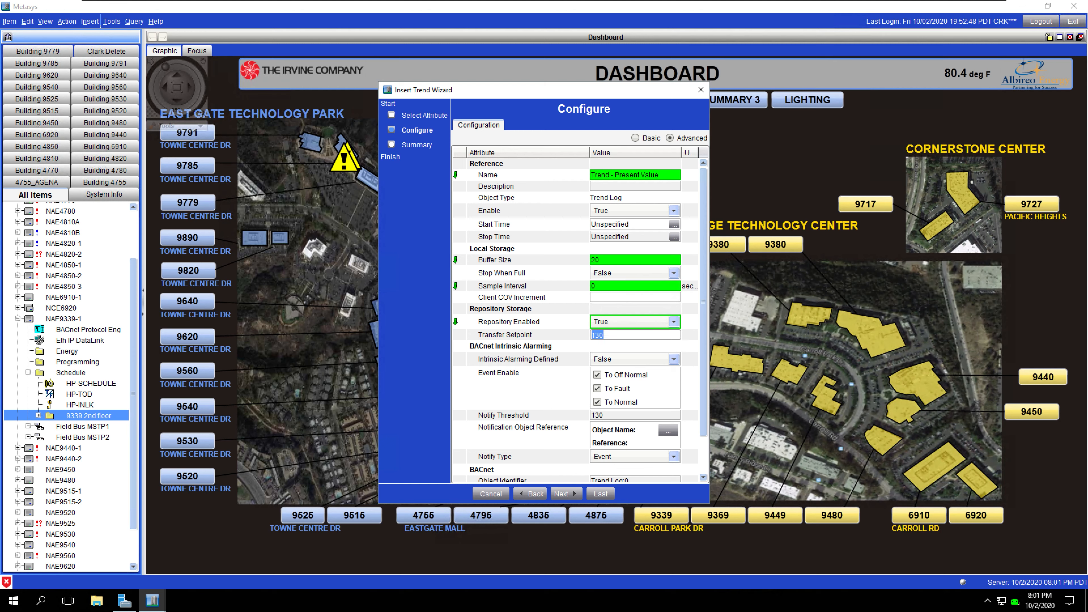
pyautogui.click(616, 336)
pyautogui.write('10')
pyautogui.click(653, 346)
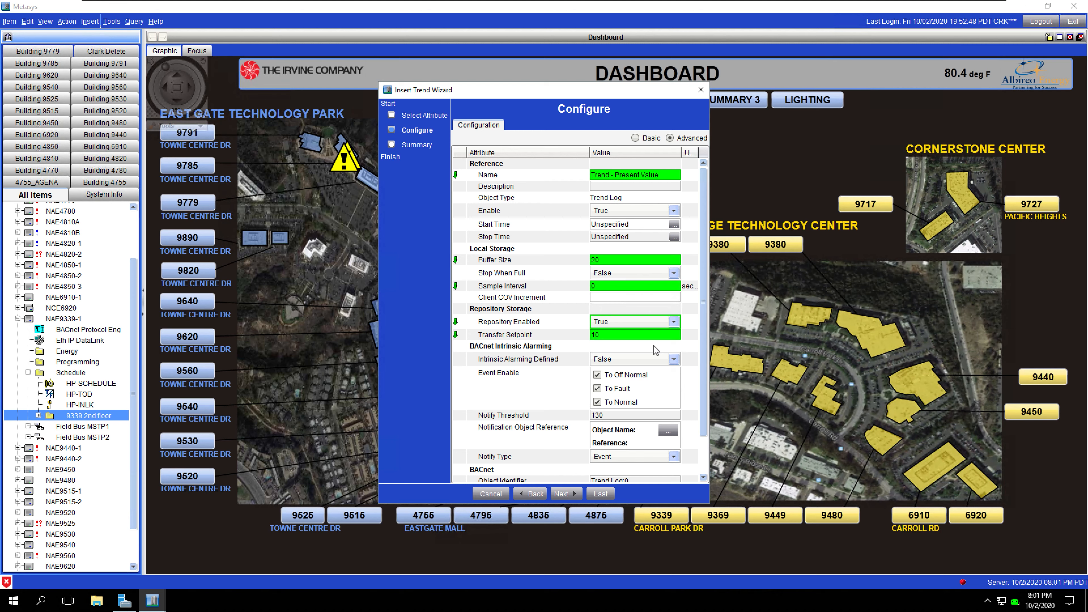
# Finish the trend extension, leave the extension wizard, and expand the 9339 2nd floor folder to select its BV object.
pyautogui.click(596, 494)
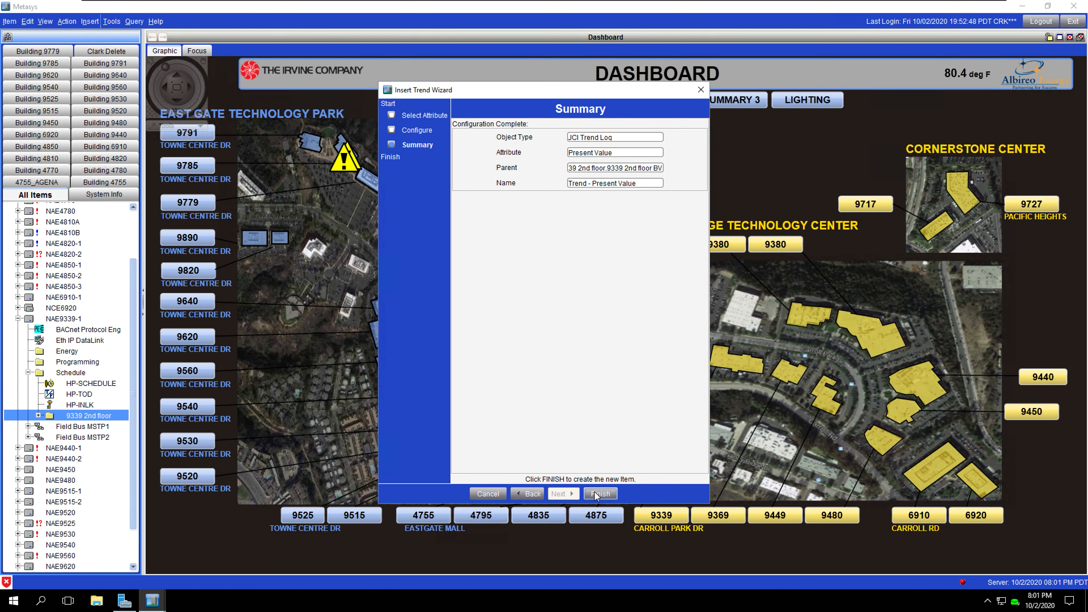
pyautogui.click(596, 494)
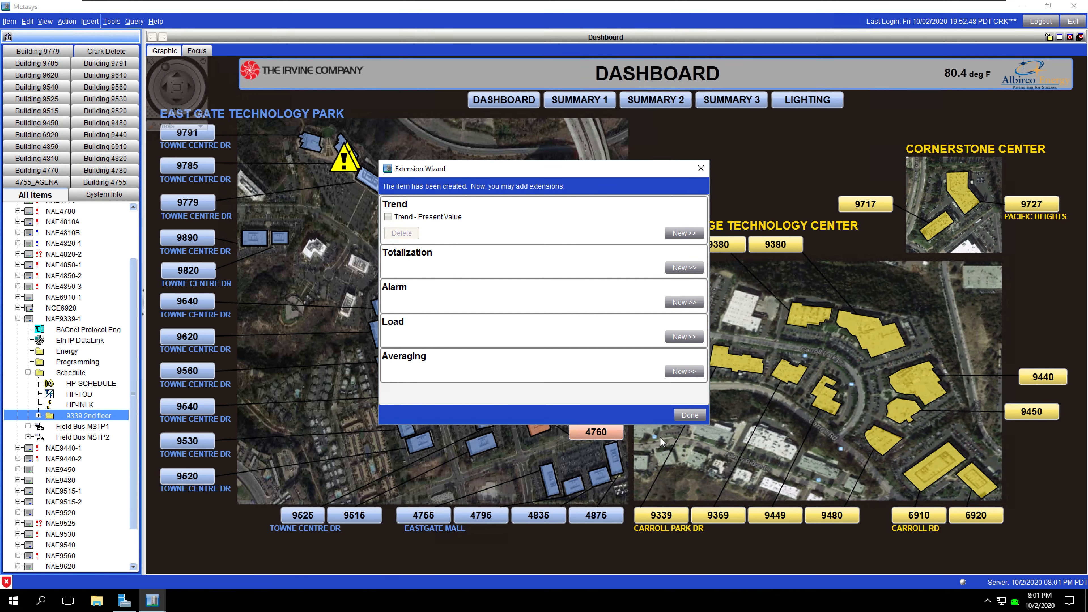
pyautogui.click(690, 416)
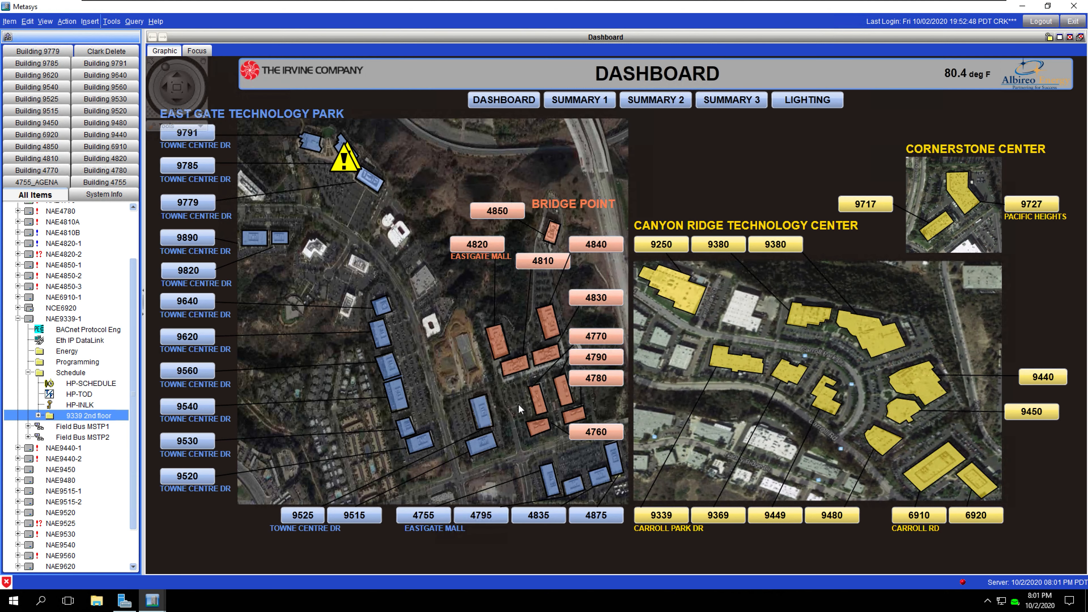
pyautogui.click(38, 415)
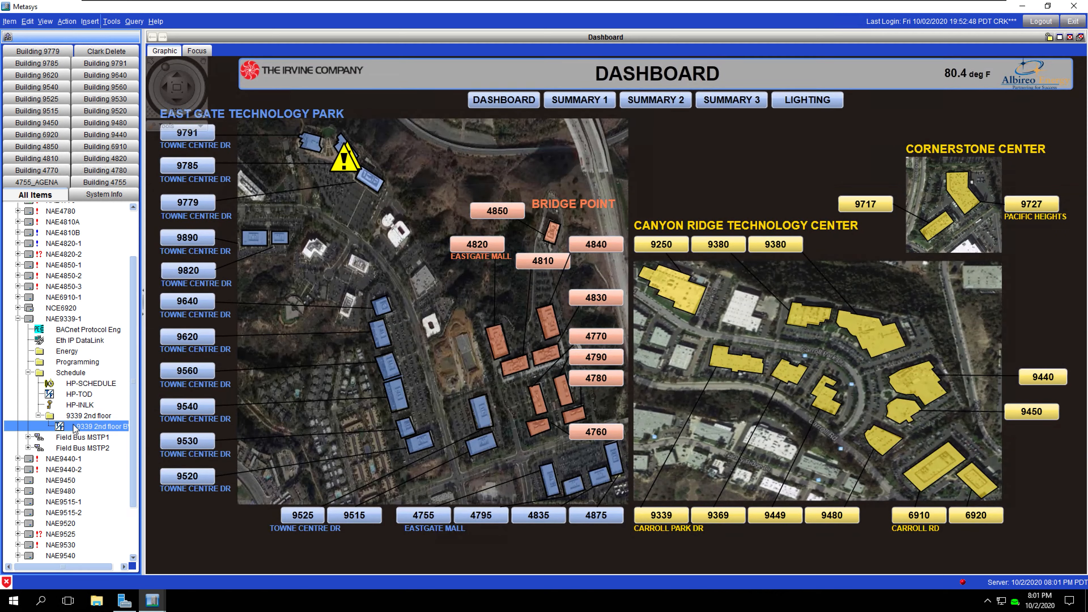
pyautogui.click(78, 427)
# Begin inserting a Schedule object with the 9339 2nd floor folder as its destination.
pyautogui.click(78, 415)
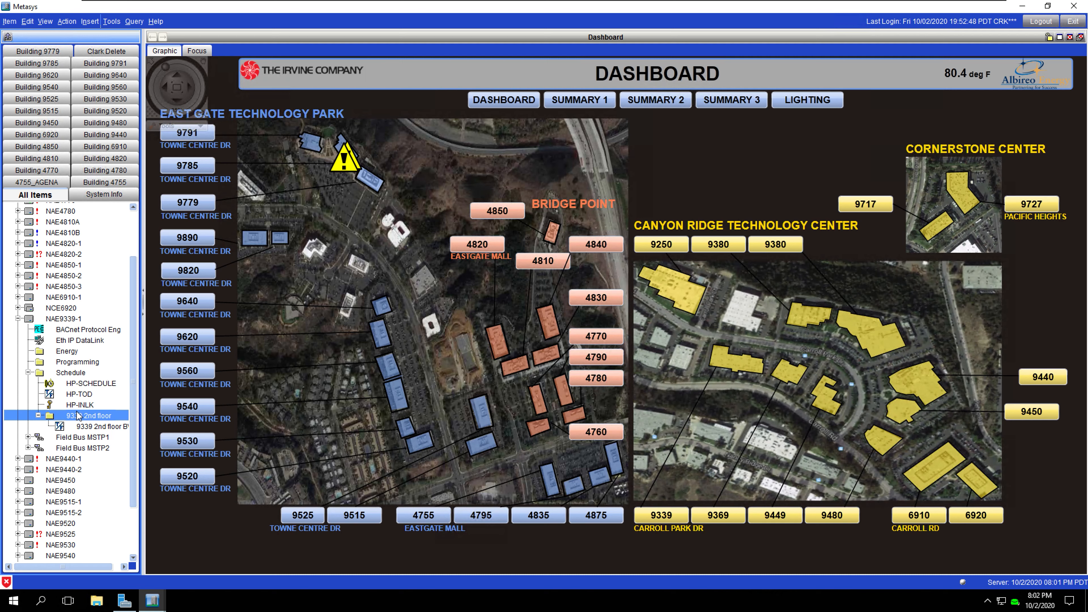
pyautogui.click(89, 21)
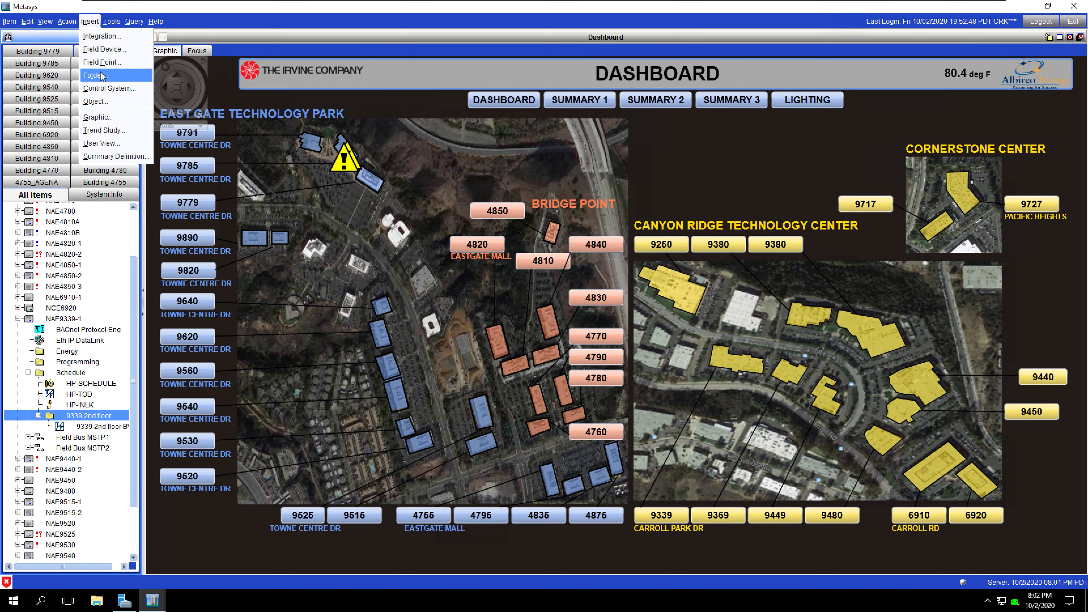
pyautogui.click(100, 102)
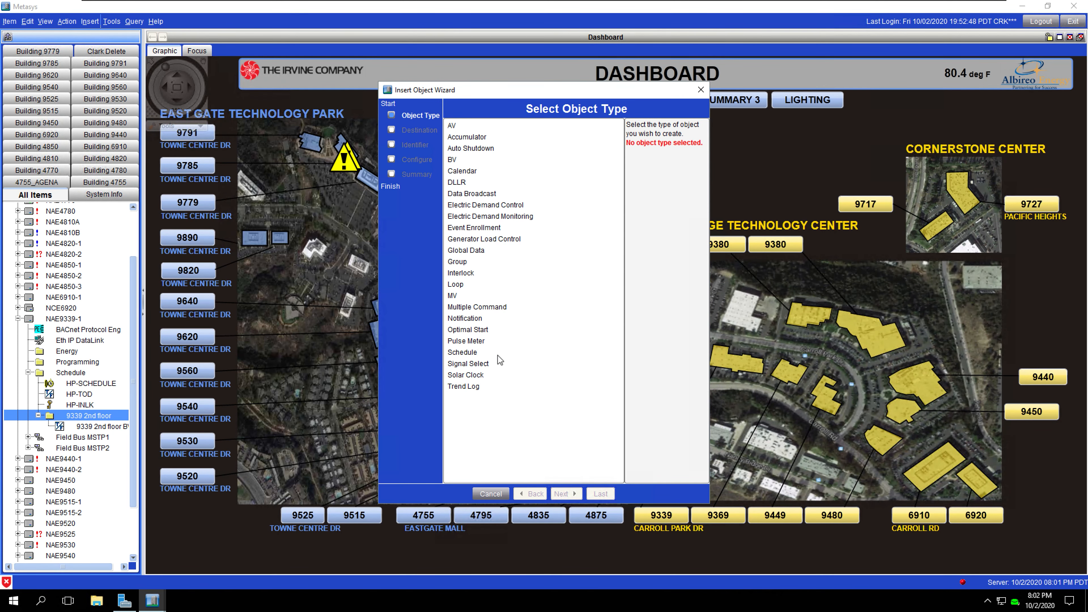
pyautogui.click(469, 352)
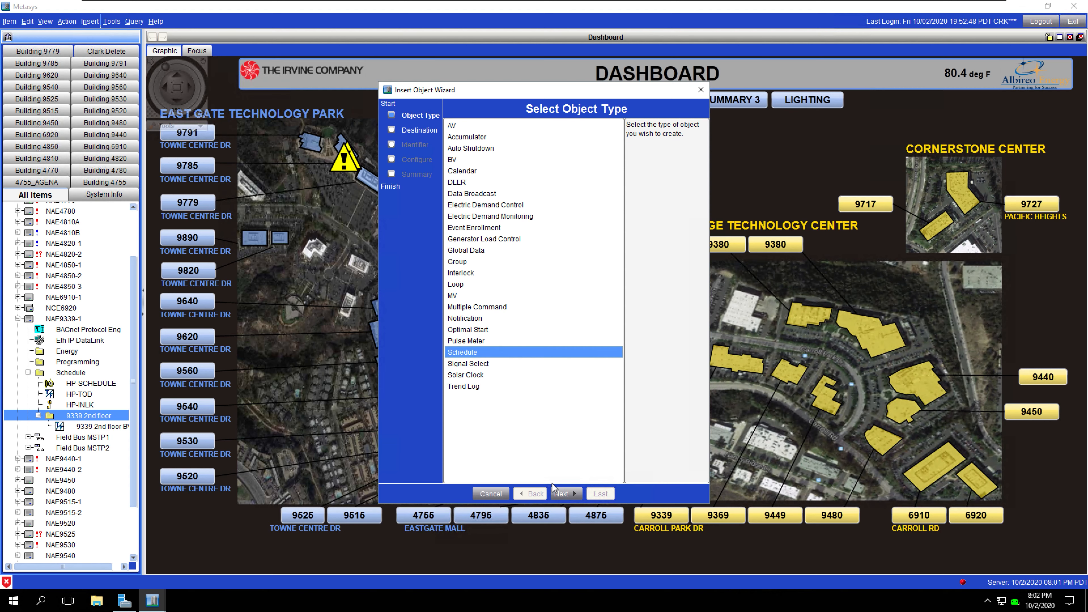
pyautogui.click(571, 496)
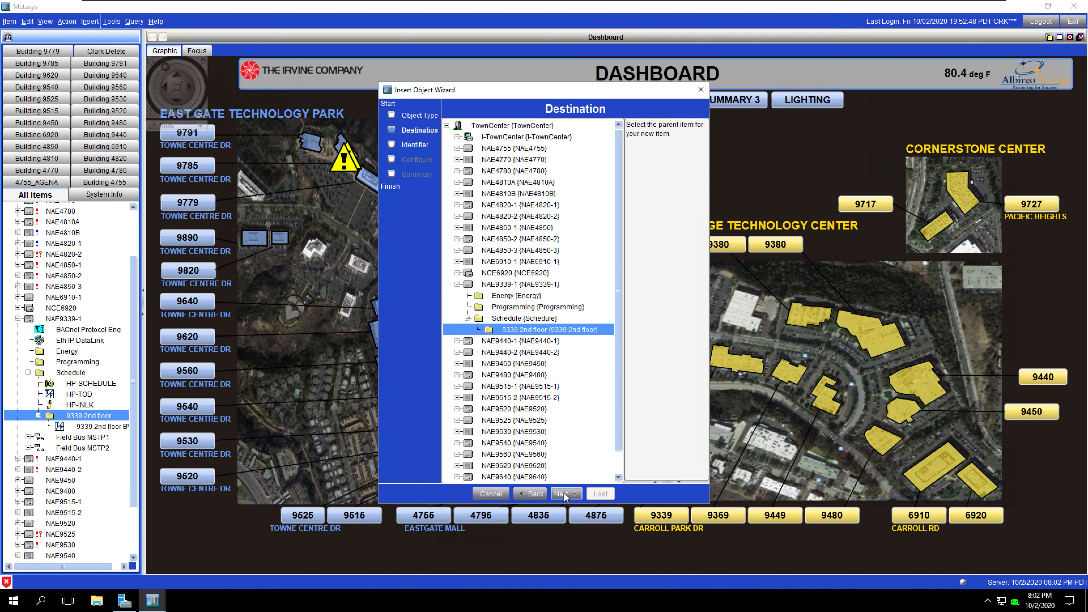
pyautogui.click(563, 493)
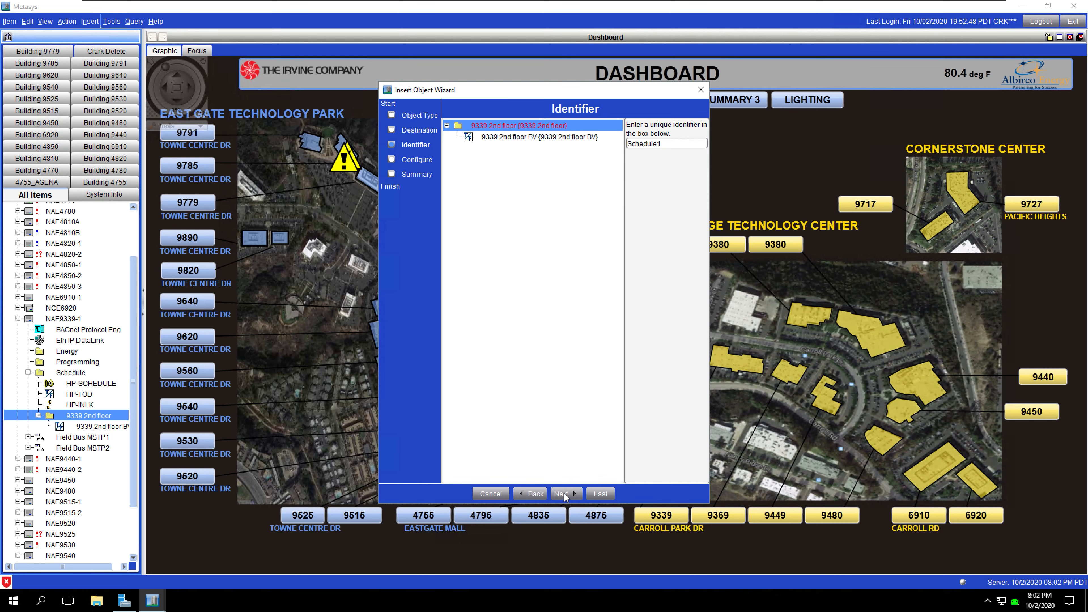
# Set the schedule object's identifier to "9339 2nd floor SCH" and proceed to its configuration.
pyautogui.moveTo(669, 144); pyautogui.dragTo(620, 143)
pyautogui.write('o')
pyautogui.write(' 2nd ')
pyautogui.write('floor')
pyautogui.write(' SCH')
pyautogui.click(561, 494)
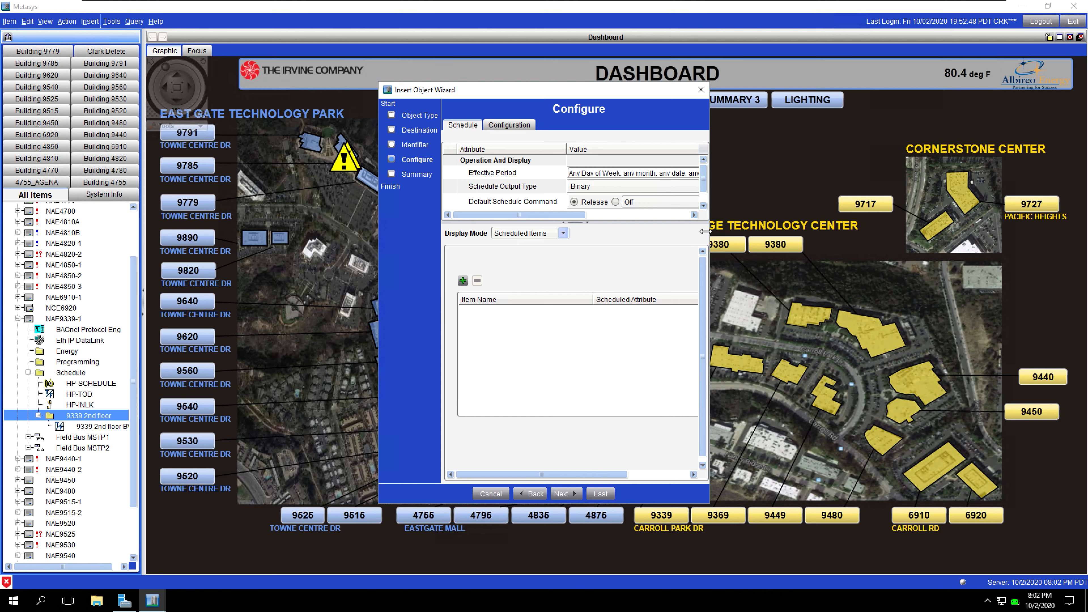
# Widen the wizard window and add 9339 2nd floor BV from NAE9339-1's Schedule folder as a scheduled item.
pyautogui.moveTo(709, 238); pyautogui.dragTo(1019, 241)
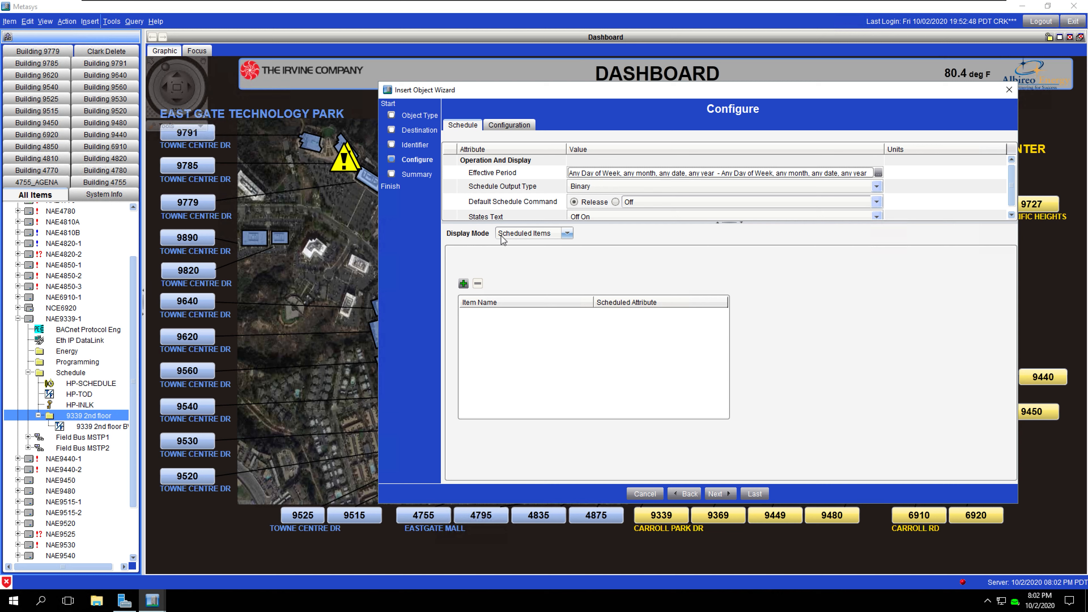
pyautogui.click(464, 284)
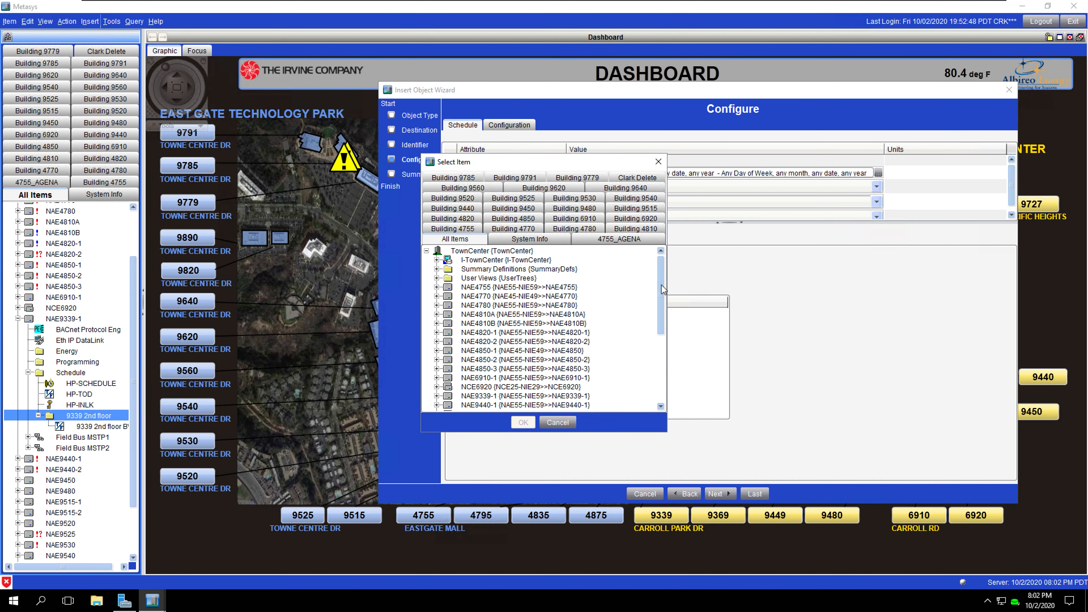
pyautogui.moveTo(662, 286); pyautogui.dragTo(655, 368)
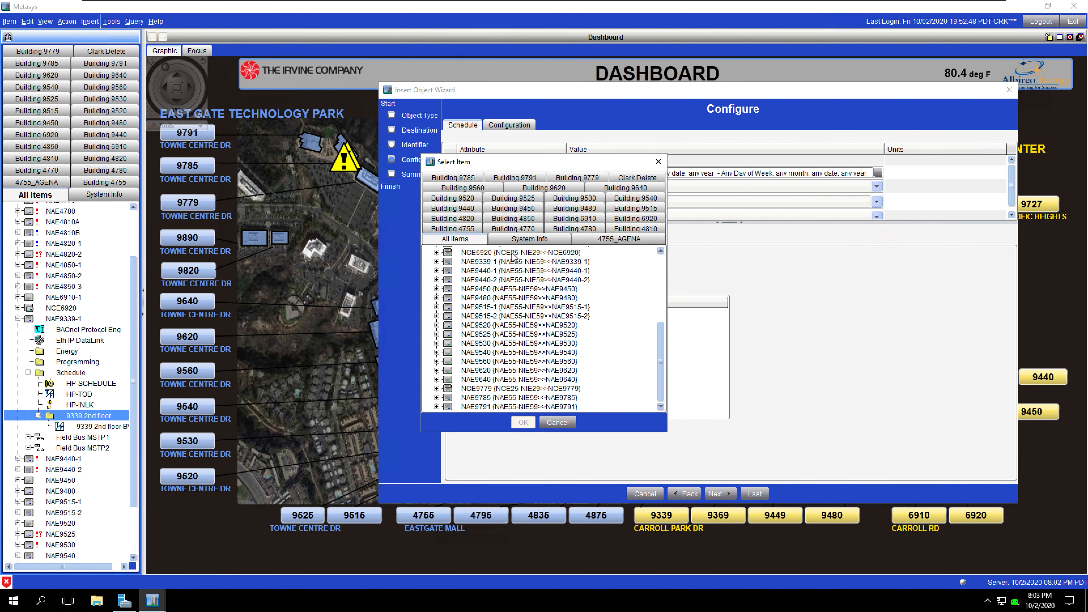
pyautogui.click(463, 262)
pyautogui.click(437, 262)
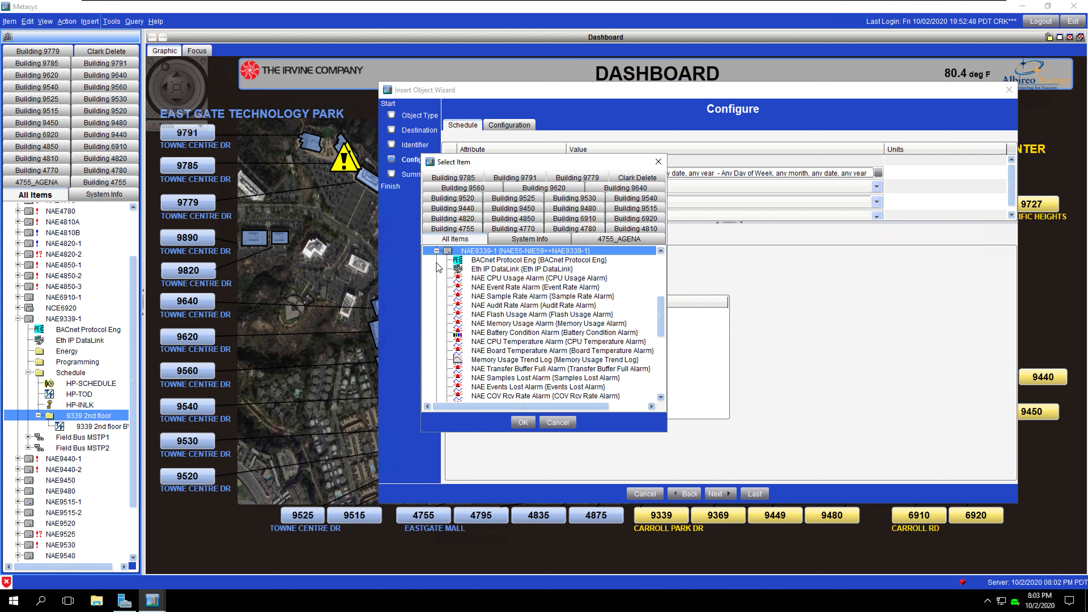
pyautogui.scroll(-3, 551, 341)
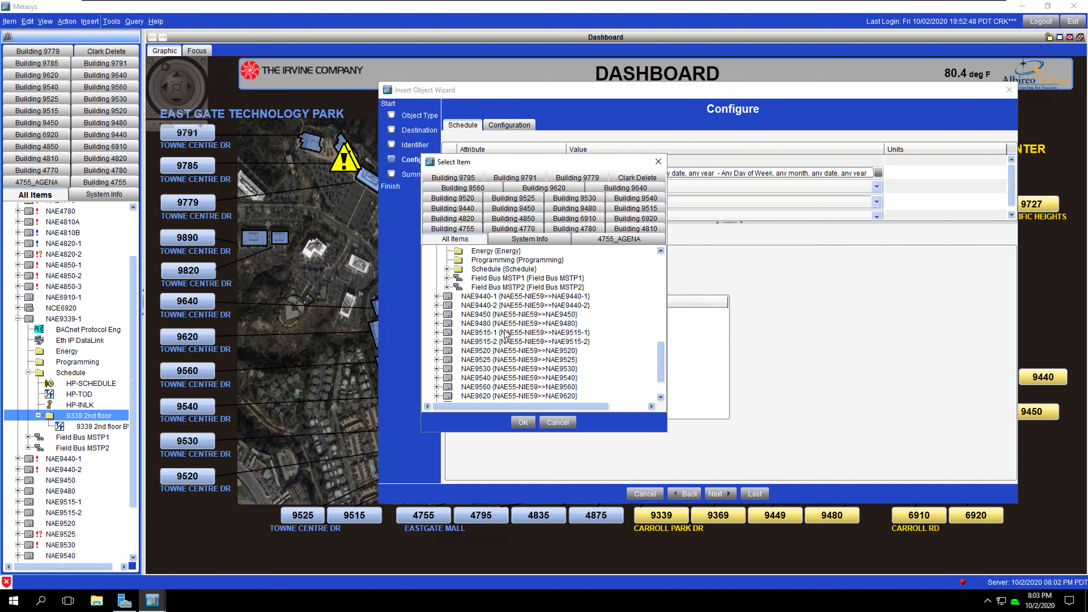
pyautogui.click(446, 270)
pyautogui.click(457, 305)
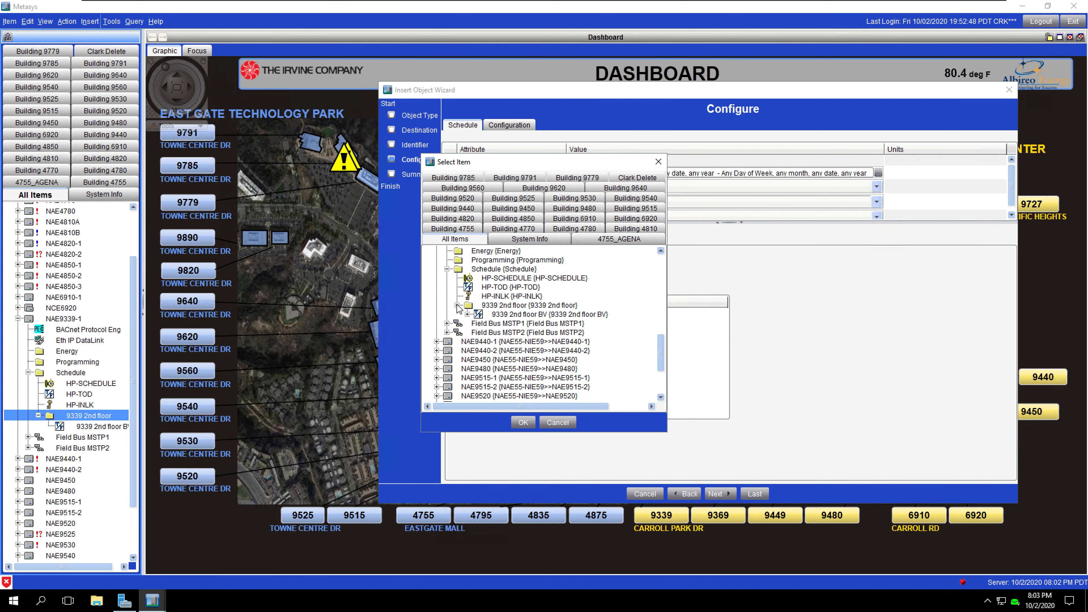
pyautogui.click(496, 316)
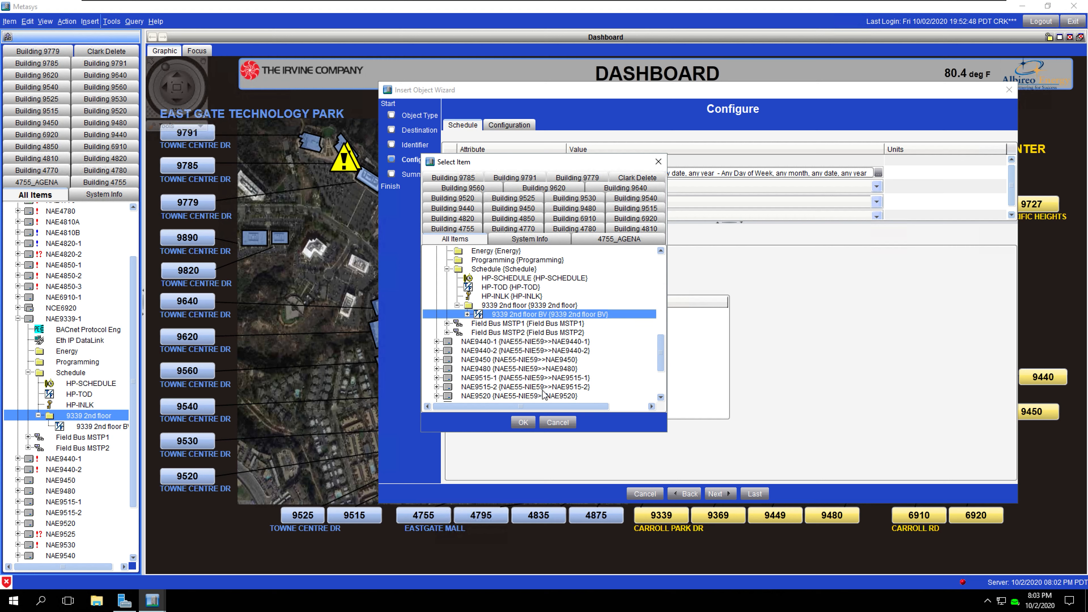
pyautogui.click(523, 422)
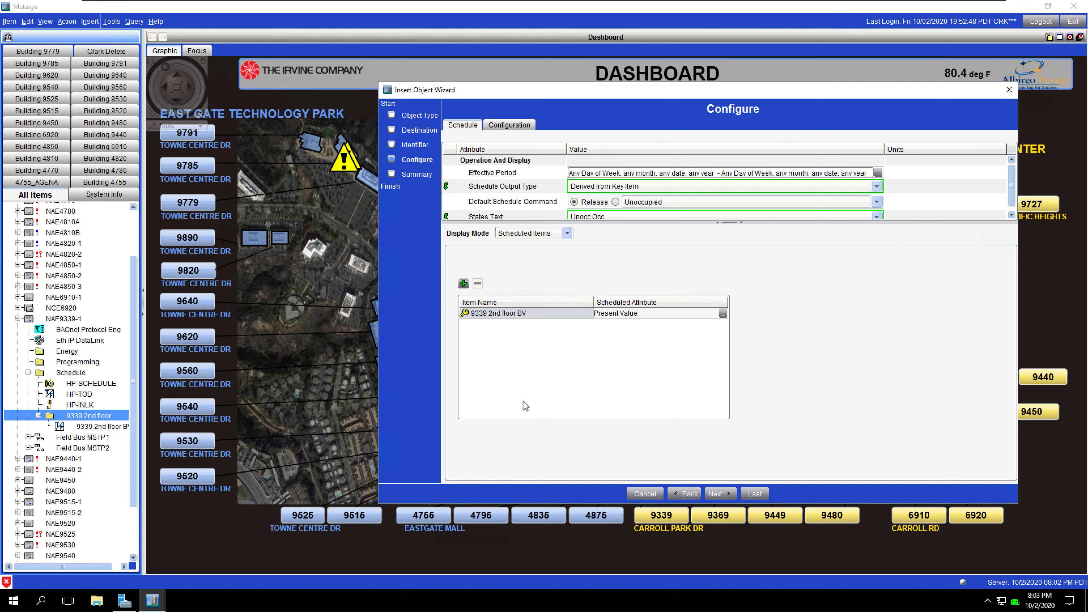
# Switch to the weekly schedule and add an Unoccupied event at 00:00 for all seven days.
pyautogui.click(567, 234)
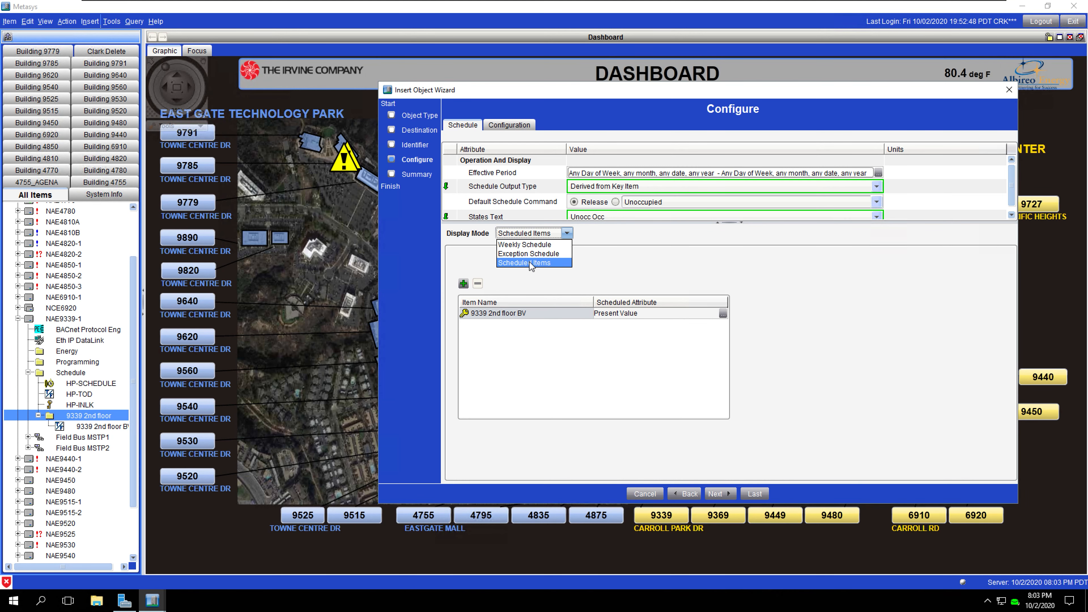
pyautogui.click(526, 245)
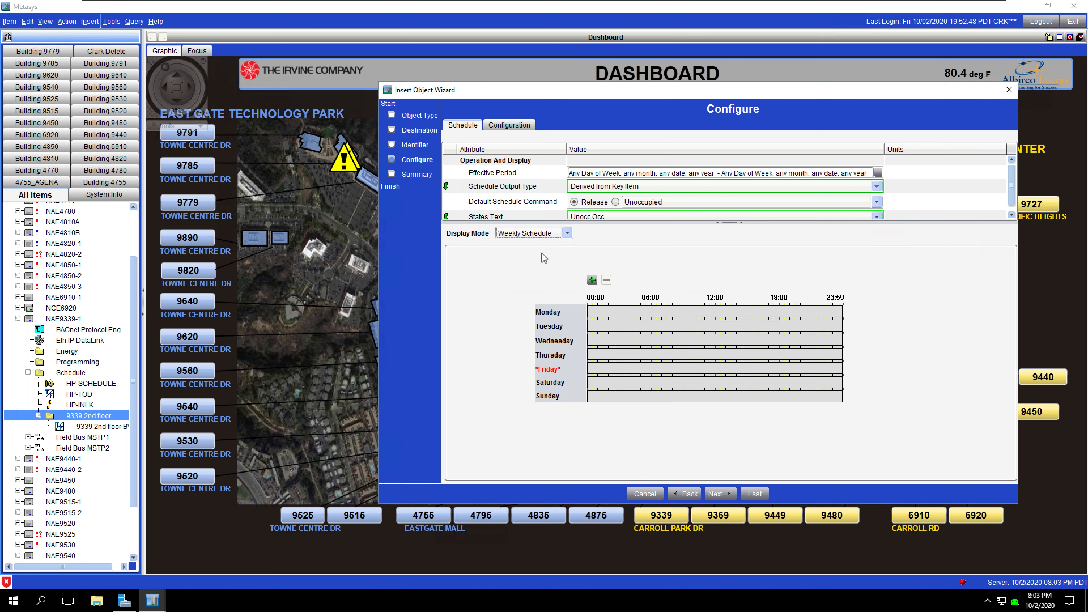
pyautogui.click(592, 281)
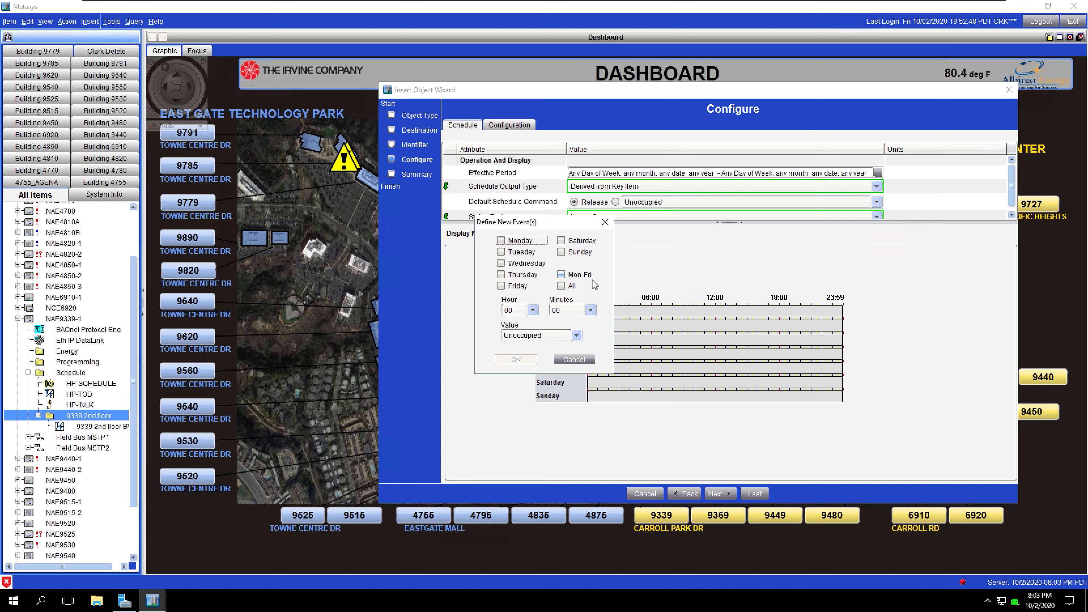
pyautogui.click(565, 286)
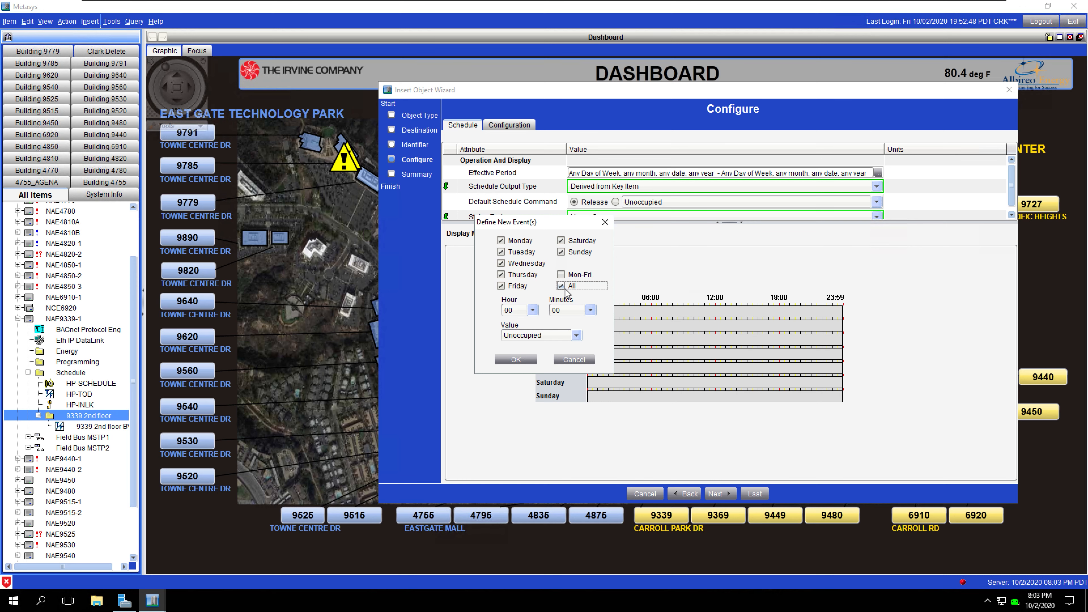
pyautogui.click(517, 360)
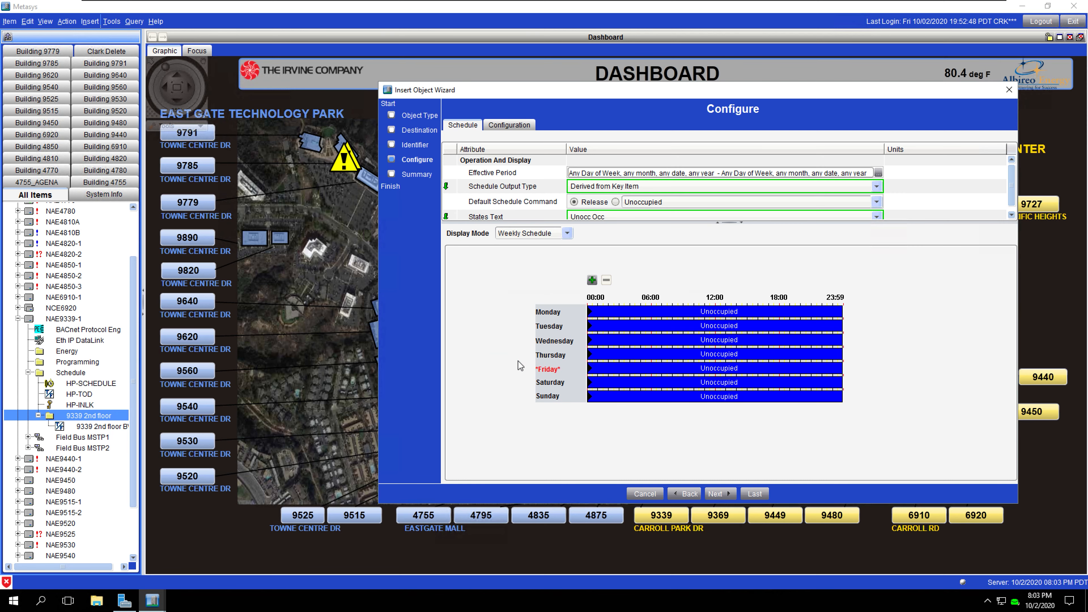
# Add an Occupied event at 09:00 for Monday through Friday to the weekly schedule.
pyautogui.click(591, 280)
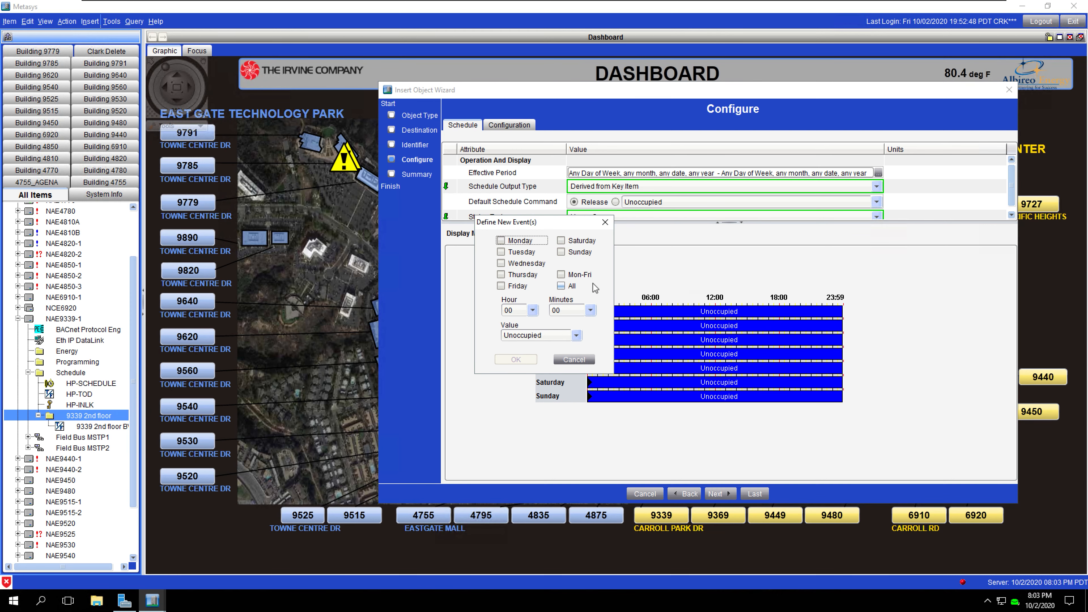
pyautogui.click(562, 275)
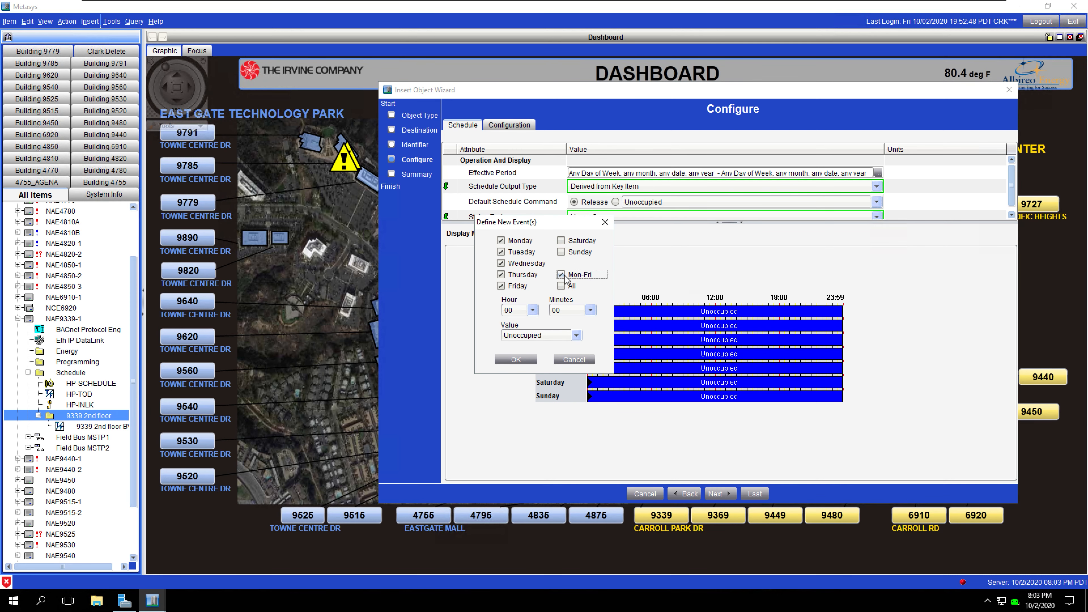
pyautogui.click(533, 336)
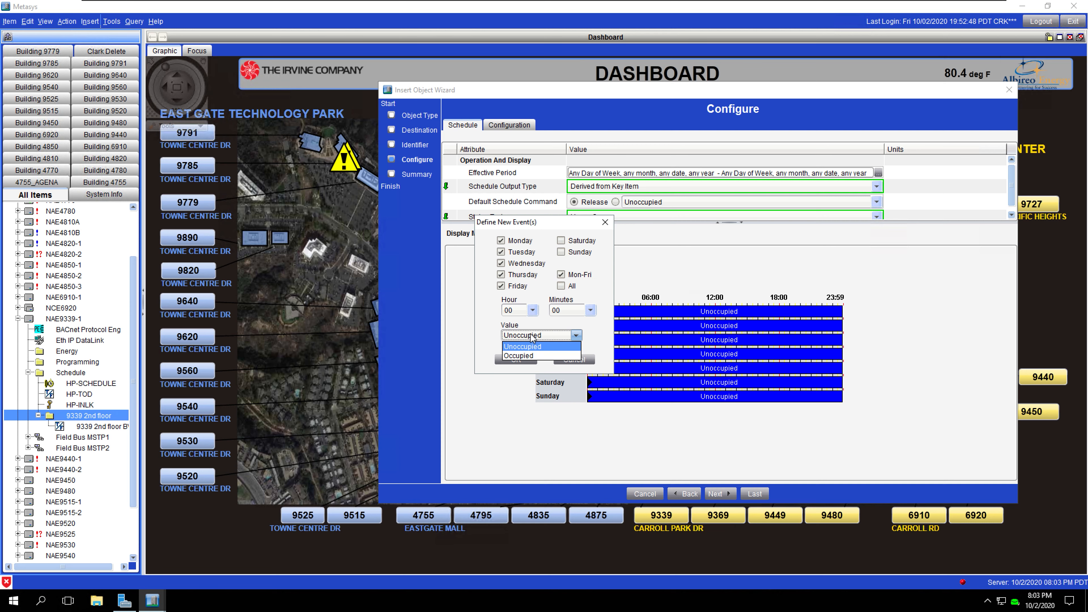
pyautogui.click(520, 356)
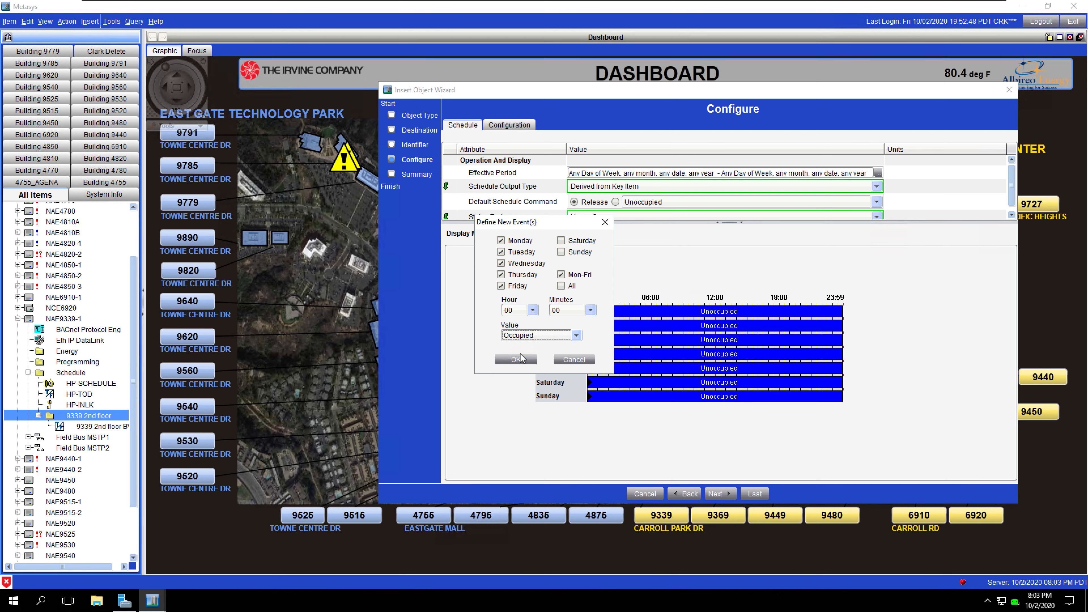
pyautogui.click(532, 309)
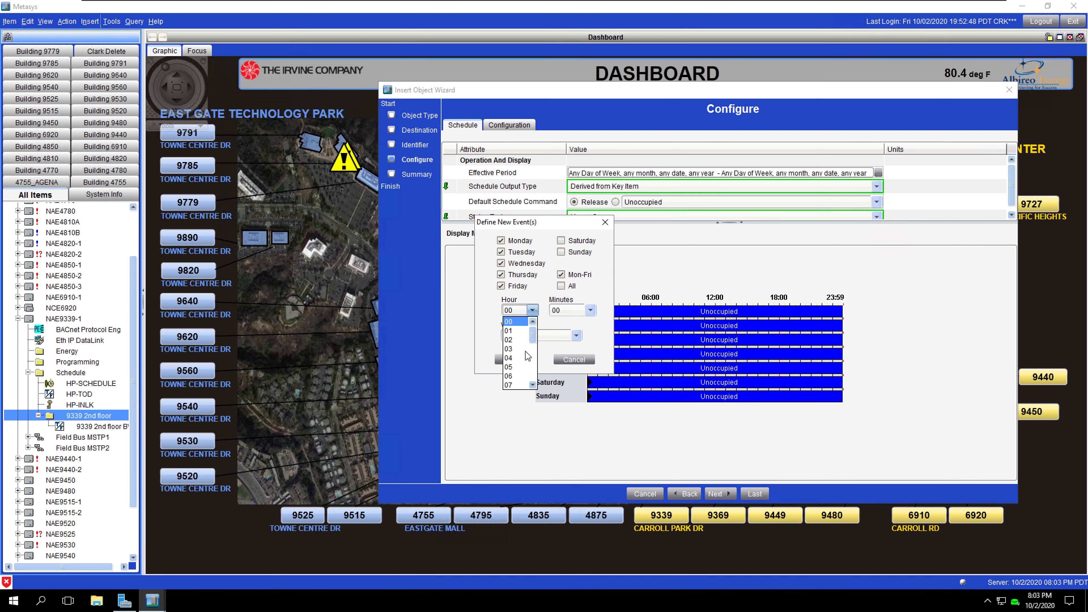
pyautogui.click(533, 384)
pyautogui.click(532, 384)
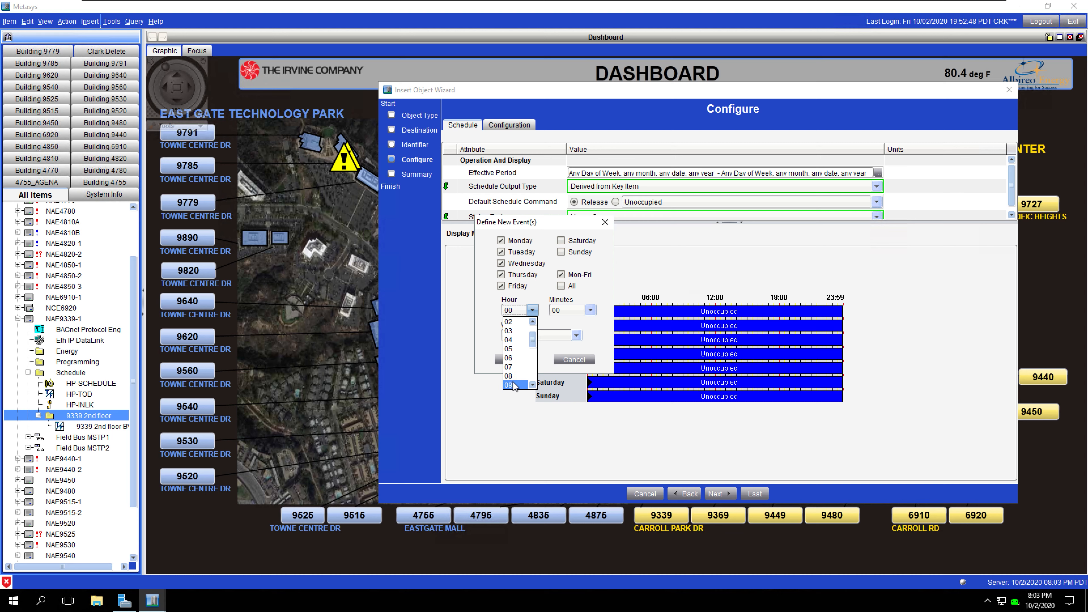
pyautogui.click(516, 384)
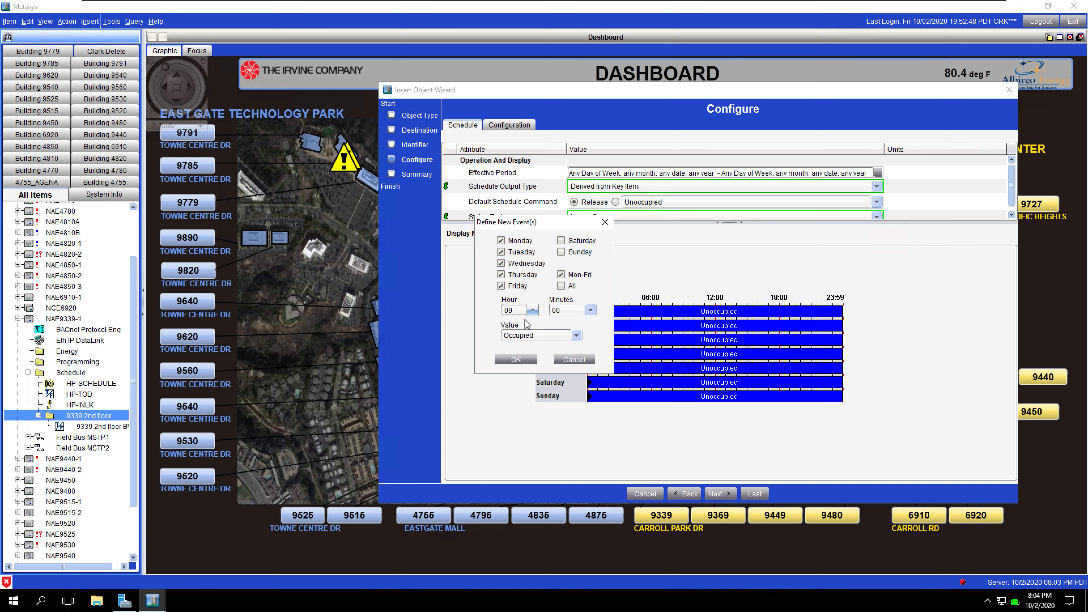
pyautogui.click(516, 360)
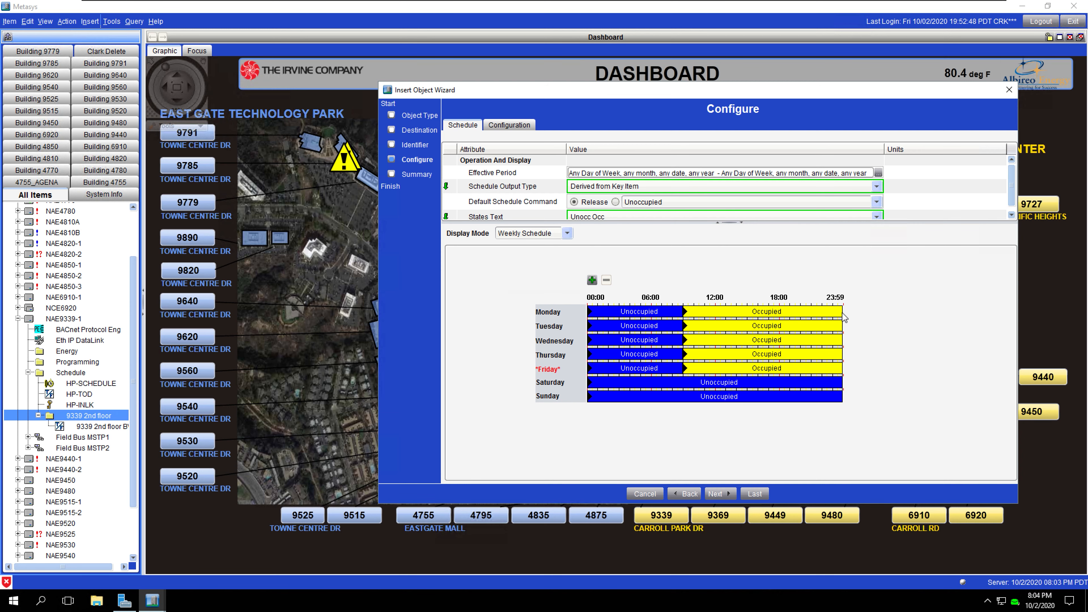
# Add an Unoccupied event at 17:00 for Monday through Friday to the weekly schedule.
pyautogui.click(592, 280)
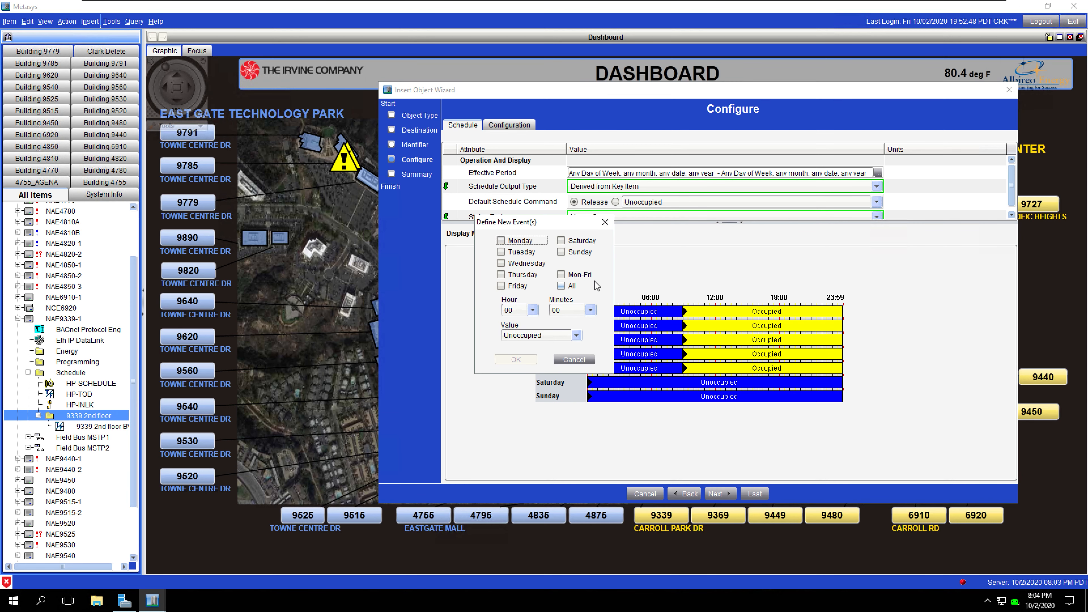
pyautogui.click(561, 275)
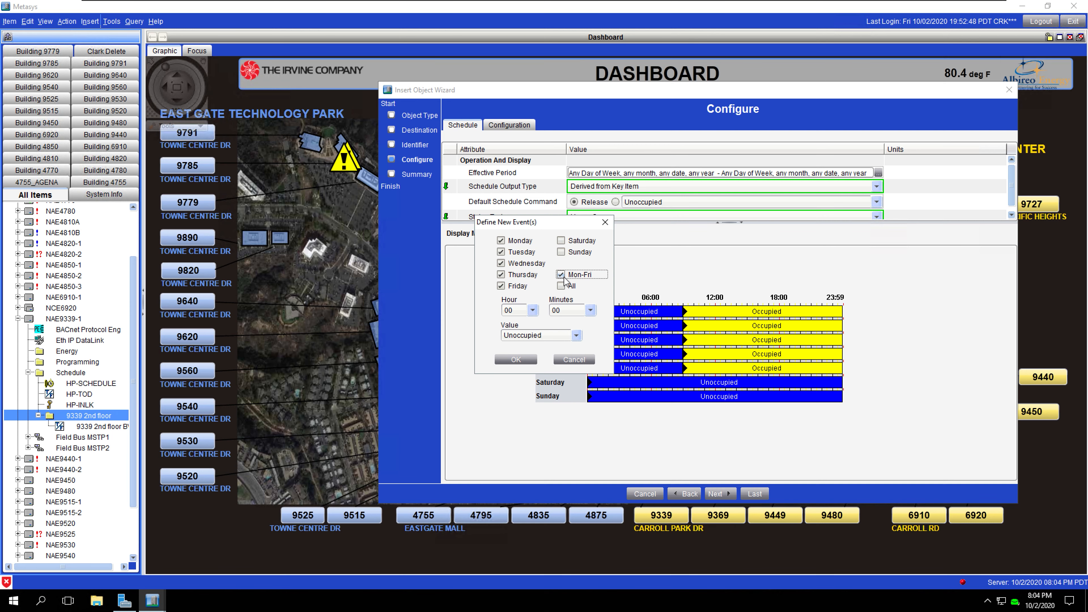
pyautogui.click(533, 310)
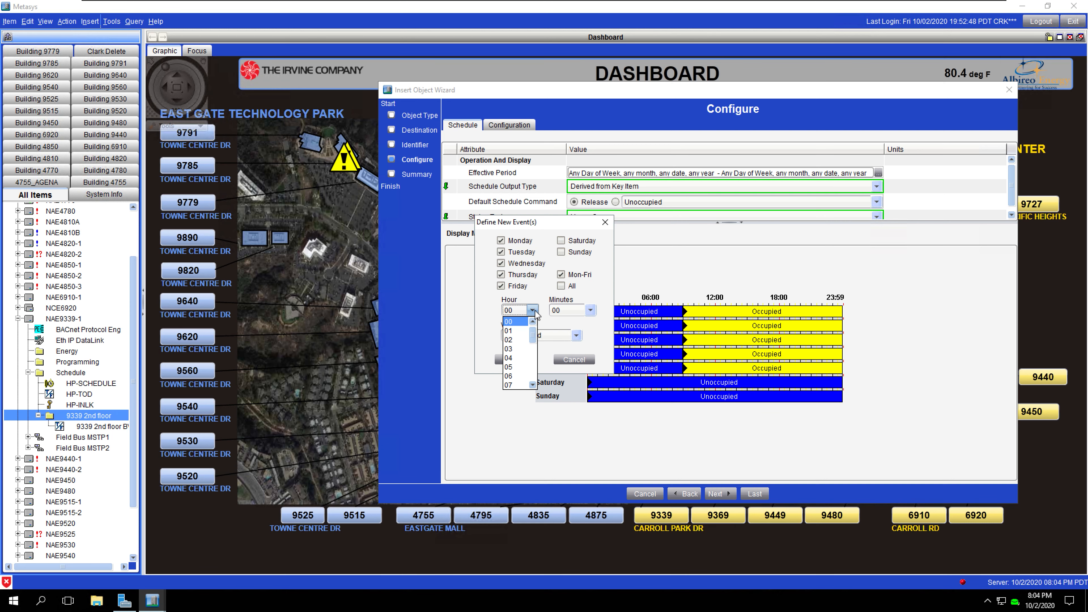
pyautogui.click(532, 385)
pyautogui.click(532, 384)
pyautogui.click(532, 385)
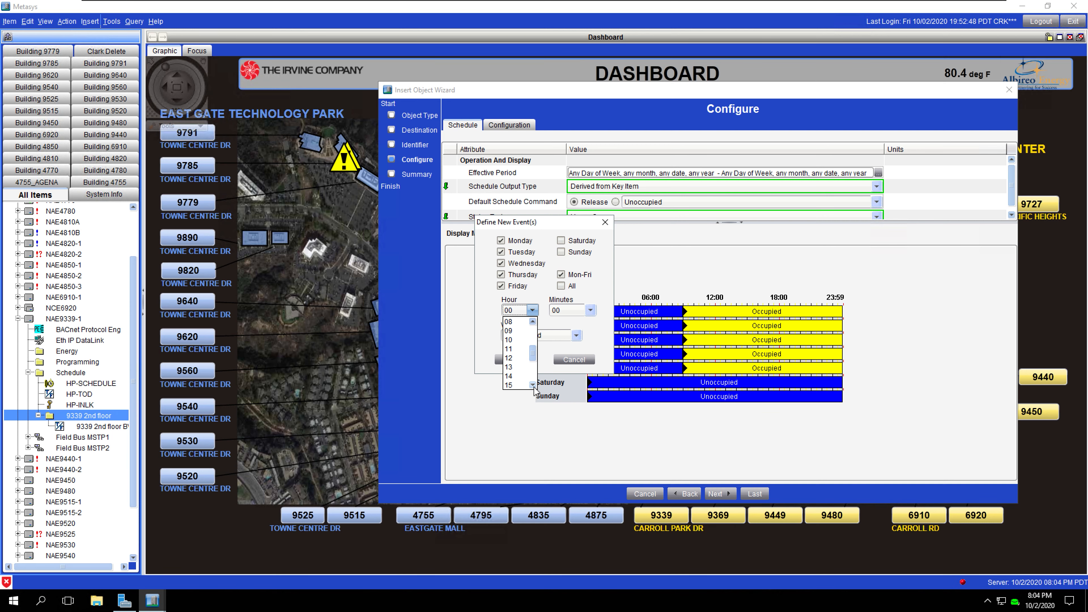
pyautogui.click(532, 384)
pyautogui.click(532, 385)
pyautogui.click(514, 375)
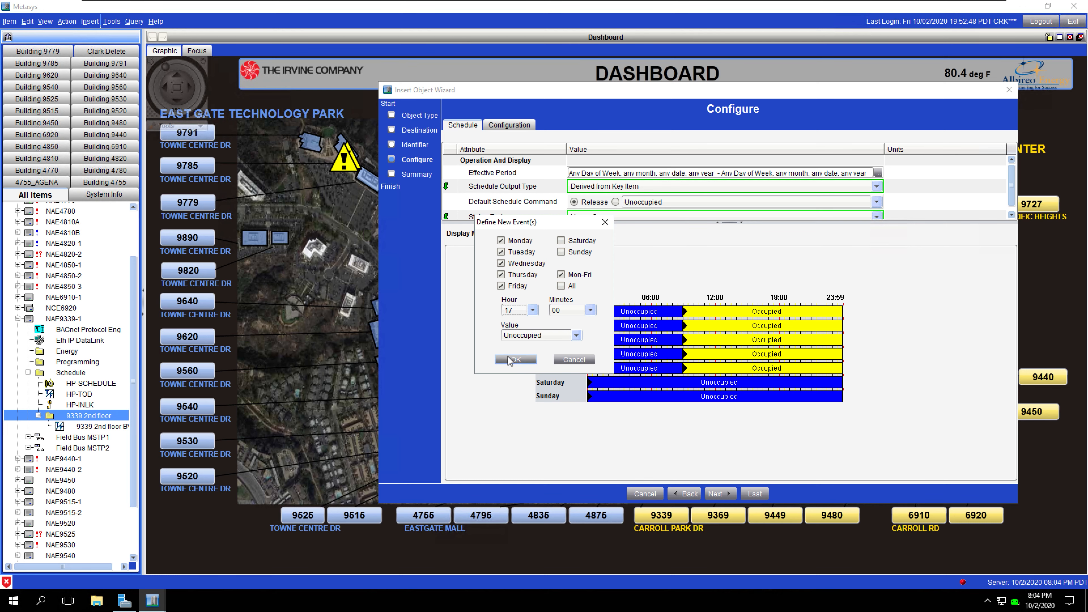
pyautogui.click(512, 359)
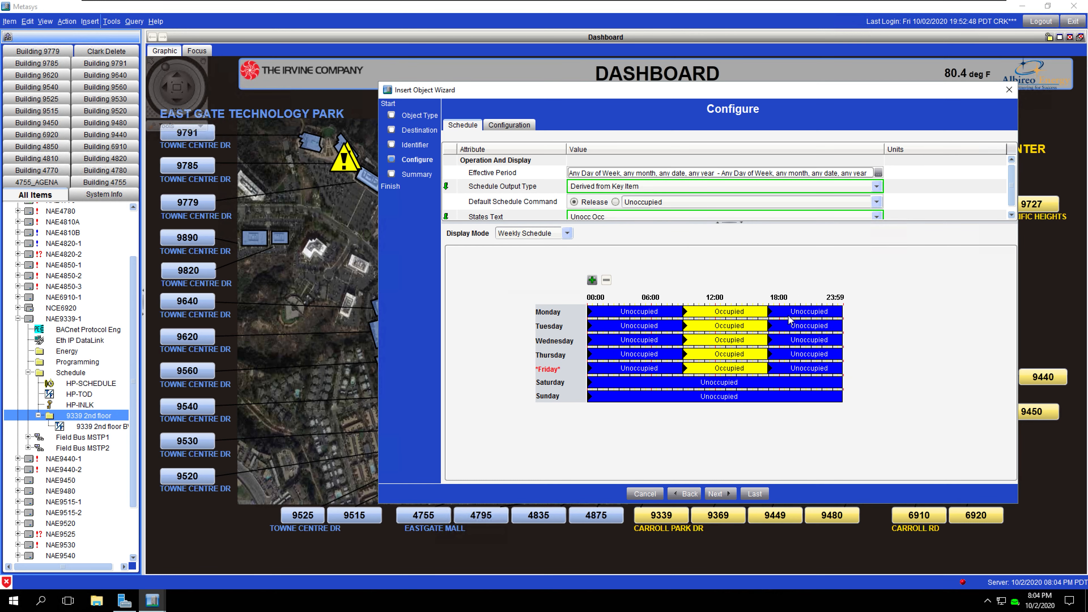
# Check the schedule's scheduled items, then finish creating the schedule object without adding any extensions.
pyautogui.moveTo(683, 311)
pyautogui.click(567, 236)
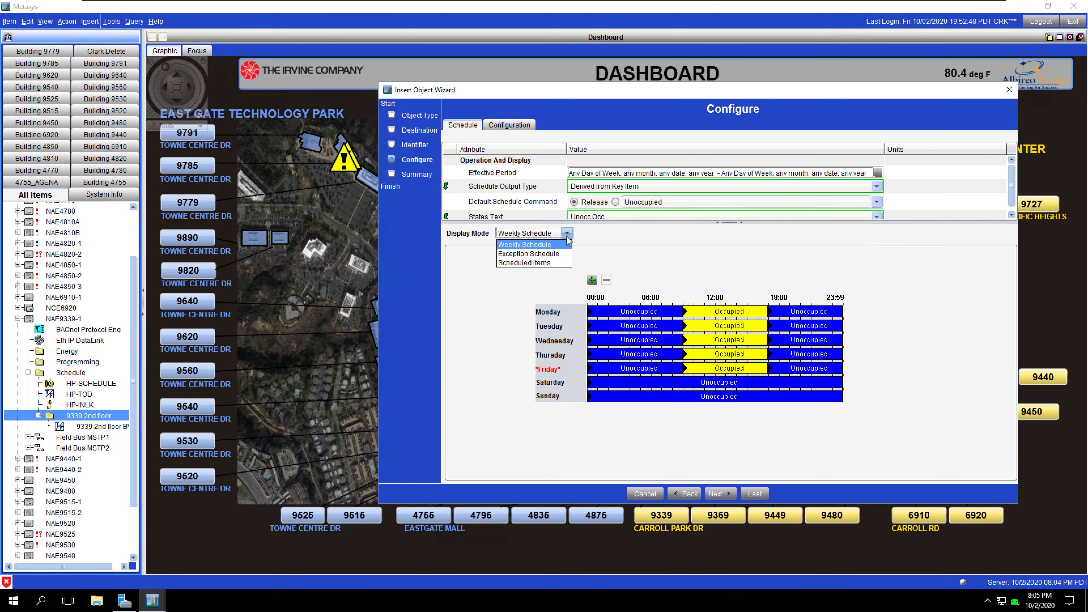
pyautogui.click(545, 263)
pyautogui.click(497, 314)
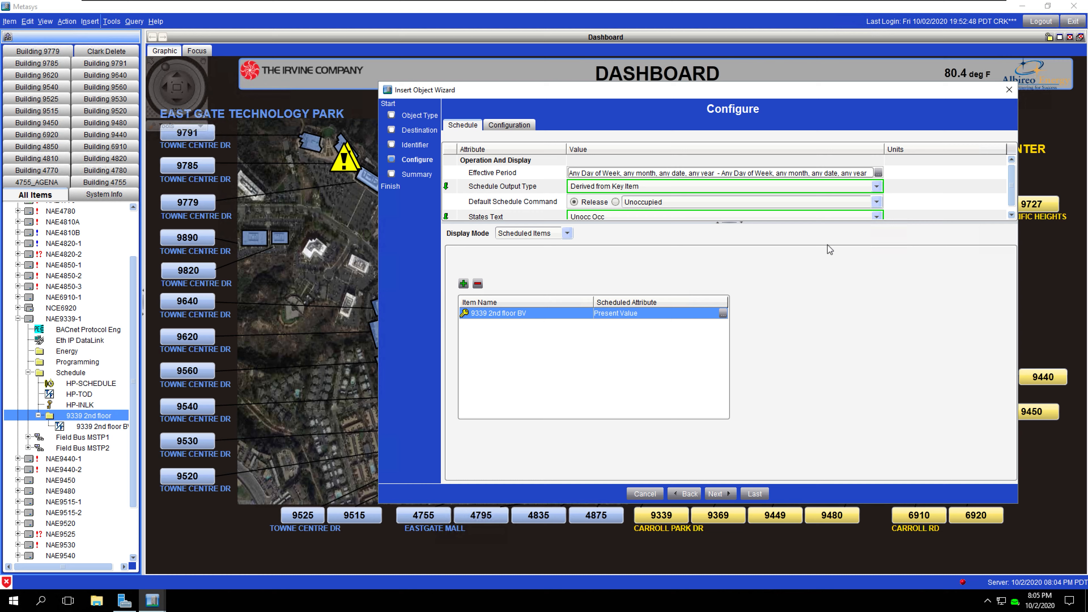
pyautogui.click(715, 494)
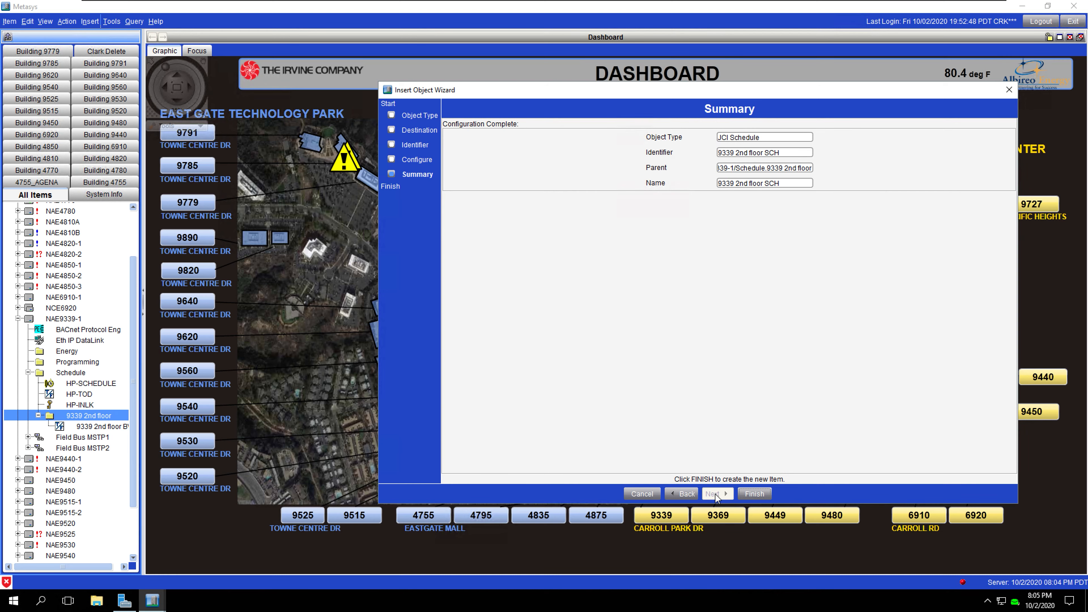
pyautogui.click(754, 494)
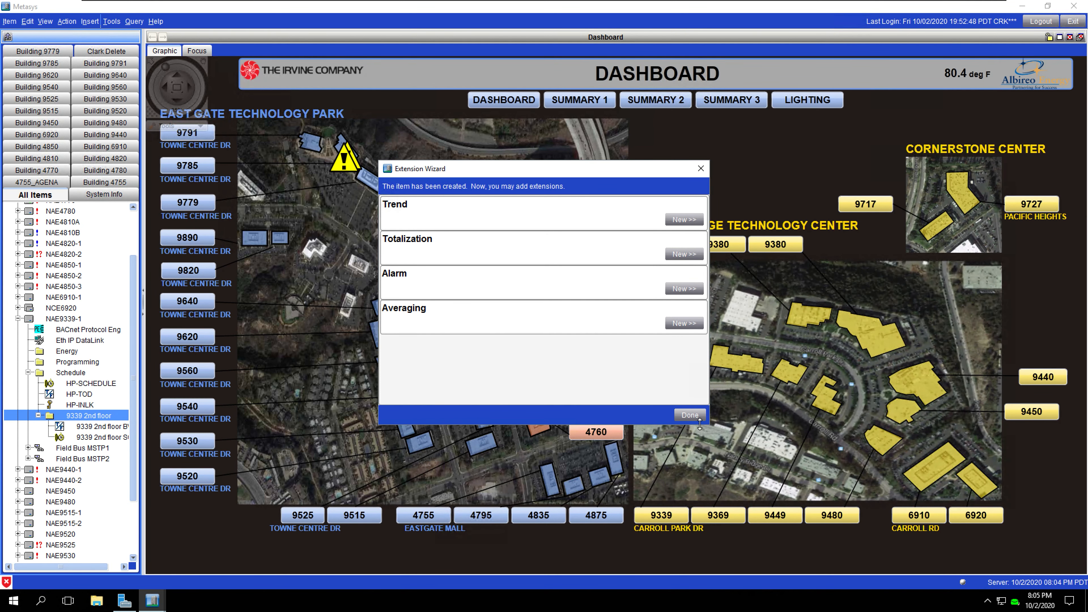
pyautogui.click(690, 414)
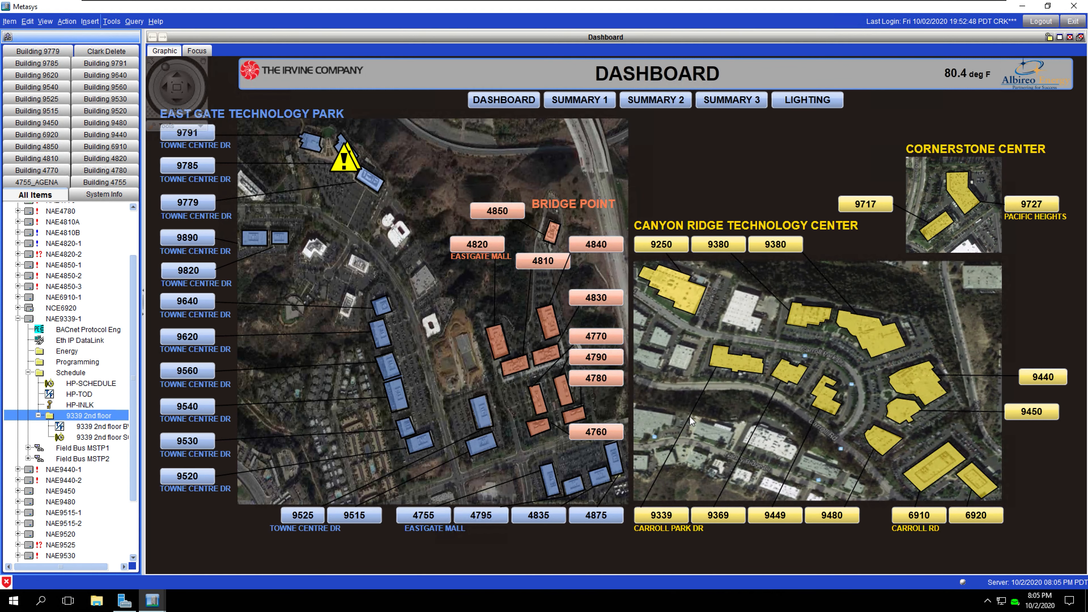
# Begin inserting an Interlock object with NAE9339-1's 9339 2nd floor folder as its destination.
pyautogui.click(81, 438)
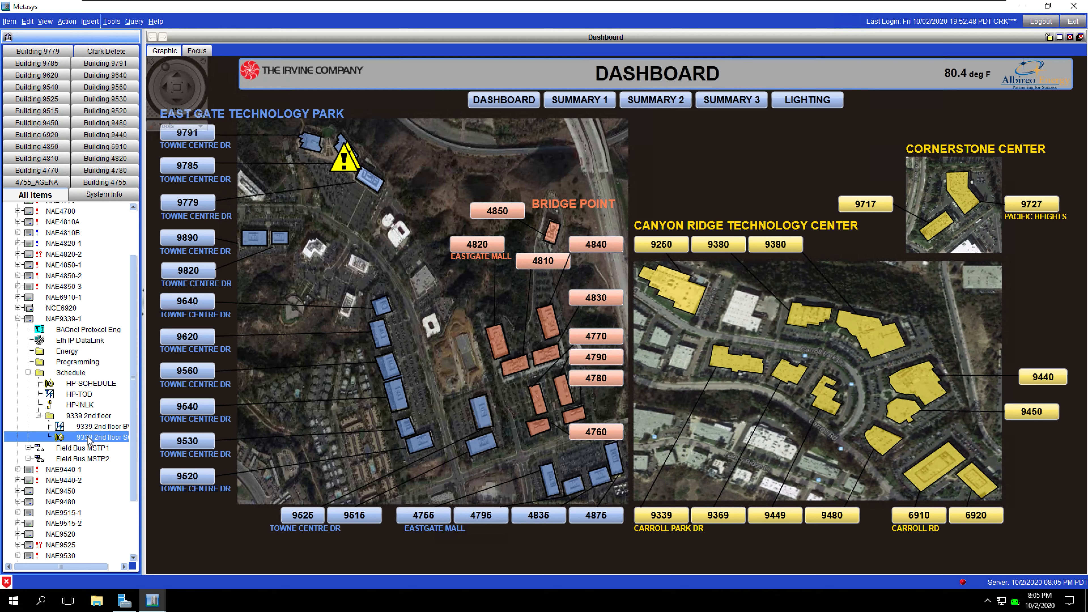
pyautogui.click(78, 427)
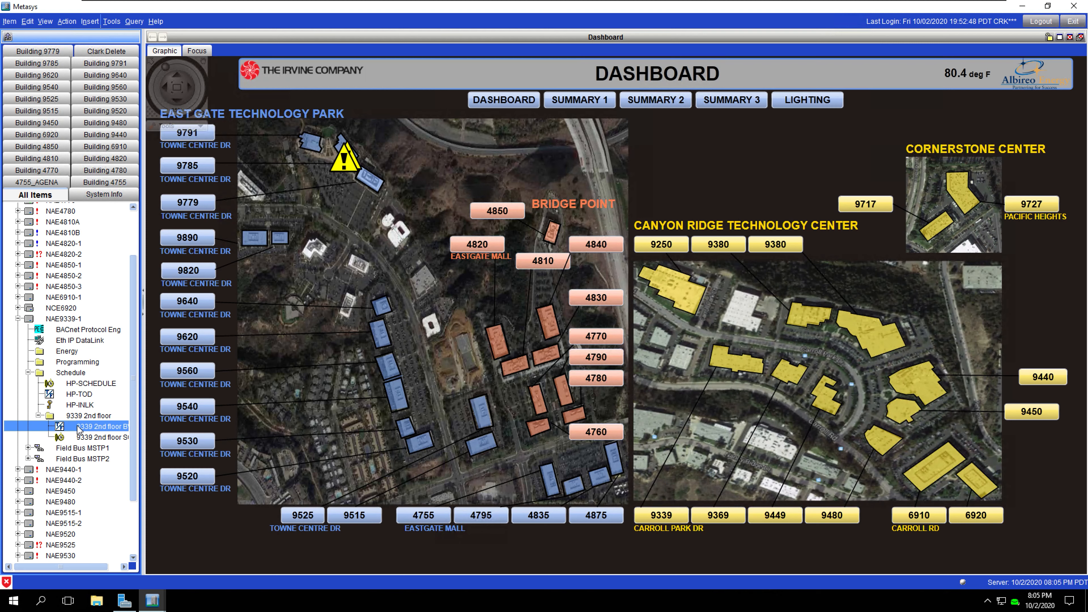
pyautogui.click(79, 415)
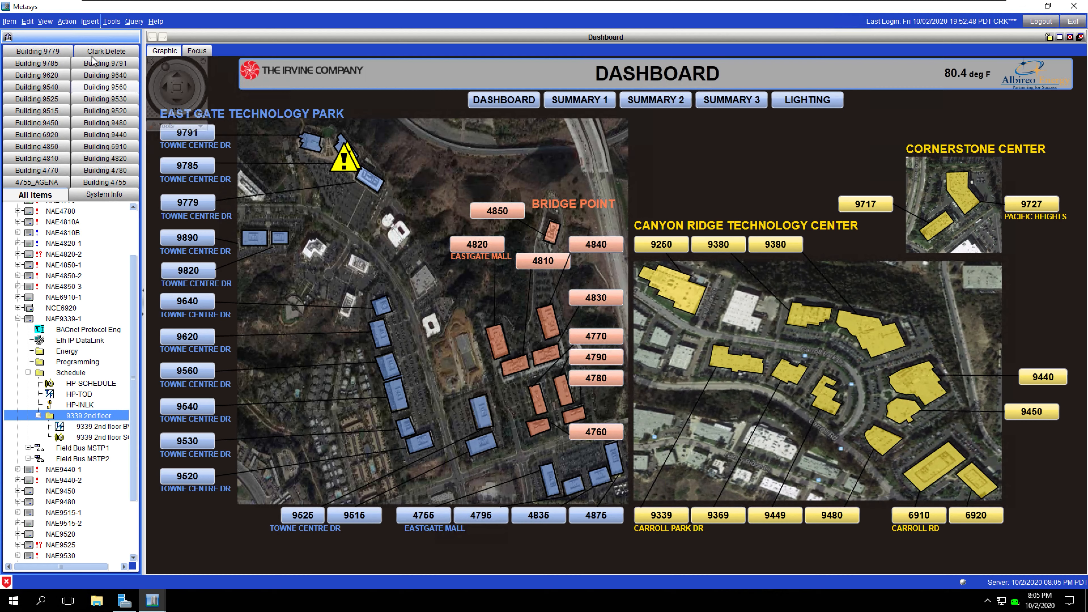
pyautogui.click(89, 22)
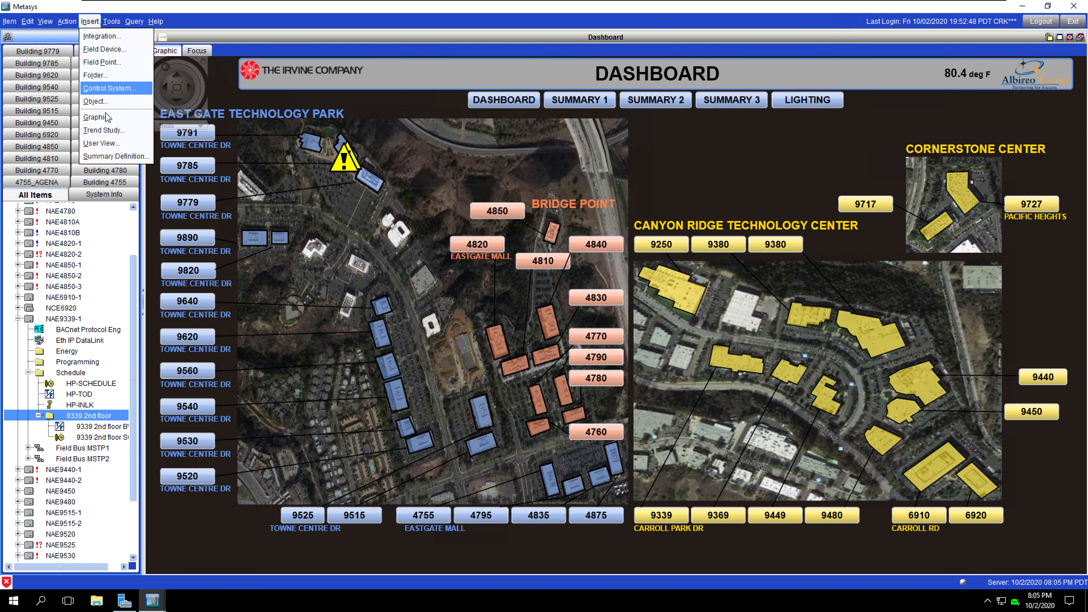
pyautogui.click(104, 102)
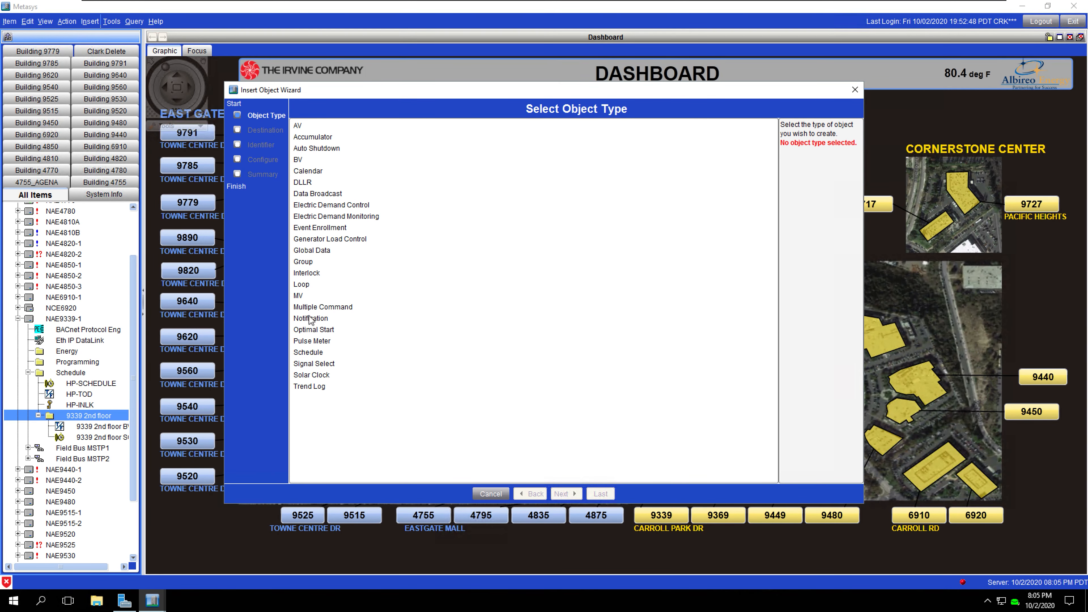
pyautogui.click(309, 275)
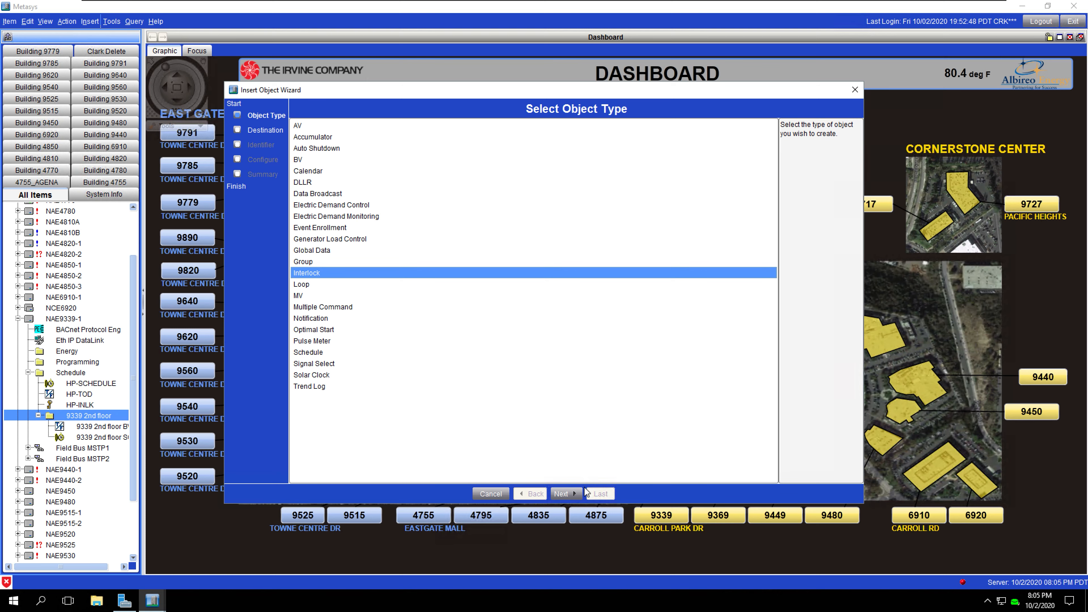
pyautogui.click(569, 492)
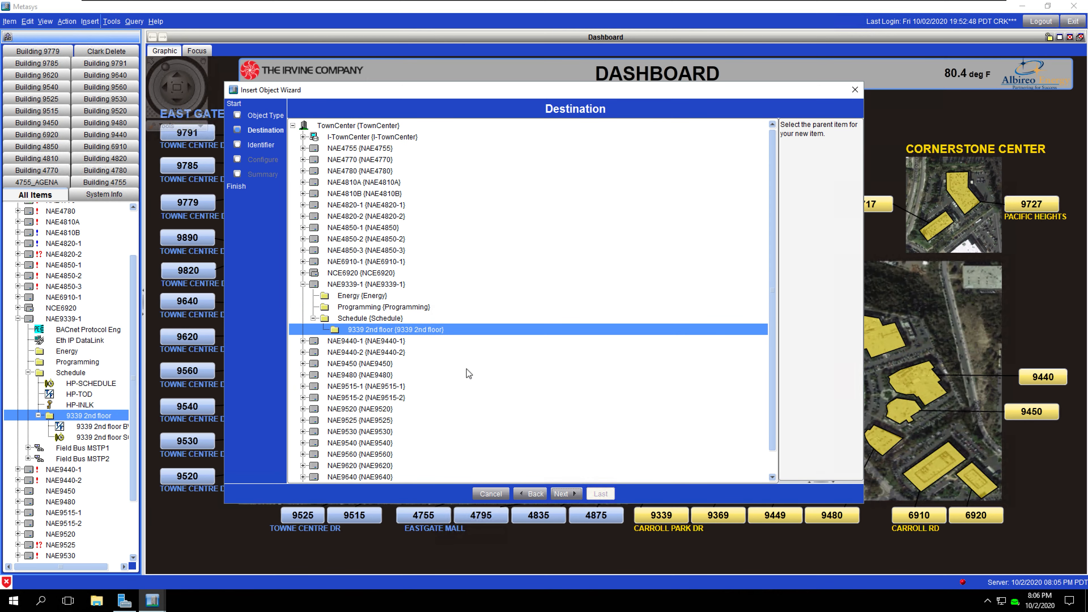
pyautogui.click(574, 497)
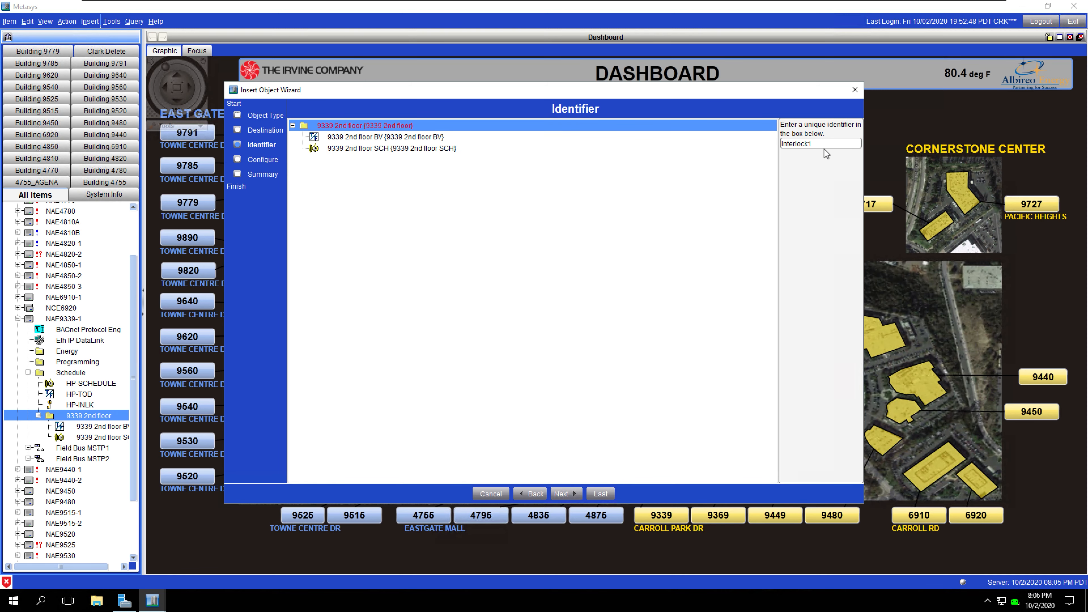
# Set the interlock object's identifier to "9339 2nd floor INLK" and proceed to its configuration.
pyautogui.doubleClick(798, 144)
pyautogui.write('9339')
pyautogui.write(' 23n')
pyautogui.press('BackSpace')
pyautogui.press('BackSpace')
pyautogui.write('nd floor INLK')
pyautogui.click(571, 493)
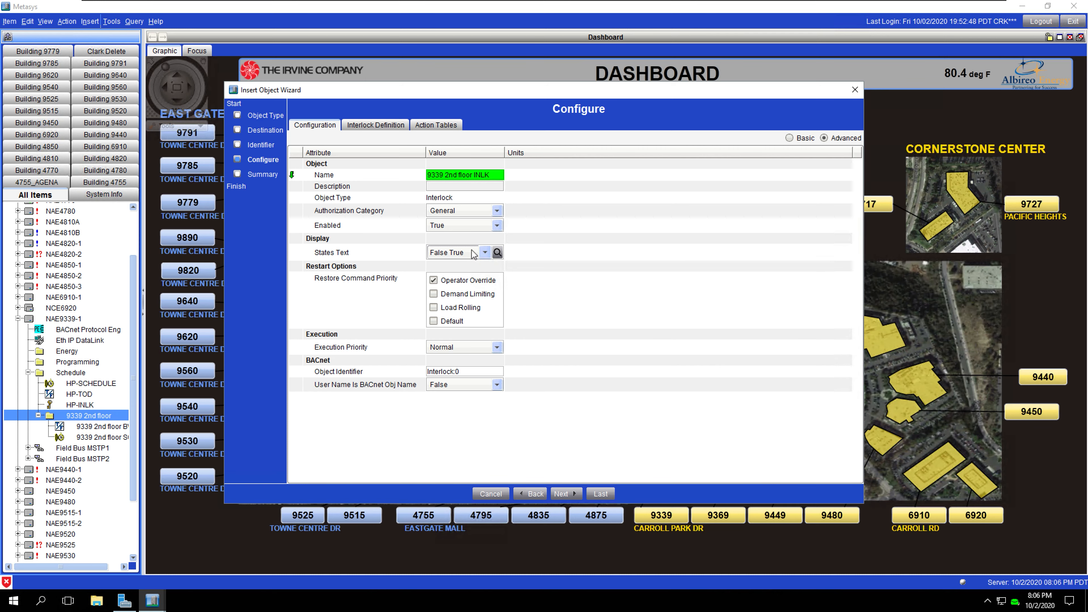
# Set the interlock definition's logic to Match Any (OR).
pyautogui.click(376, 128)
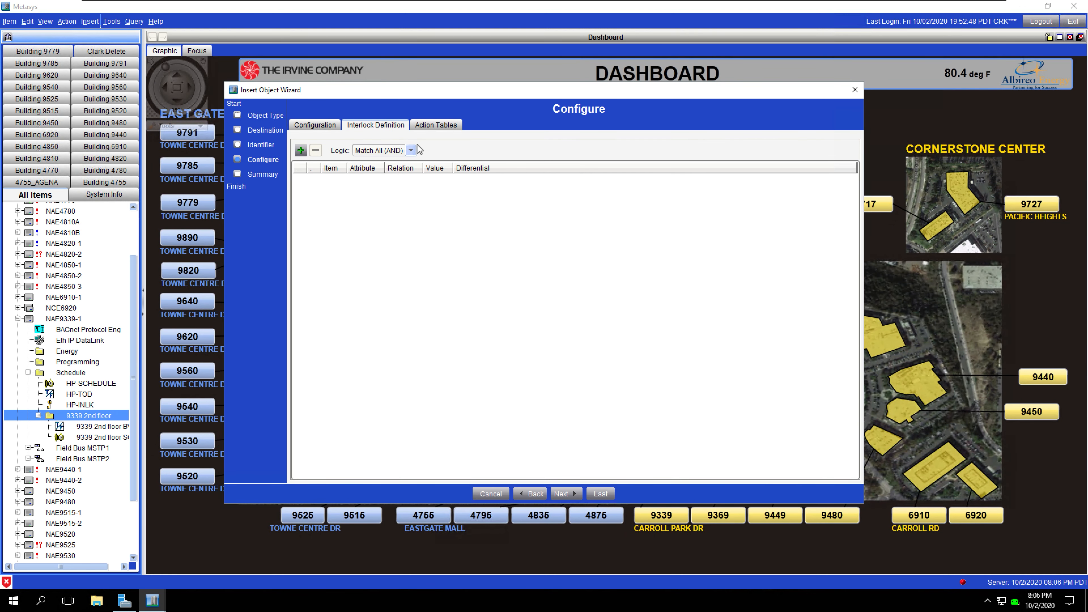
pyautogui.click(412, 151)
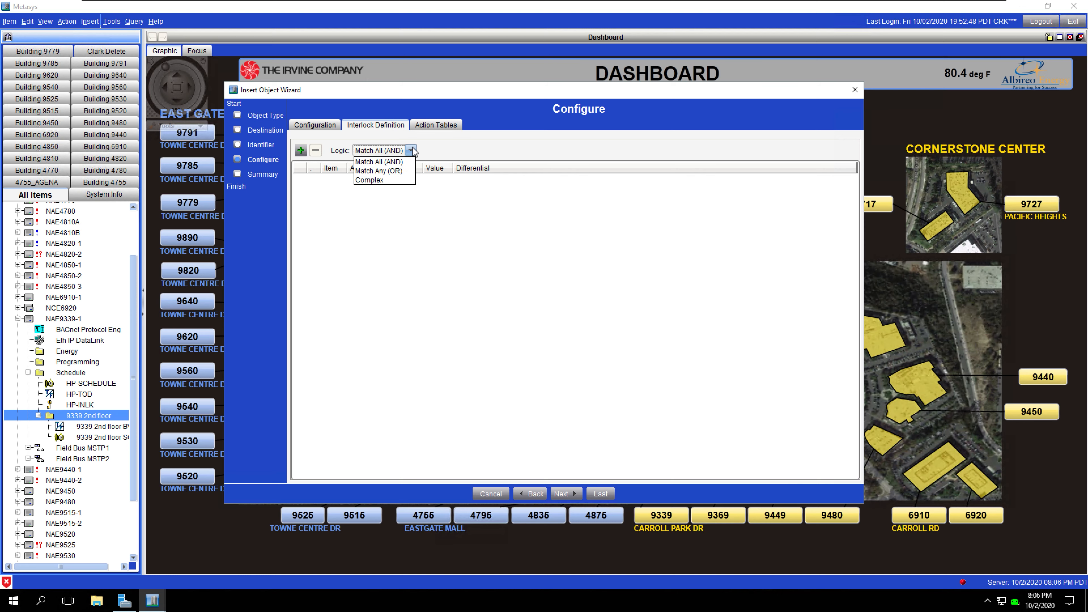
pyautogui.click(377, 171)
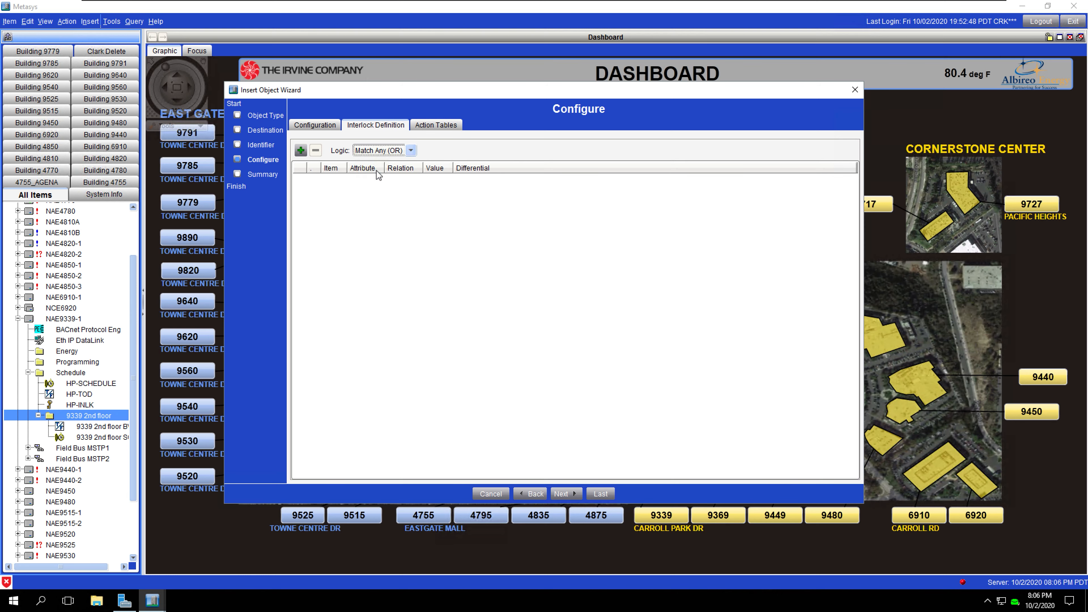
# Add 9339 2nd floor BV to the interlock definition, with its Present Value equal to Occupied as the condition.
pyautogui.click(301, 151)
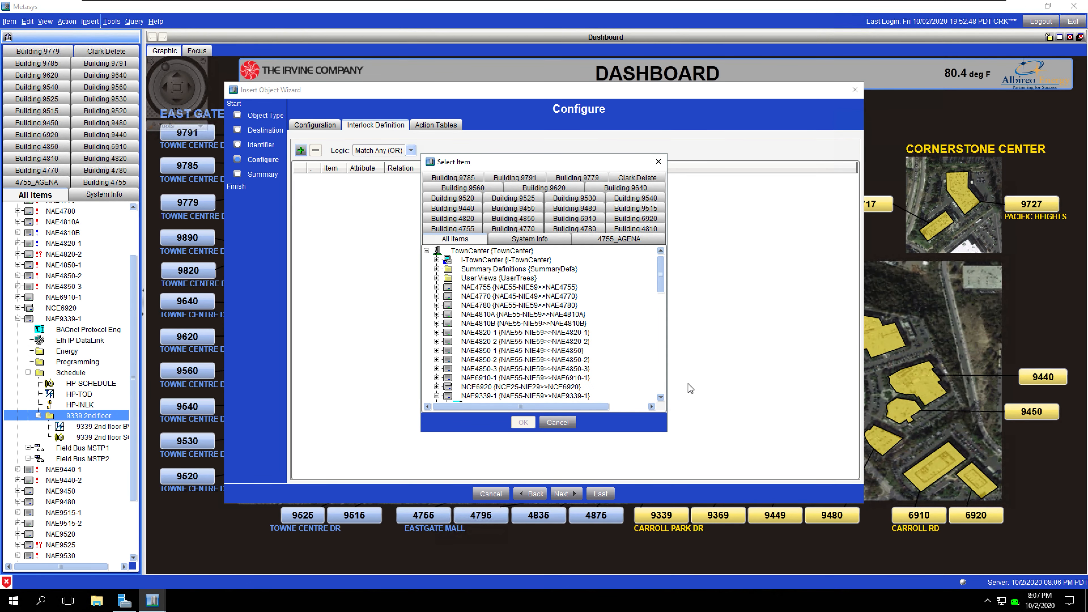
pyautogui.click(661, 398)
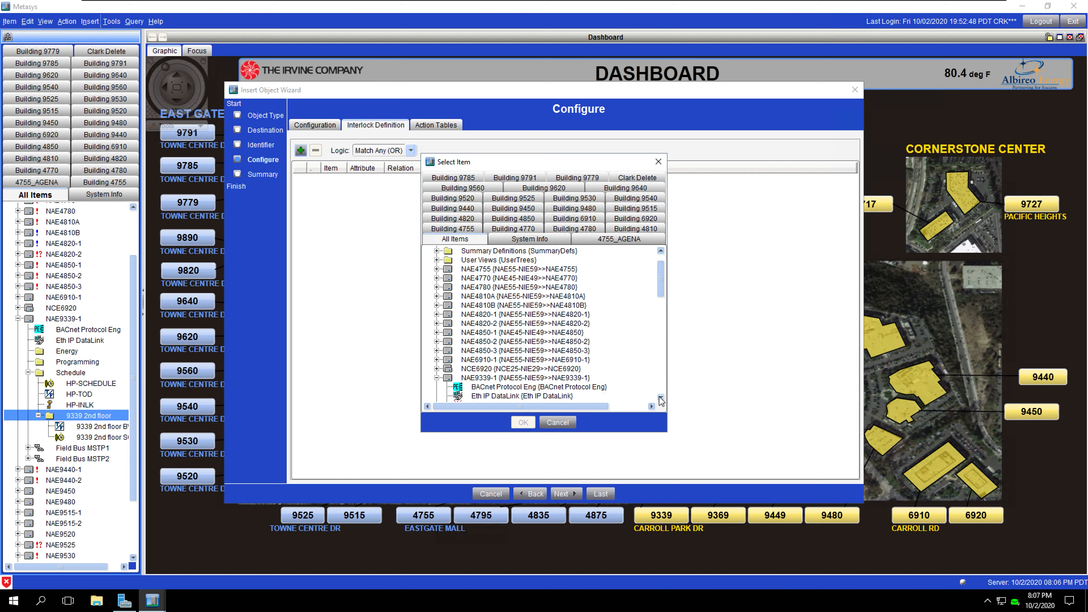
pyautogui.moveTo(659, 398); pyautogui.dragTo(655, 395)
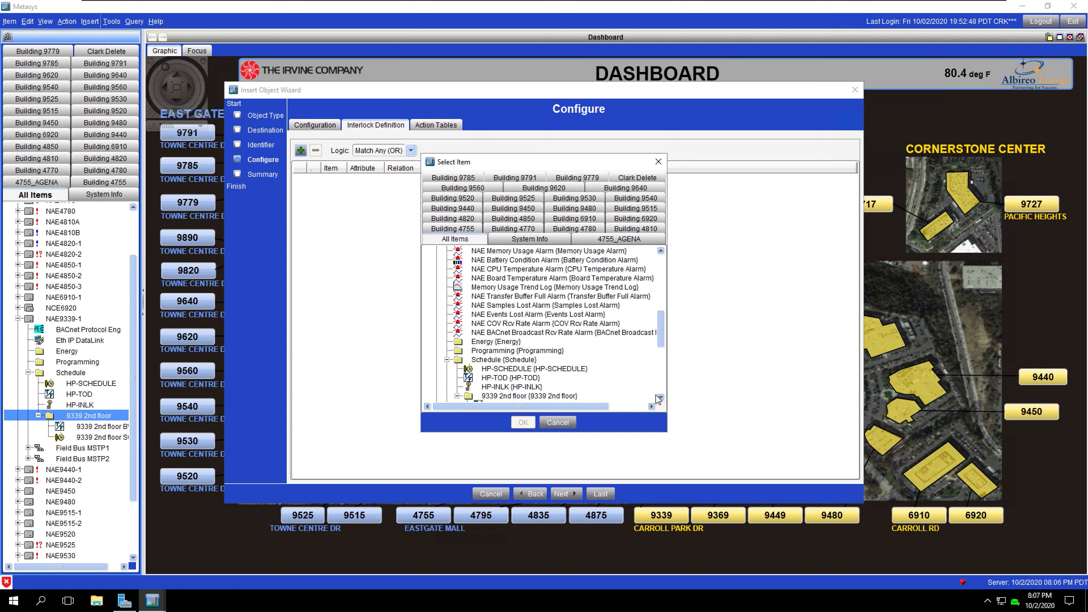
pyautogui.moveTo(662, 328); pyautogui.dragTo(662, 345)
pyautogui.click(494, 357)
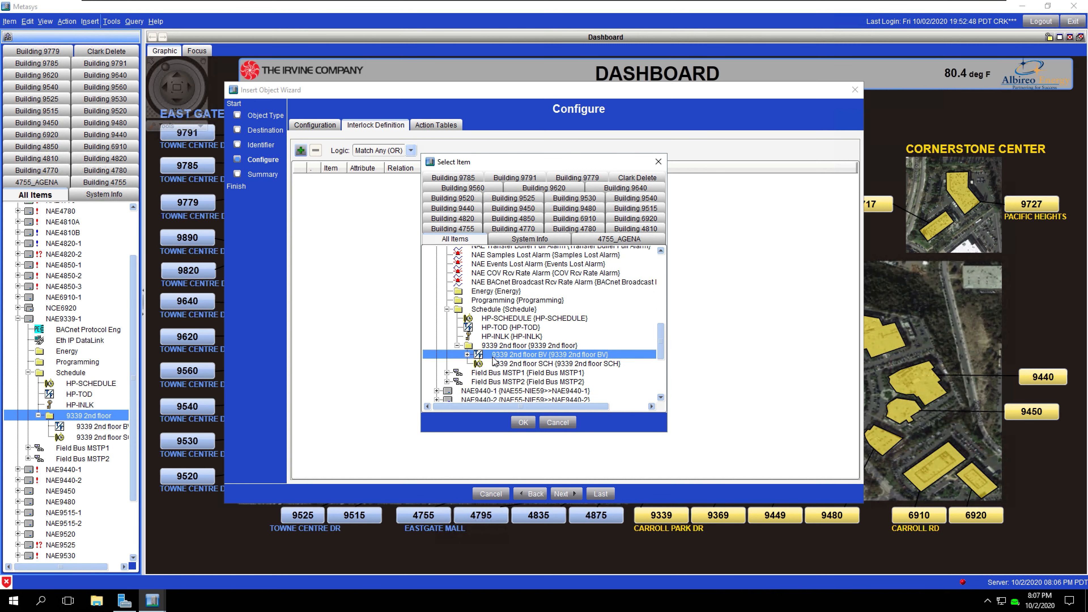
pyautogui.click(529, 420)
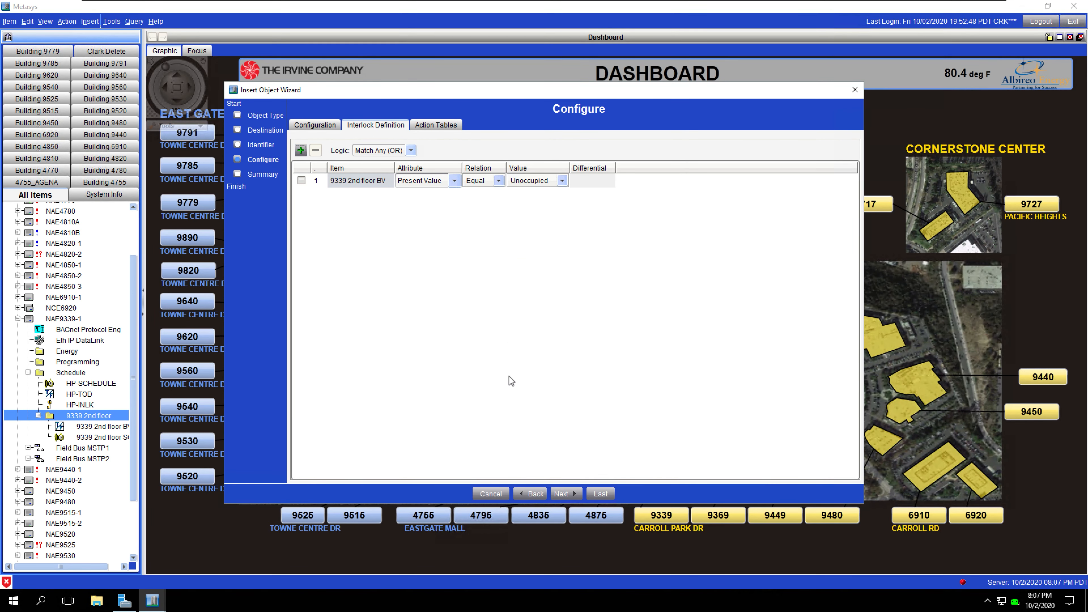
pyautogui.click(532, 184)
pyautogui.click(523, 202)
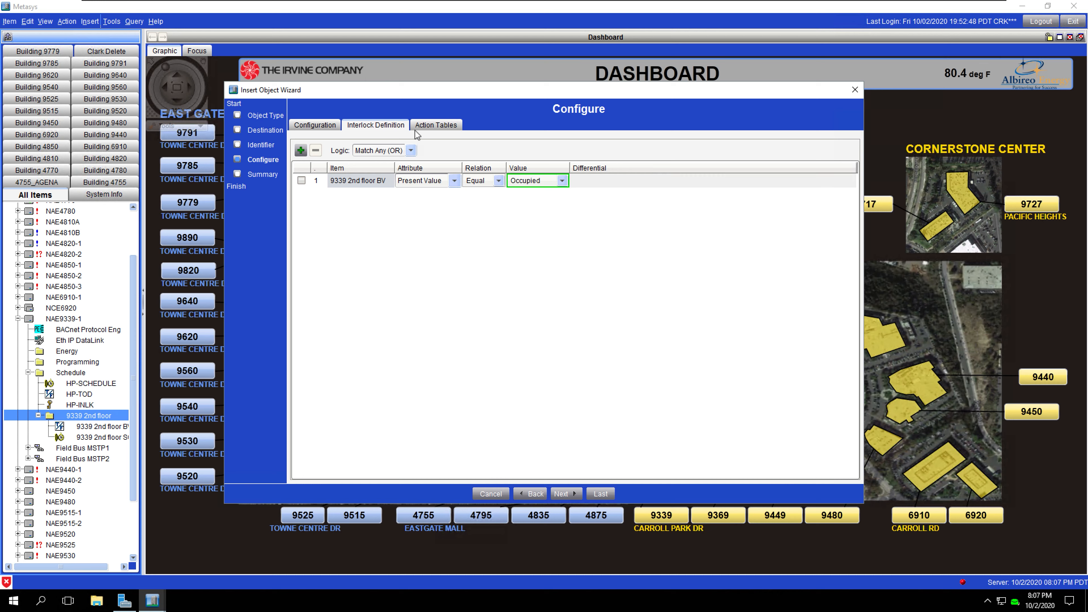
# Begin adding items to the interlock's actions for the True condition and expand Field Bus MSTP1 under NAE9339-1.
pyautogui.click(429, 127)
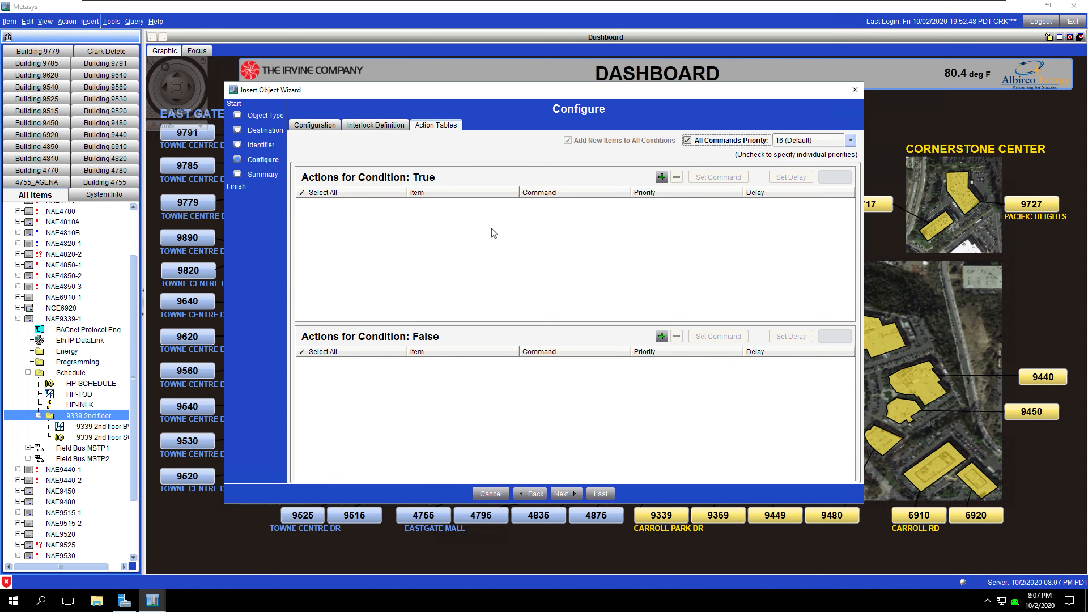
pyautogui.click(378, 127)
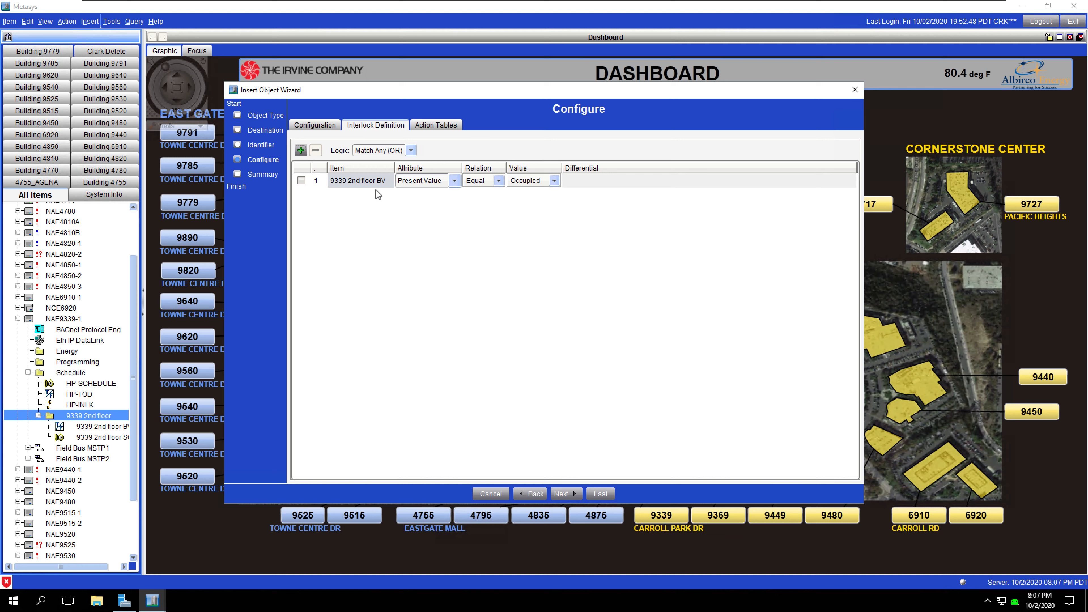
pyautogui.click(431, 126)
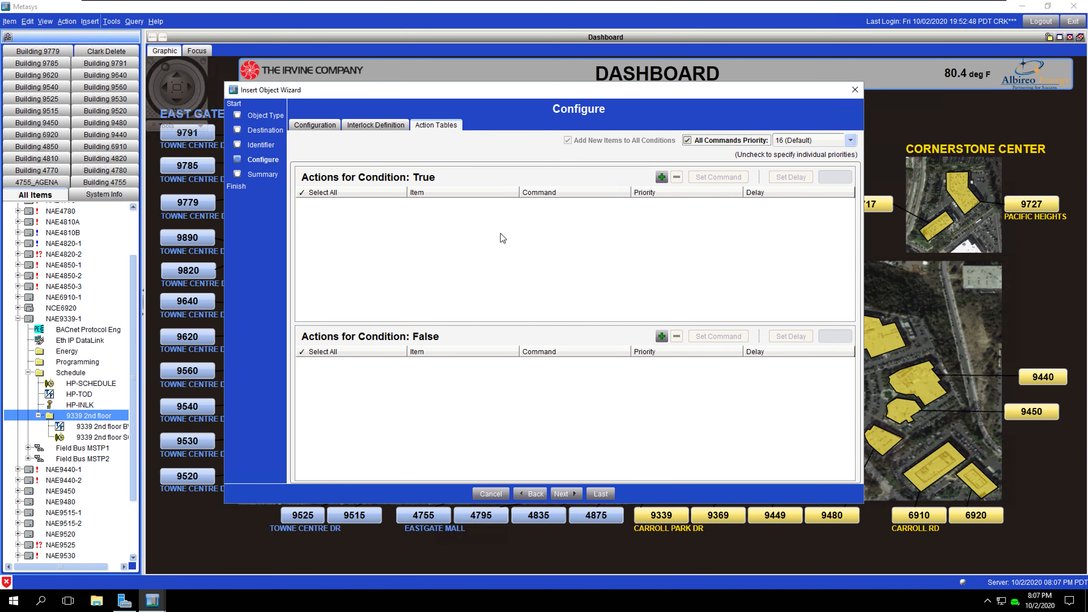
pyautogui.click(662, 177)
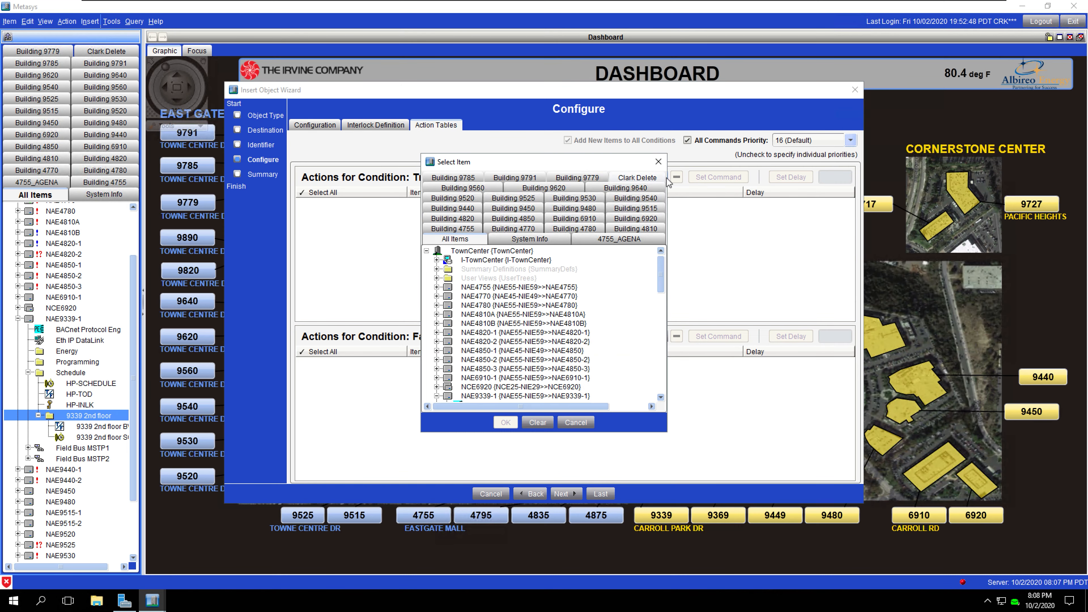
pyautogui.scroll(-5, 568, 300)
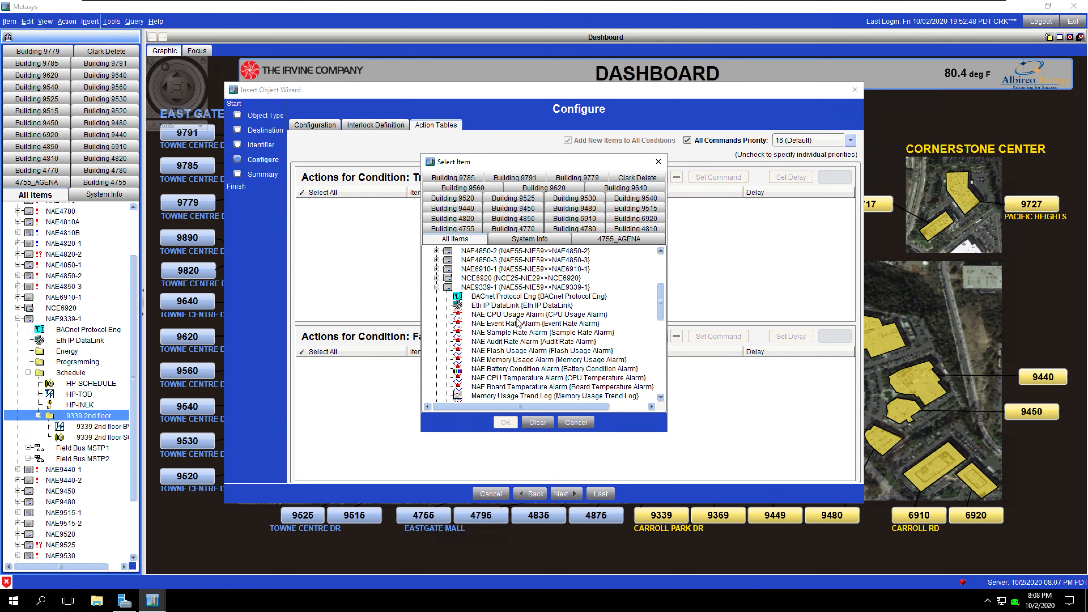
pyautogui.scroll(-5, 491, 305)
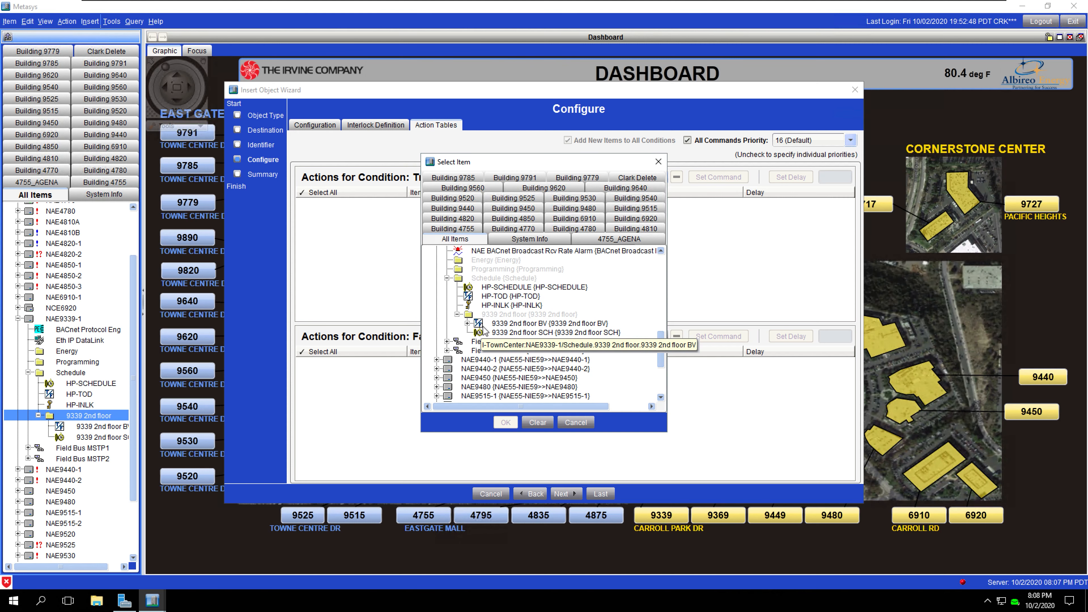
pyautogui.click(503, 324)
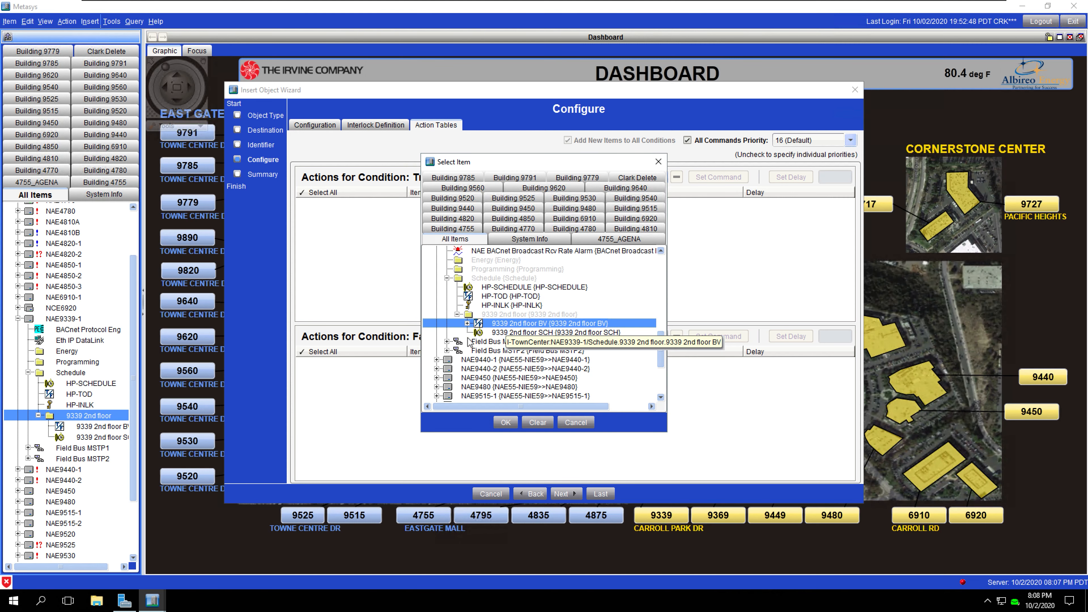
pyautogui.click(447, 342)
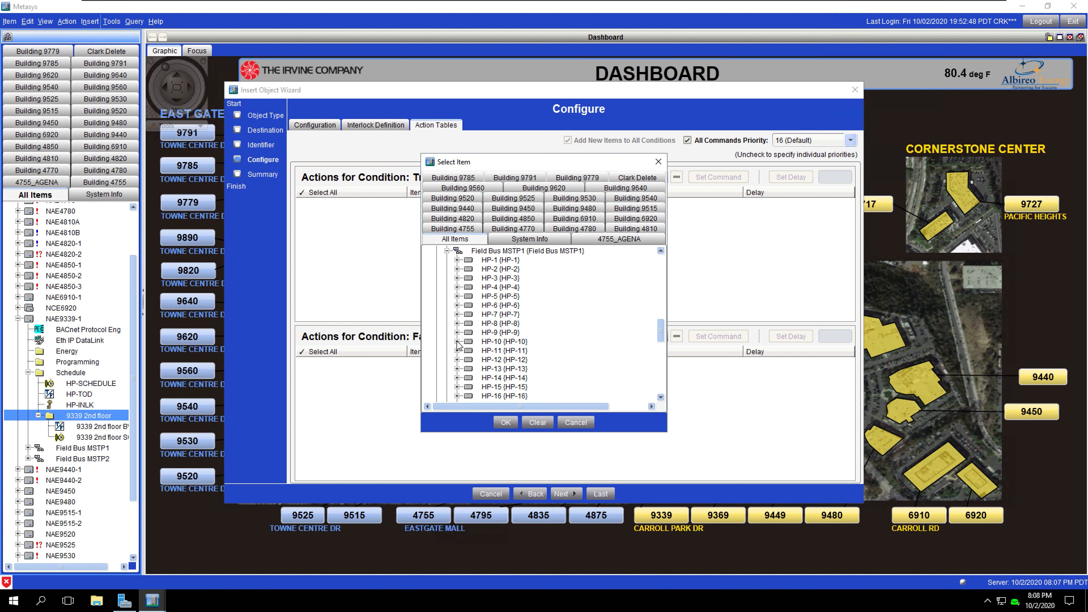
# Enlarge the item selection window and expand the points of HP-10 through HP-15 under Field Bus MSTP1.
pyautogui.click(456, 386)
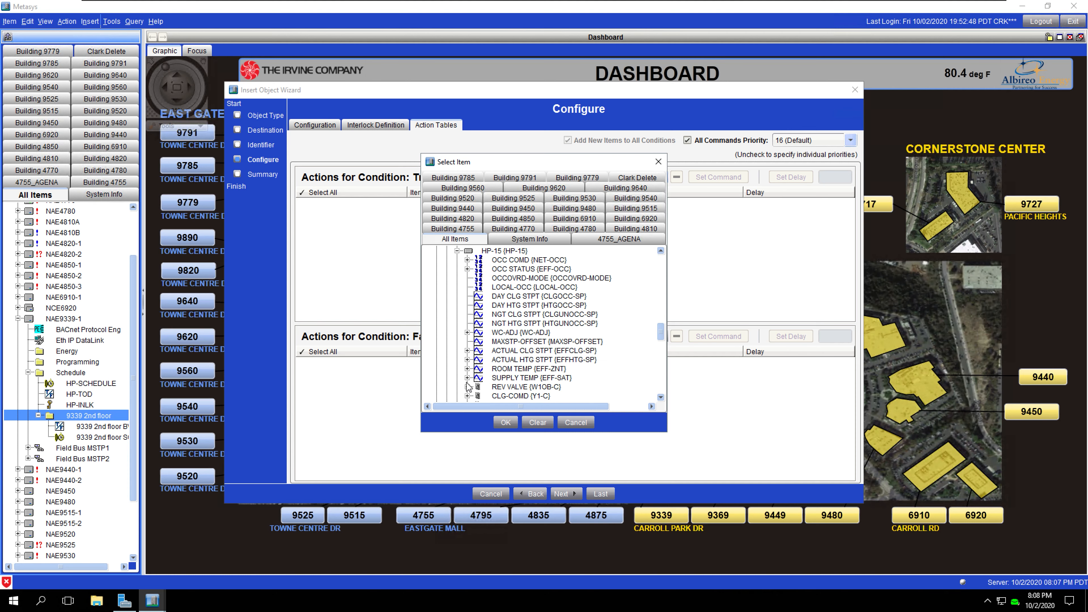
pyautogui.scroll(2, 482, 339)
pyautogui.click(457, 296)
pyautogui.scroll(1, 480, 267)
pyautogui.doubleClick(586, 154)
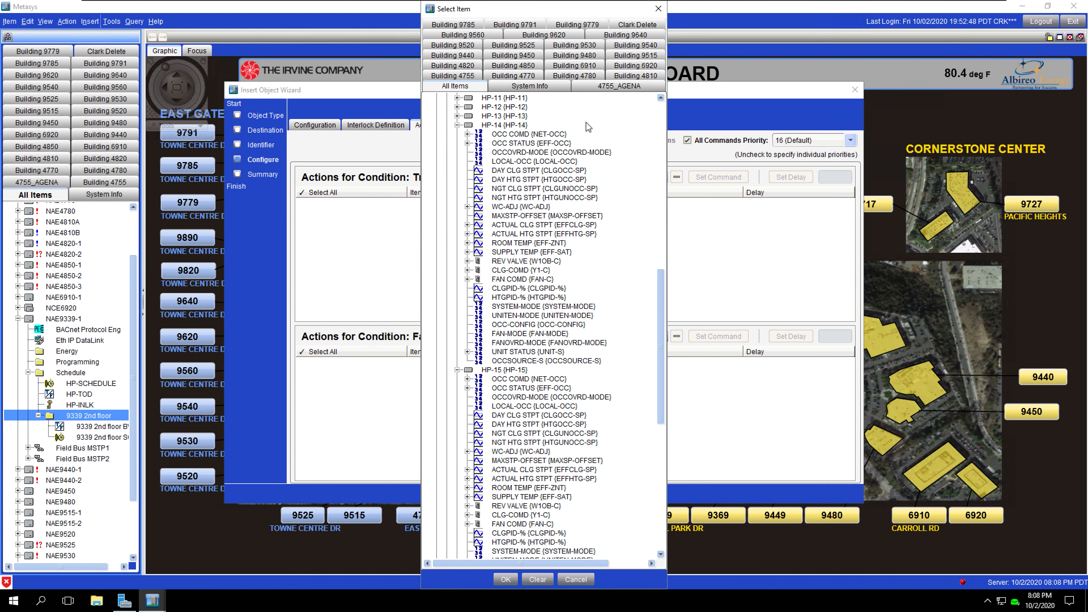
pyautogui.click(457, 116)
pyautogui.scroll(1, 462, 138)
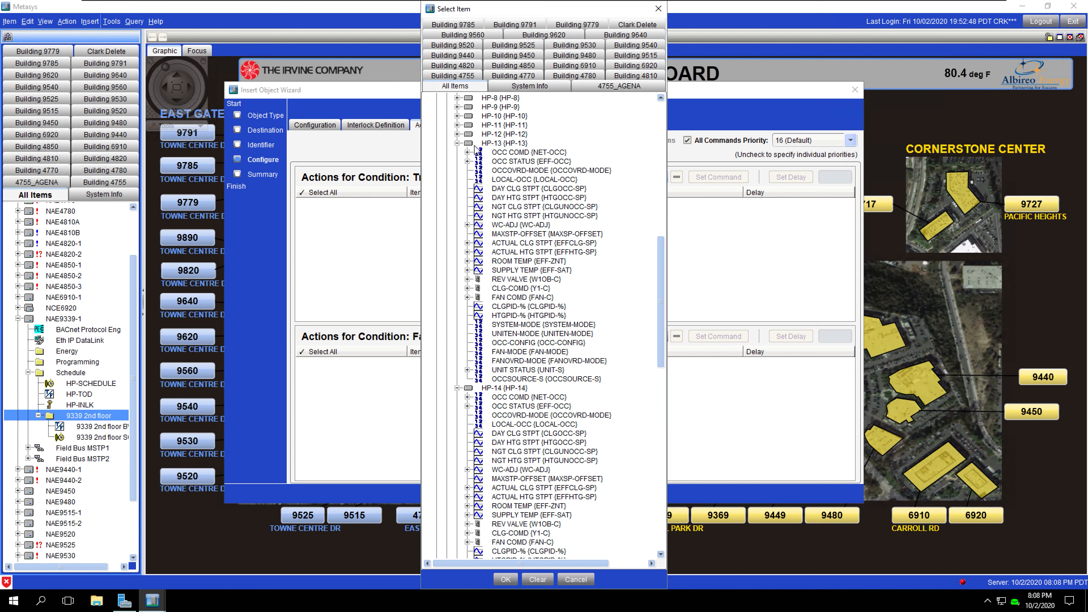
pyautogui.click(457, 133)
pyautogui.click(456, 124)
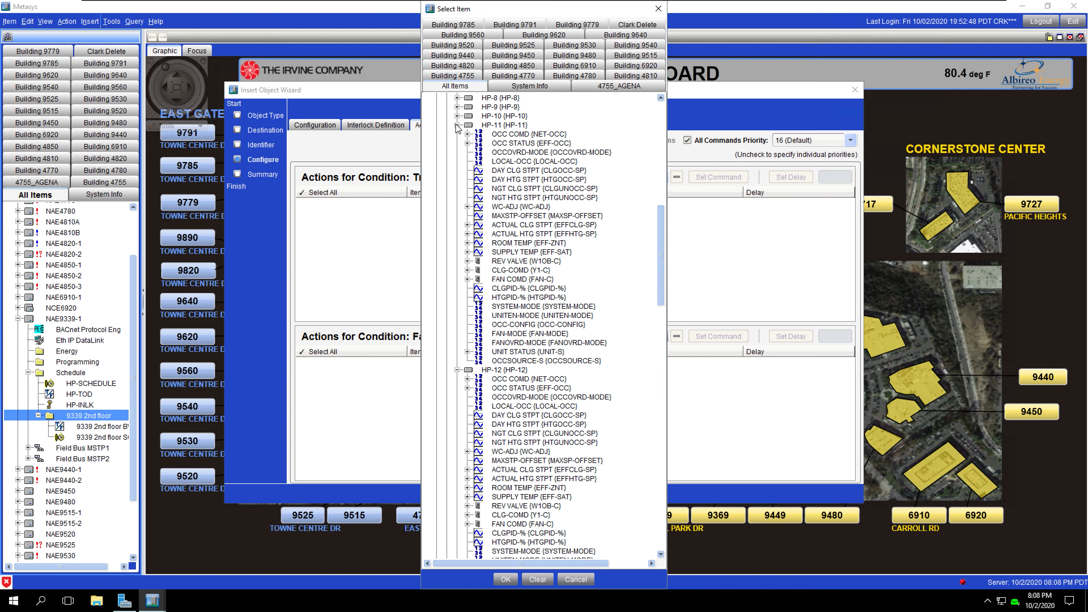
pyautogui.click(457, 116)
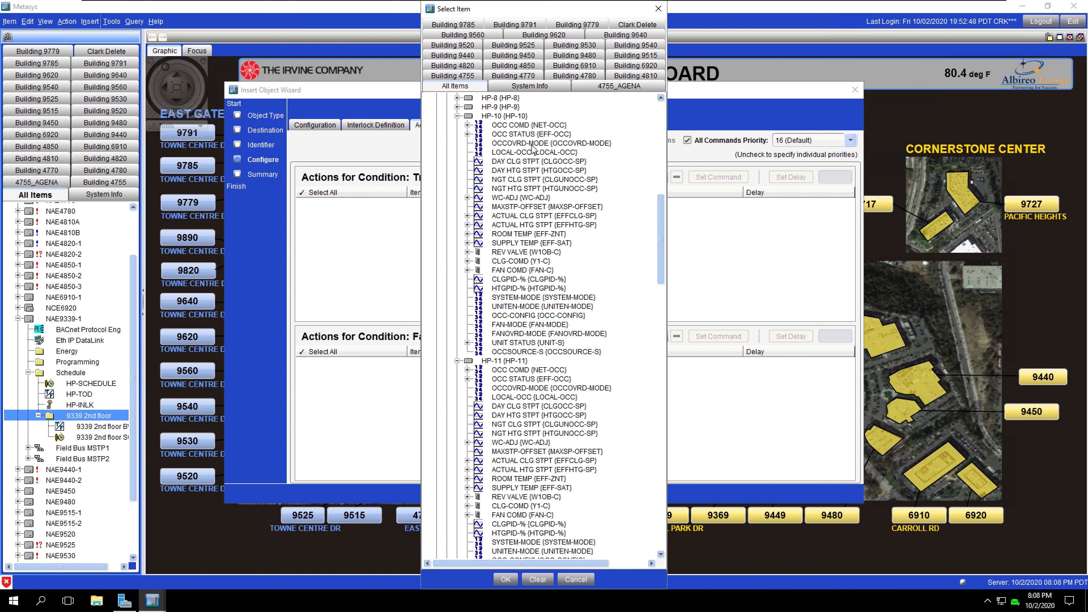
# Select the OCC COMD points of HP-10, HP-11 and HP-12 together.
pyautogui.click(522, 125)
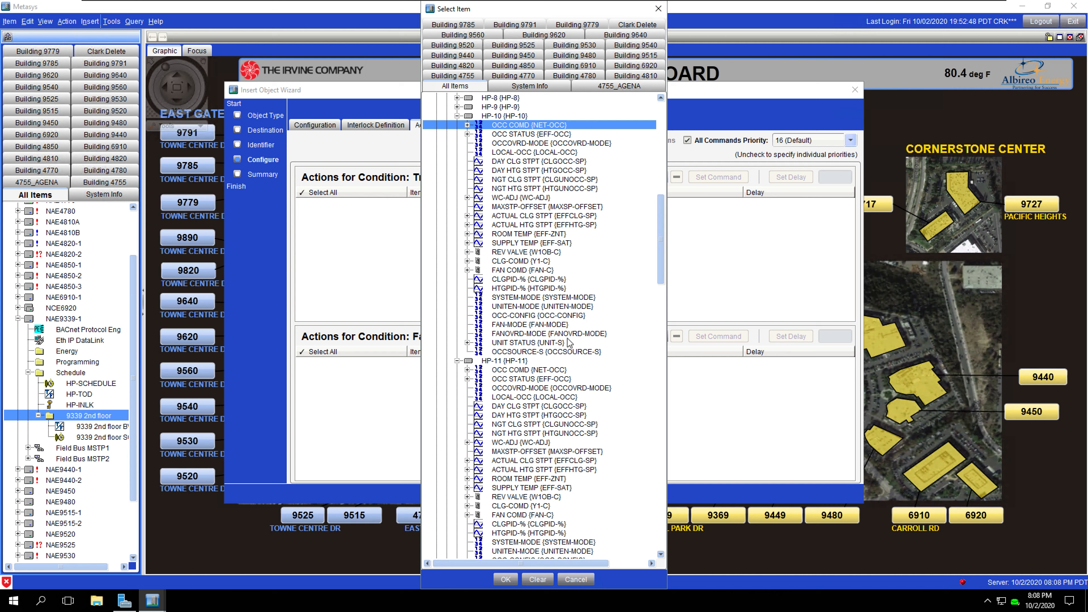
pyautogui.click(512, 371)
pyautogui.scroll(-8, 586, 326)
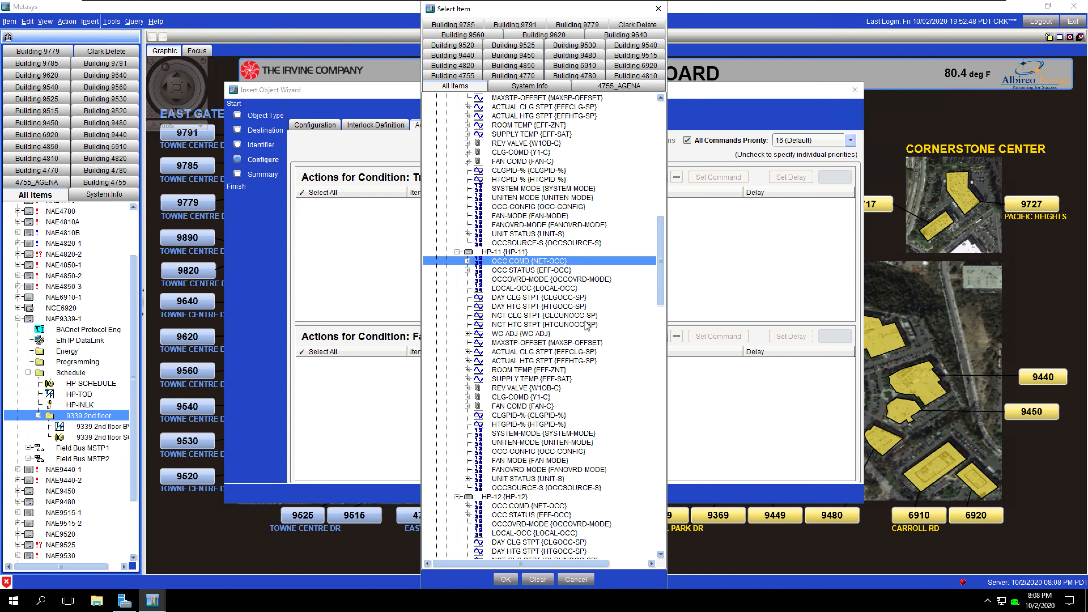
pyautogui.keyDown('ctrl'); pyautogui.click(504, 397); pyautogui.keyUp('ctrl')
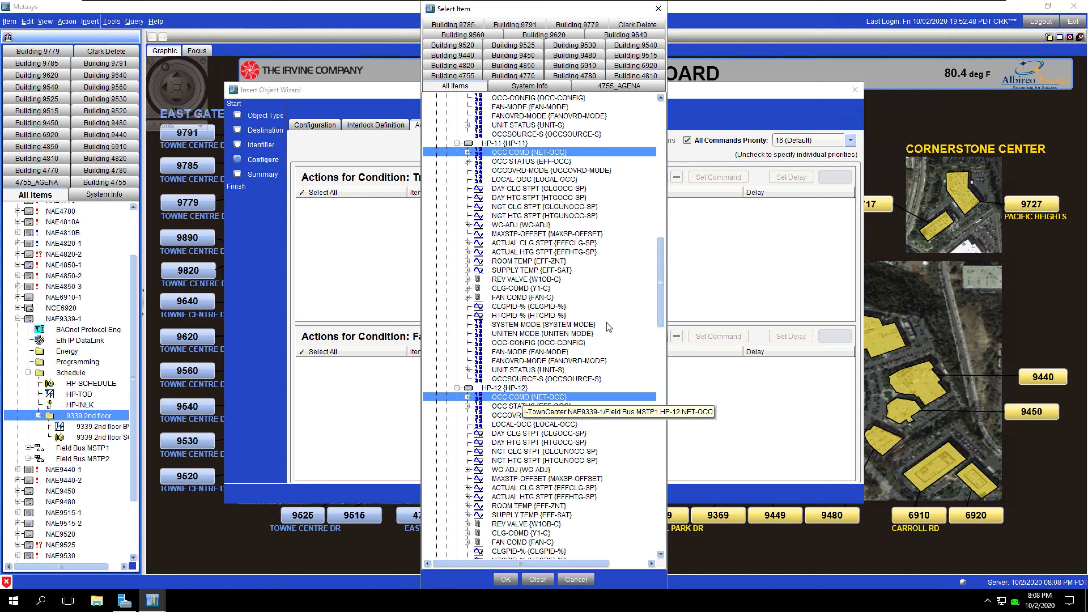
# Extend the selection with OCC COMD of HP-13, HP-14 and HP-15, and add all selected points to the action tables.
pyautogui.scroll(11, 609, 328)
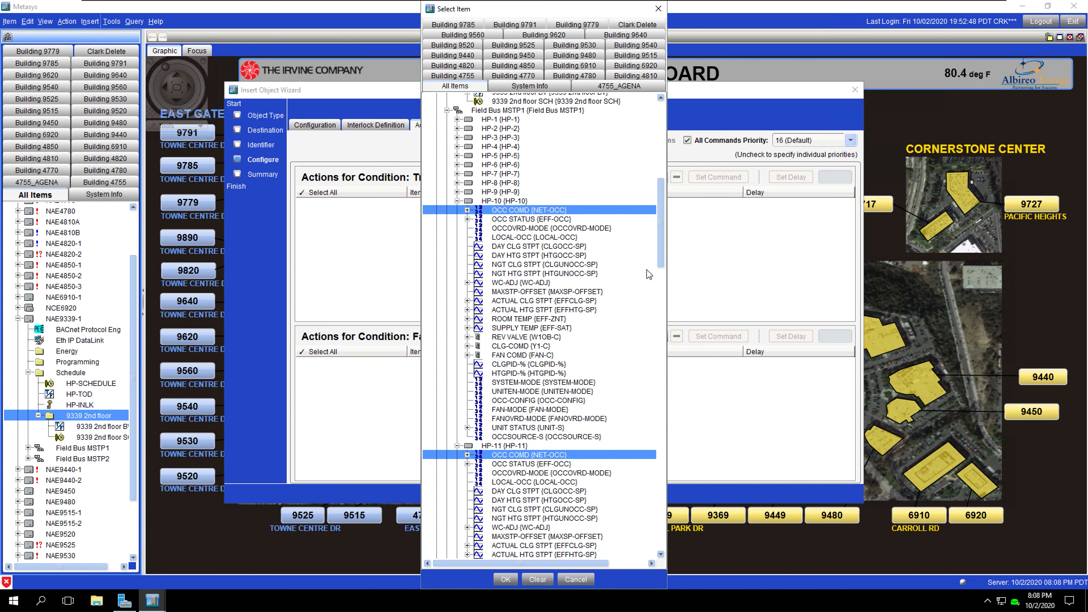
pyautogui.scroll(-1, 622, 319)
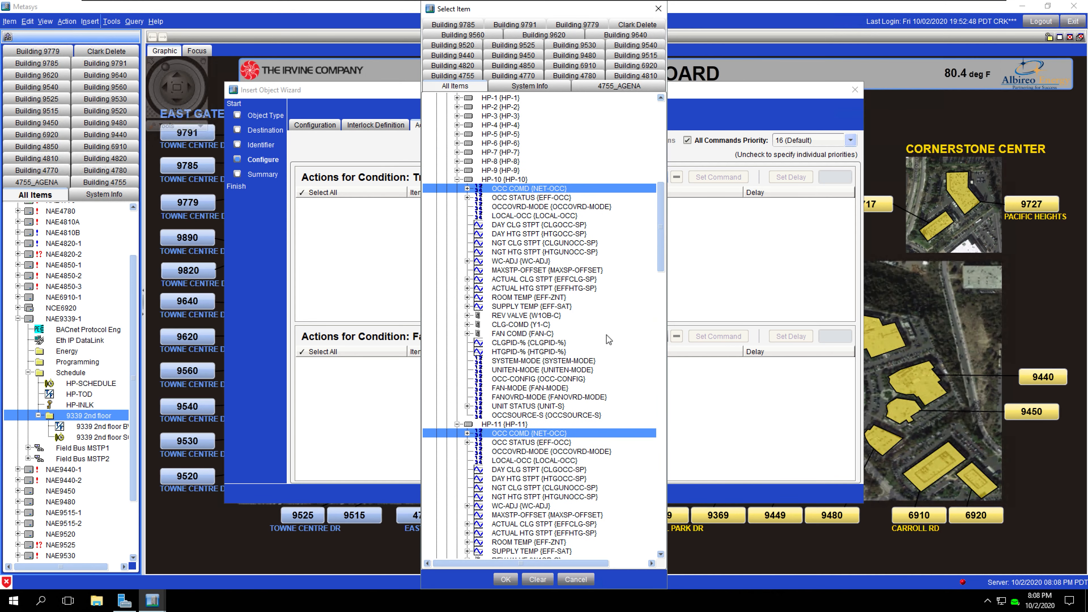
pyautogui.scroll(-4, 605, 339)
pyautogui.scroll(-14, 604, 335)
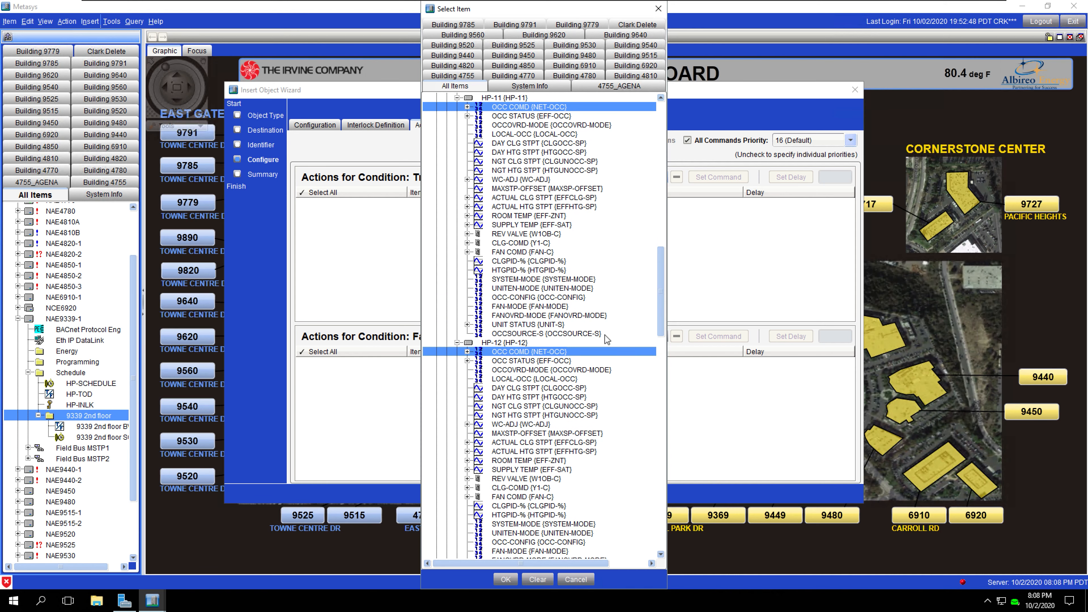
pyautogui.scroll(-1, 604, 335)
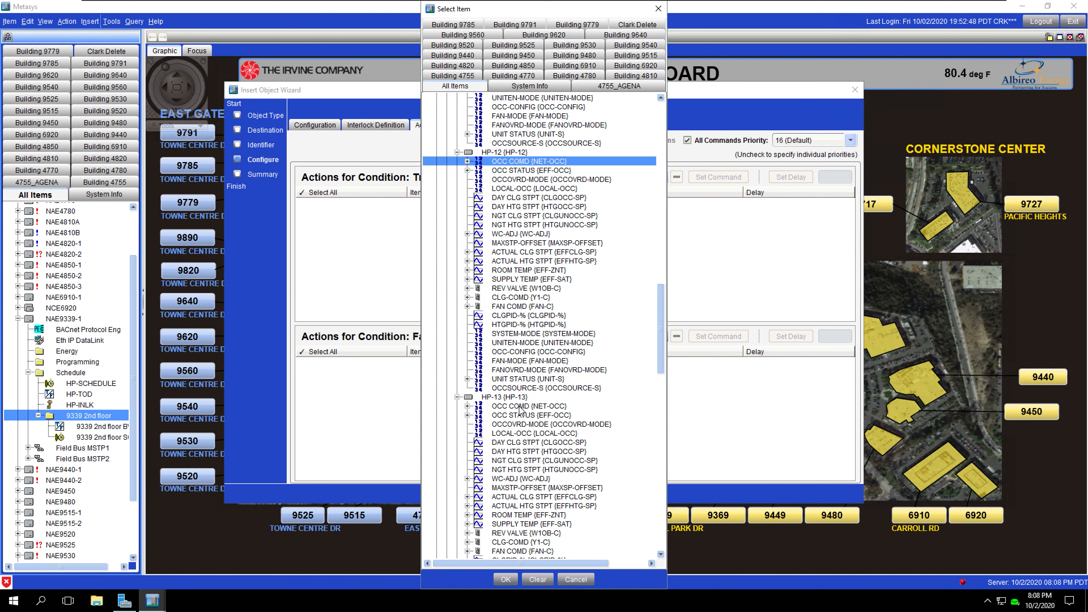
pyautogui.keyDown('ctrl'); pyautogui.click(559, 408); pyautogui.keyUp('ctrl')
pyautogui.scroll(-11, 605, 280)
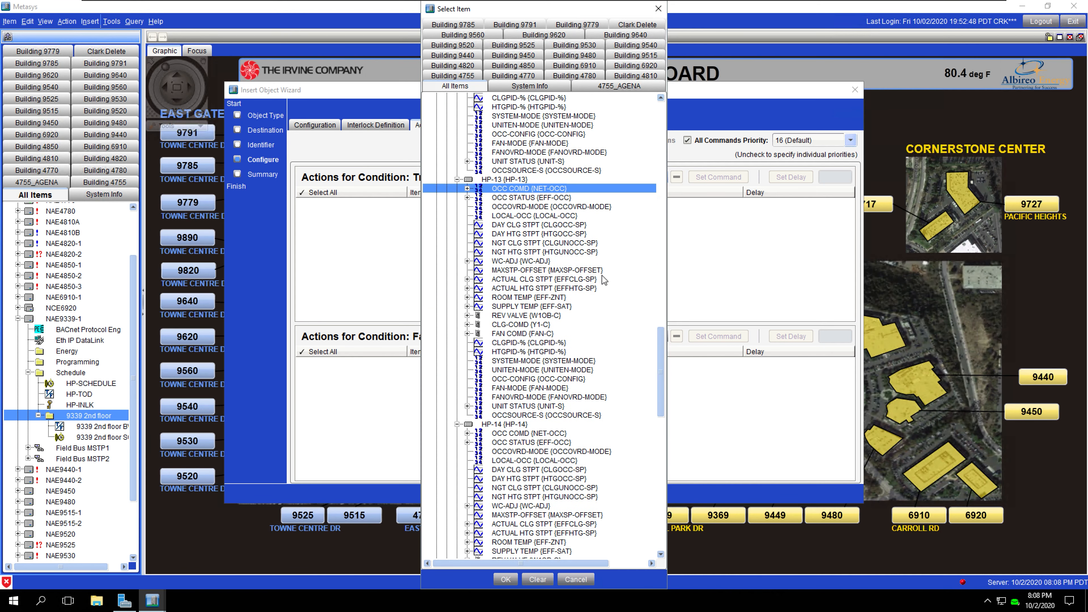
pyautogui.scroll(-1, 605, 281)
pyautogui.keyDown('ctrl'); pyautogui.click(502, 326); pyautogui.keyUp('ctrl')
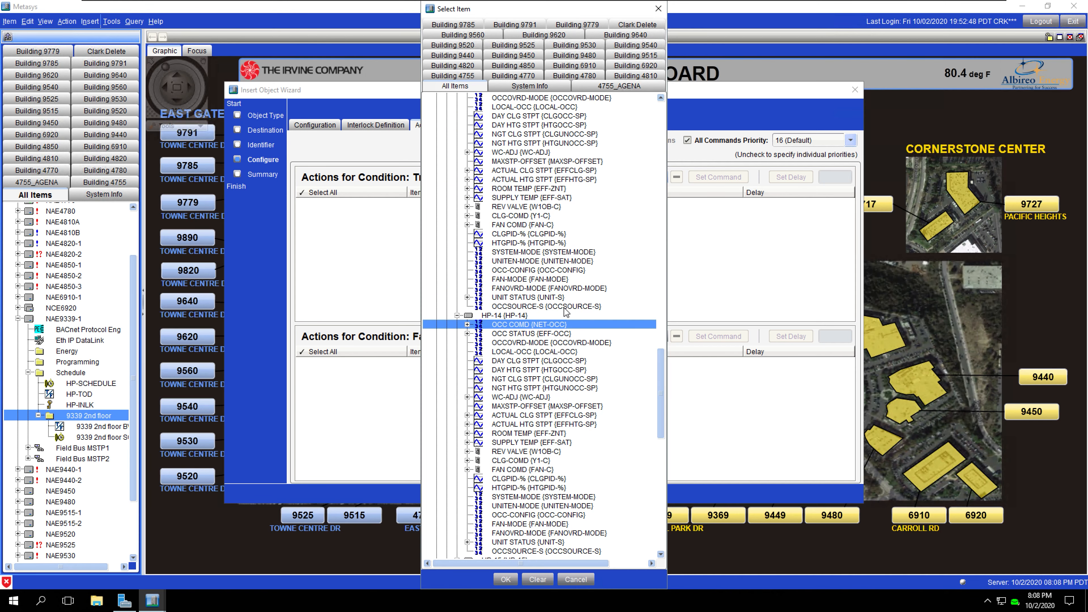
pyautogui.scroll(-4, 565, 309)
pyautogui.scroll(-4, 565, 310)
pyautogui.keyDown('ctrl'); pyautogui.click(500, 353); pyautogui.keyUp('ctrl')
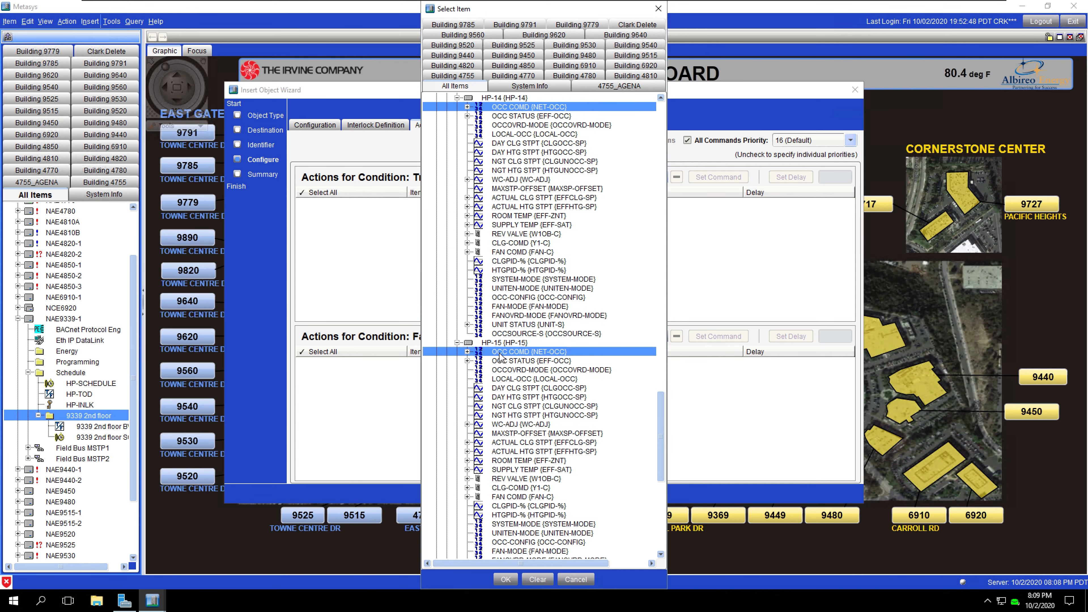
pyautogui.click(502, 579)
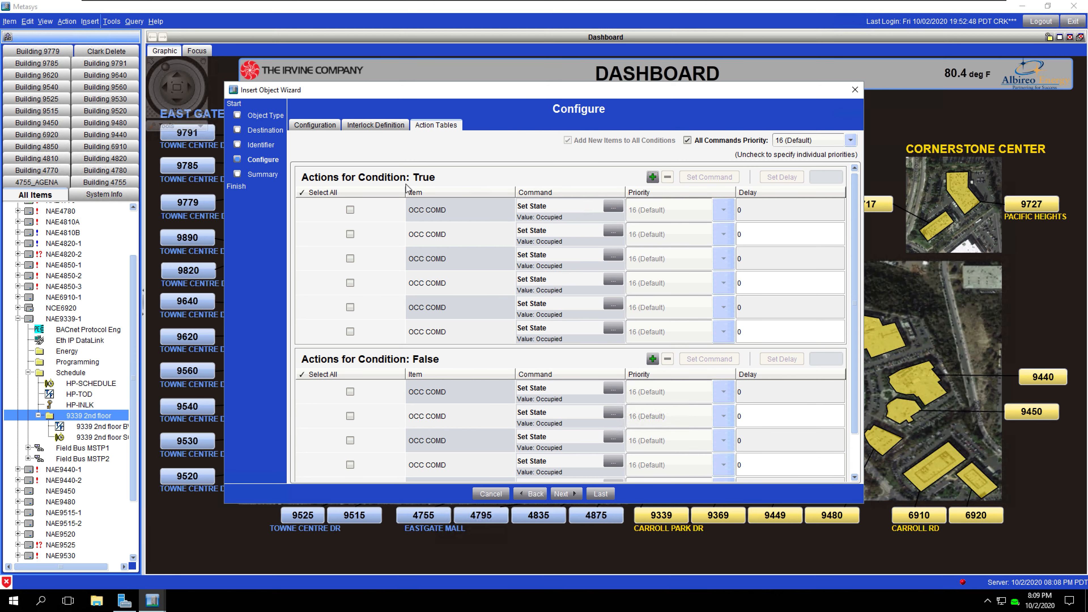
# Check the Set State command of the first True-condition action, keeping its value at Occupied.
pyautogui.click(613, 207)
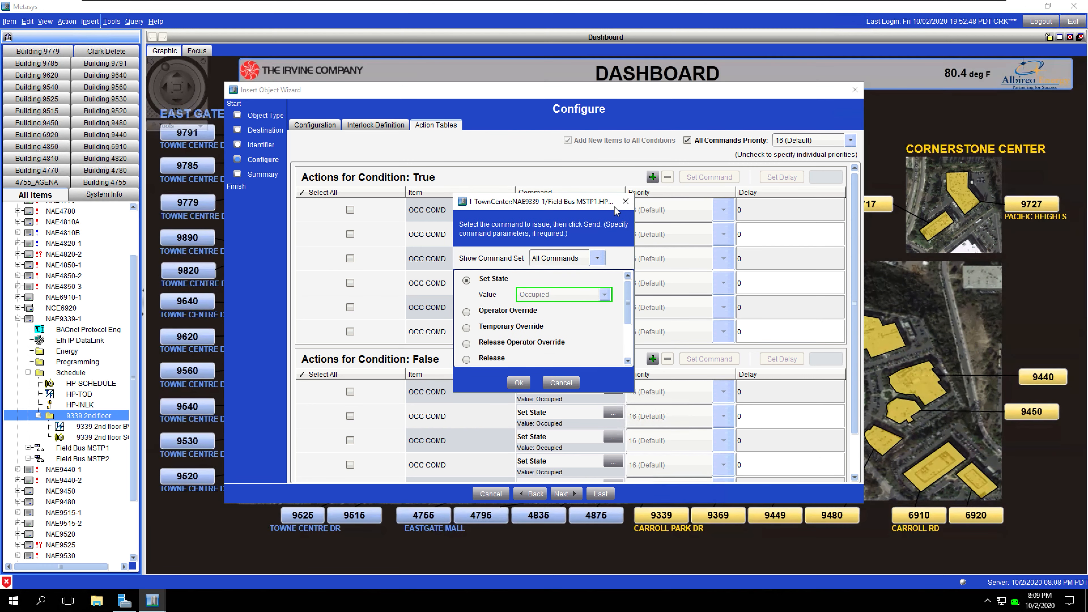
pyautogui.click(556, 294)
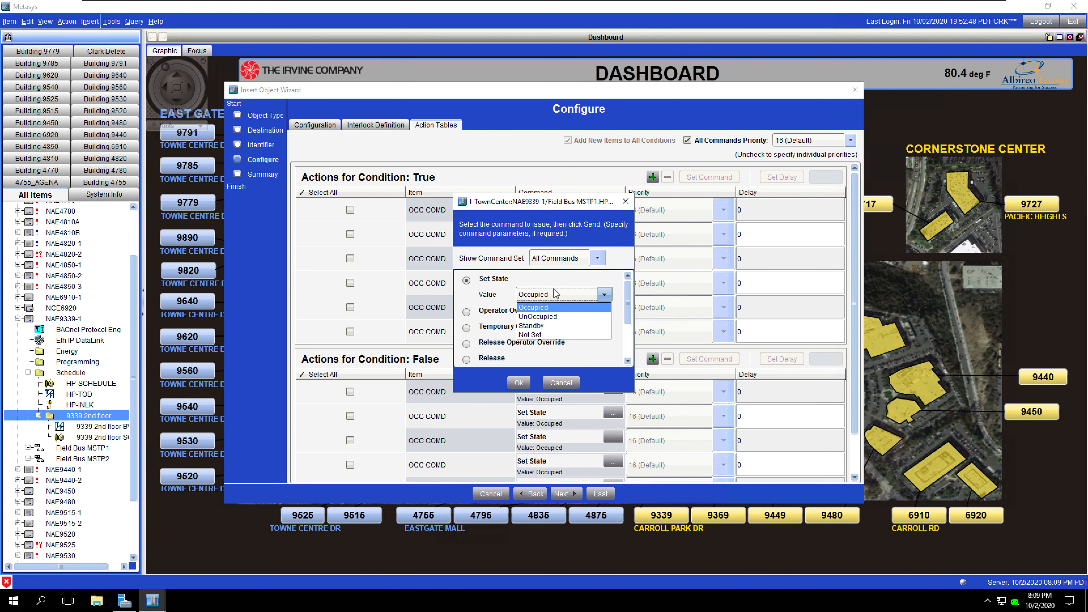
pyautogui.click(541, 313)
pyautogui.click(519, 382)
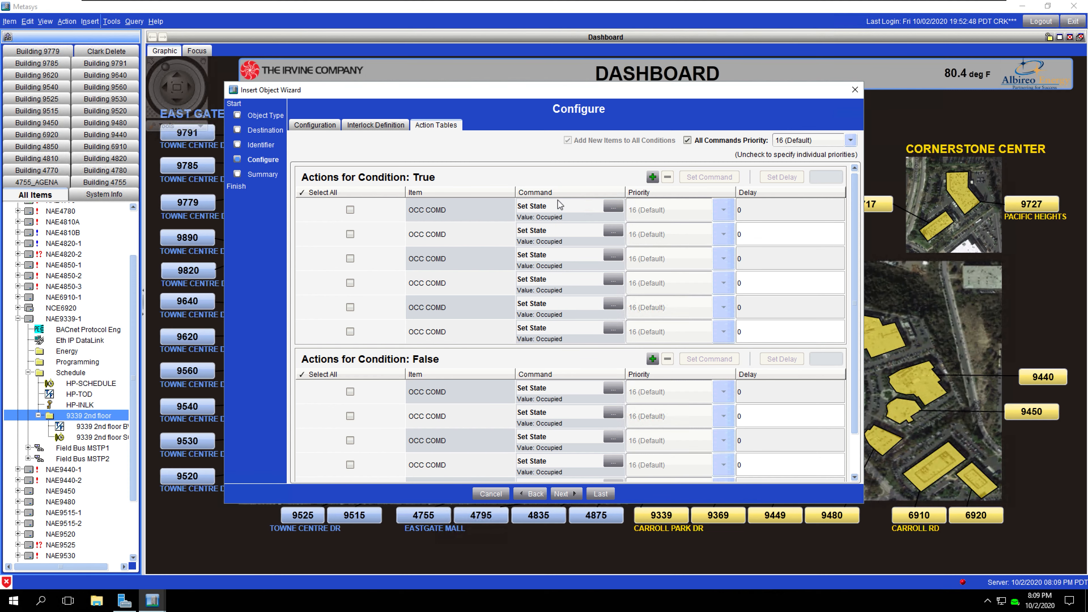
# Set the Set State value of the first two OCC COMD actions for the False condition to UnOccupied individually.
pyautogui.moveTo(856, 229); pyautogui.dragTo(843, 355)
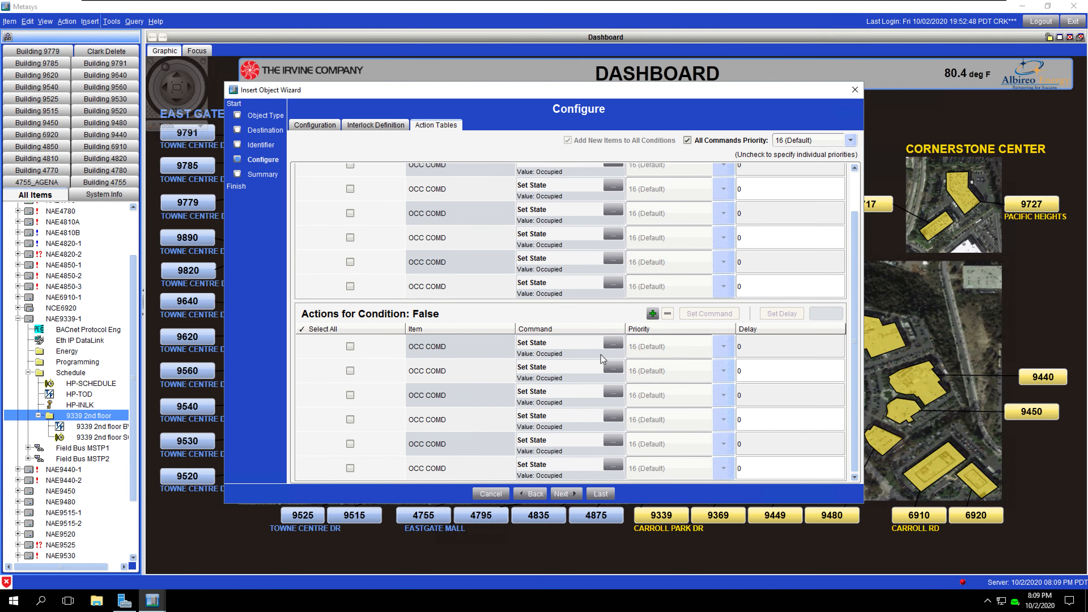
pyautogui.click(611, 343)
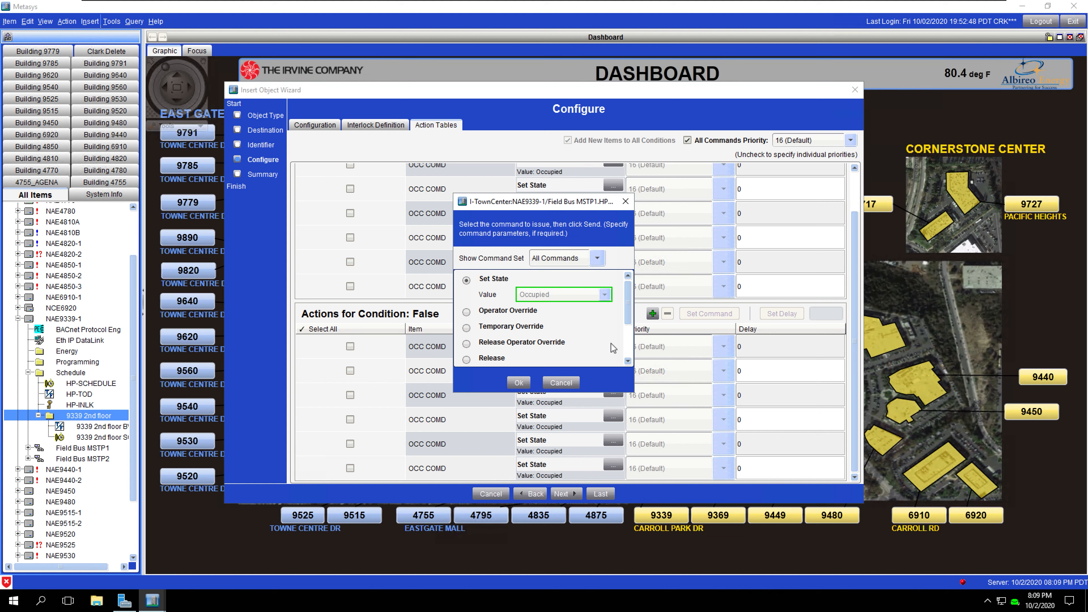
pyautogui.click(570, 299)
pyautogui.click(596, 316)
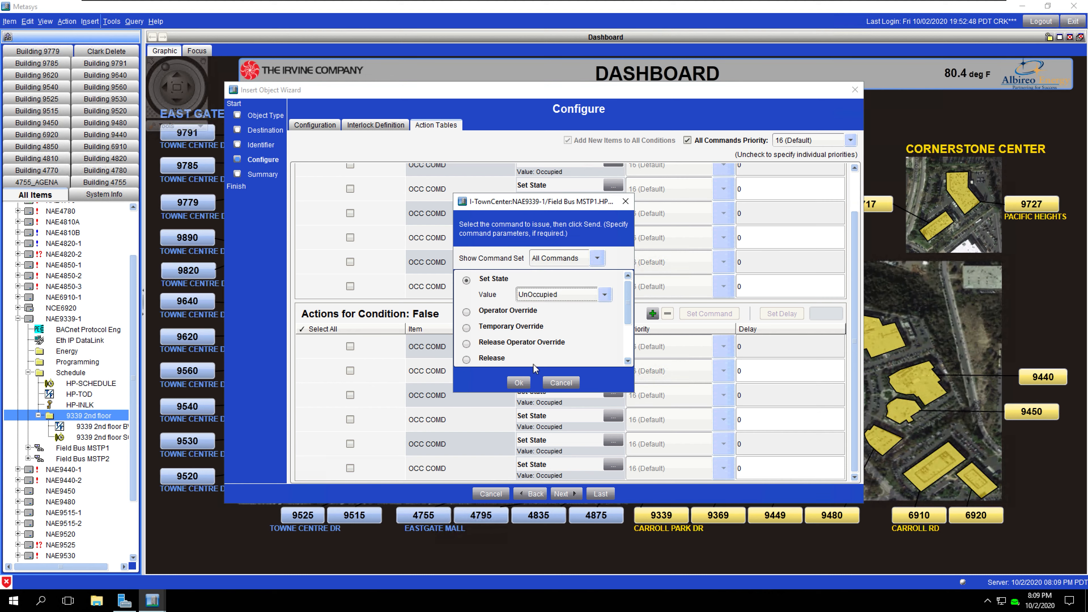
pyautogui.click(518, 382)
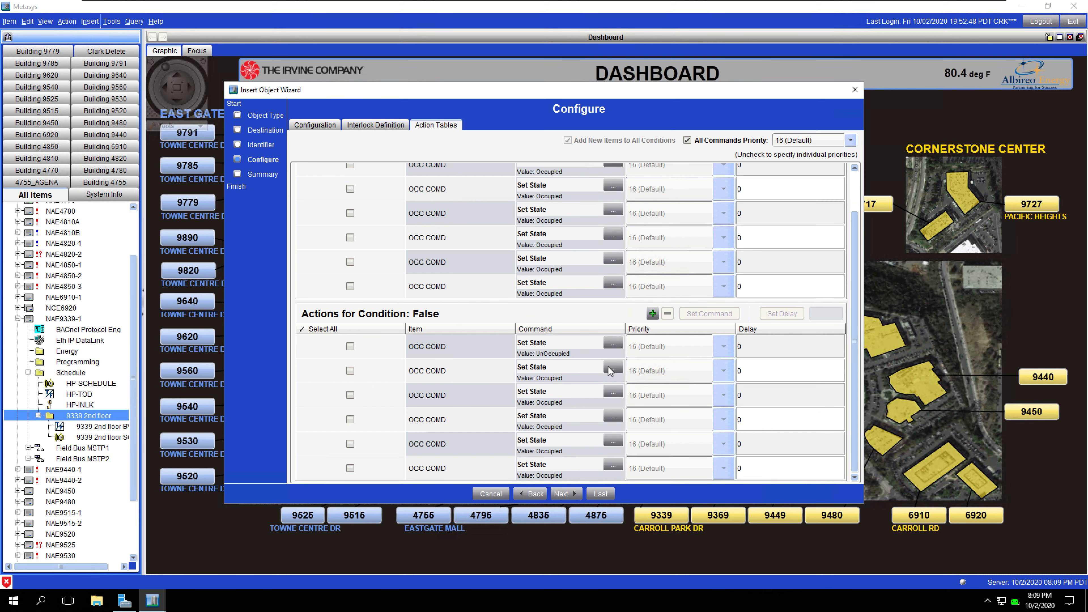
pyautogui.click(612, 367)
pyautogui.click(538, 299)
pyautogui.click(546, 316)
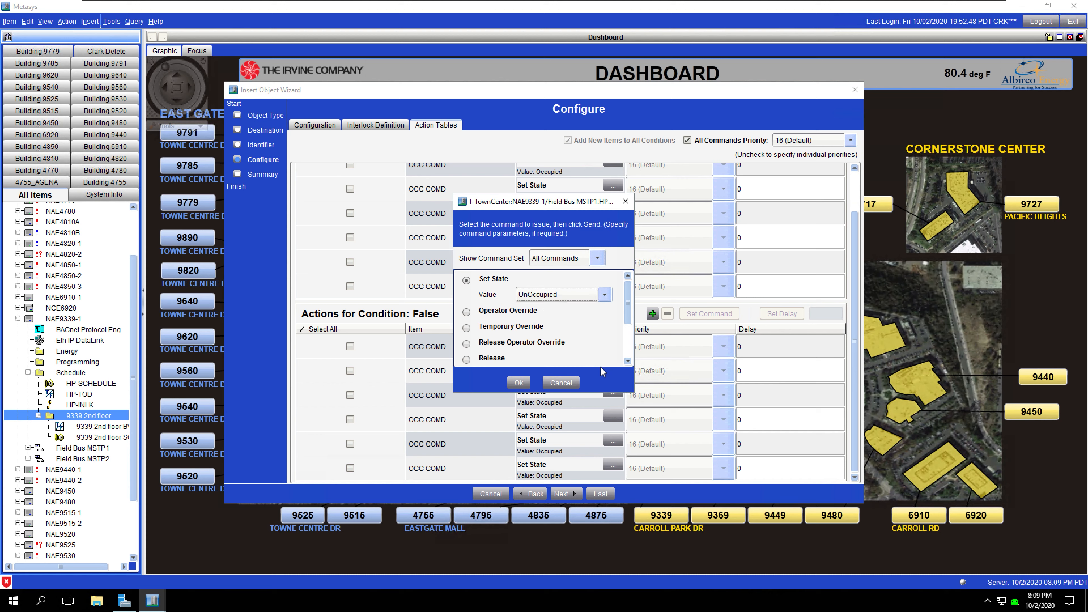
pyautogui.click(518, 382)
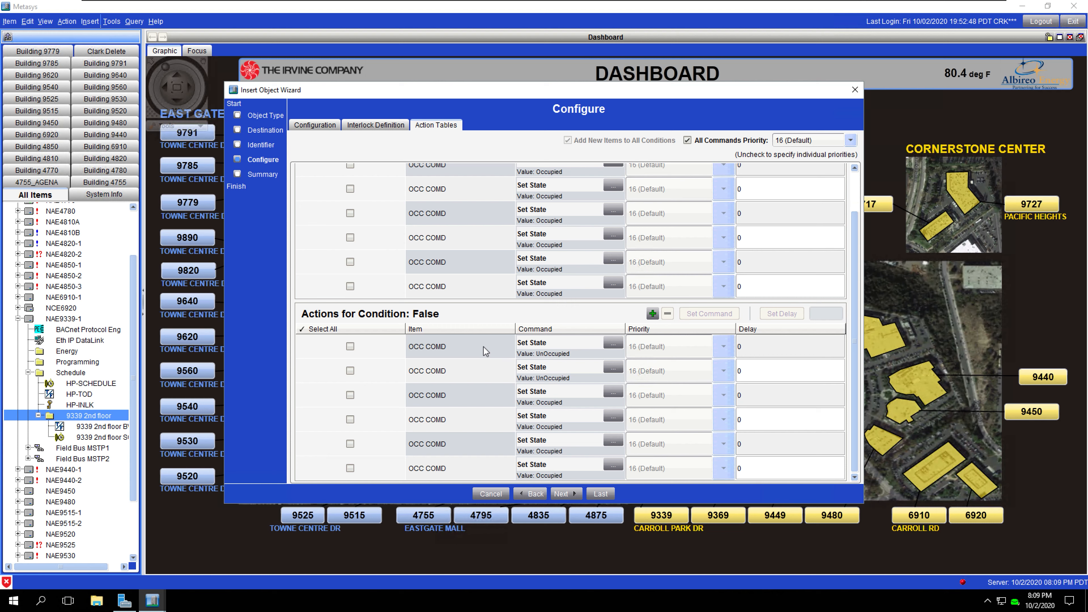
# Select all the False-condition actions and set their command together to Set State with the value UnOccupied.
pyautogui.click(339, 330)
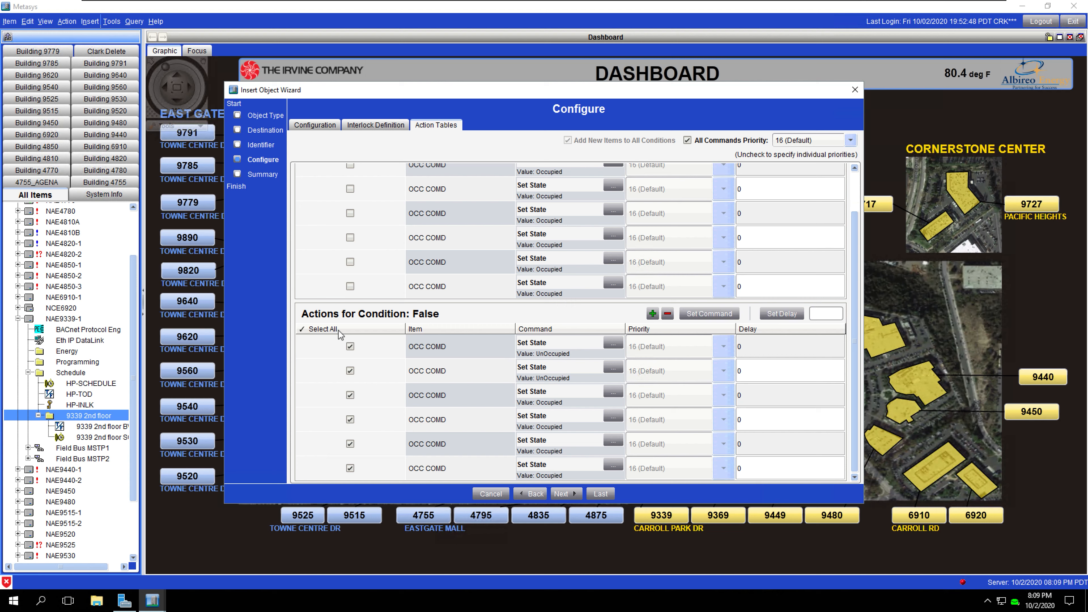
pyautogui.click(708, 315)
pyautogui.click(554, 295)
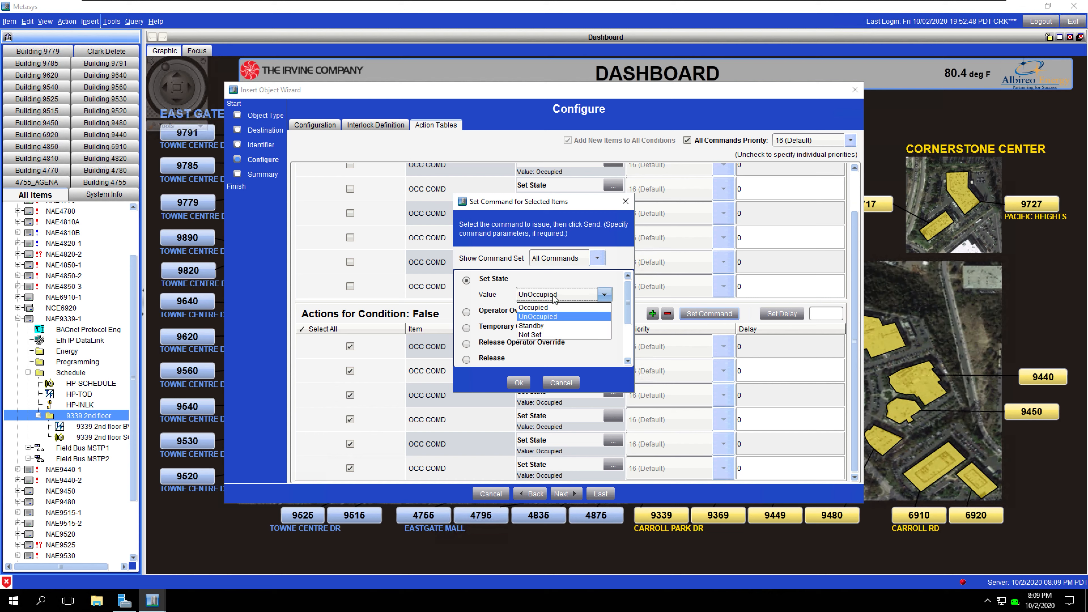
pyautogui.click(553, 317)
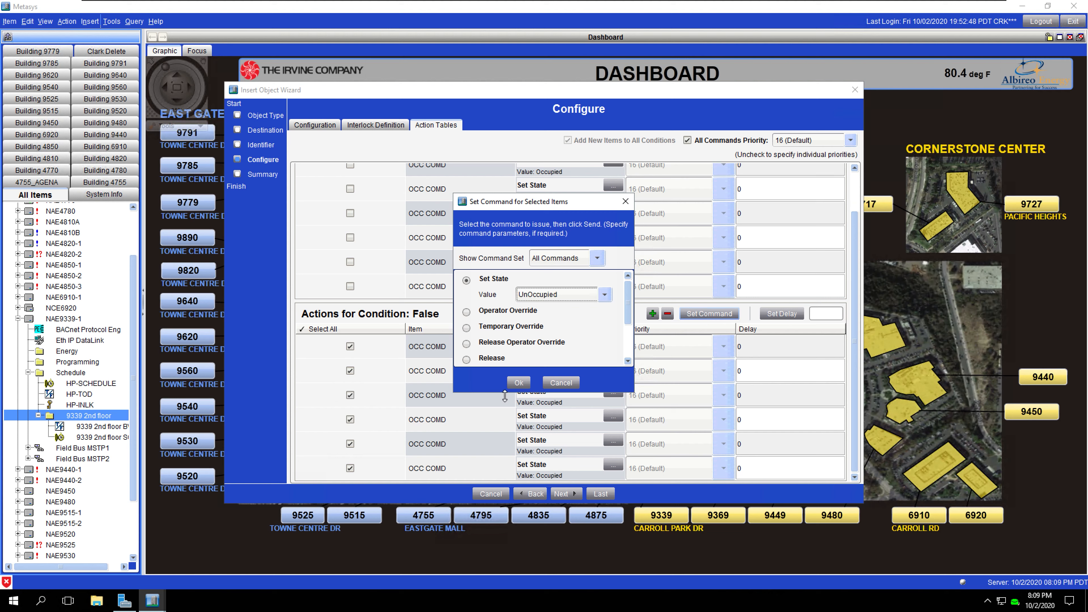
pyautogui.click(519, 383)
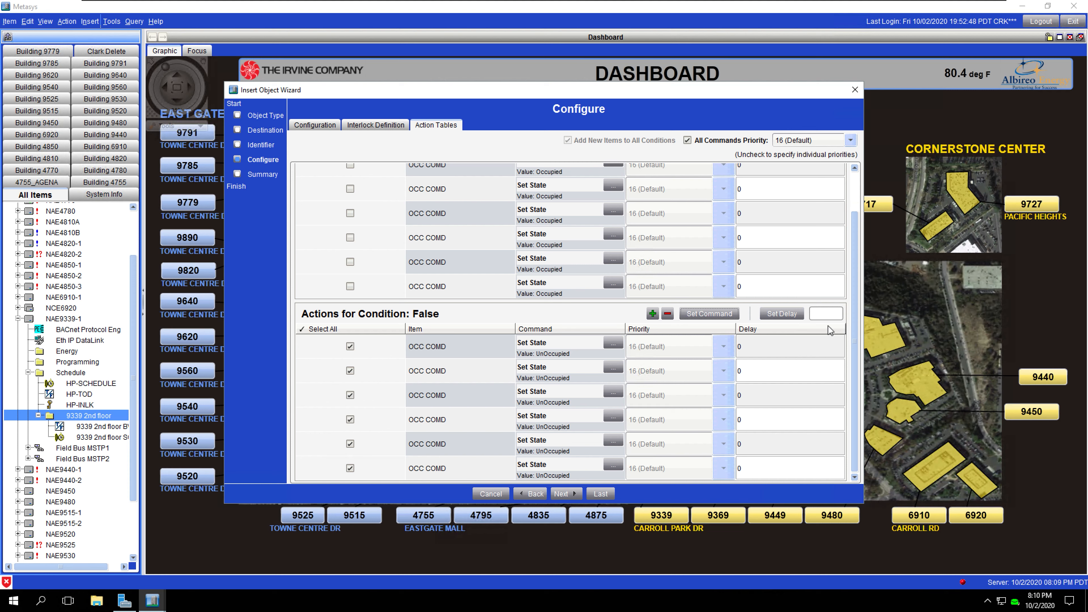
# Set the delays of the second and third True-condition actions to 10 and 20.
pyautogui.moveTo(852, 333); pyautogui.dragTo(853, 237)
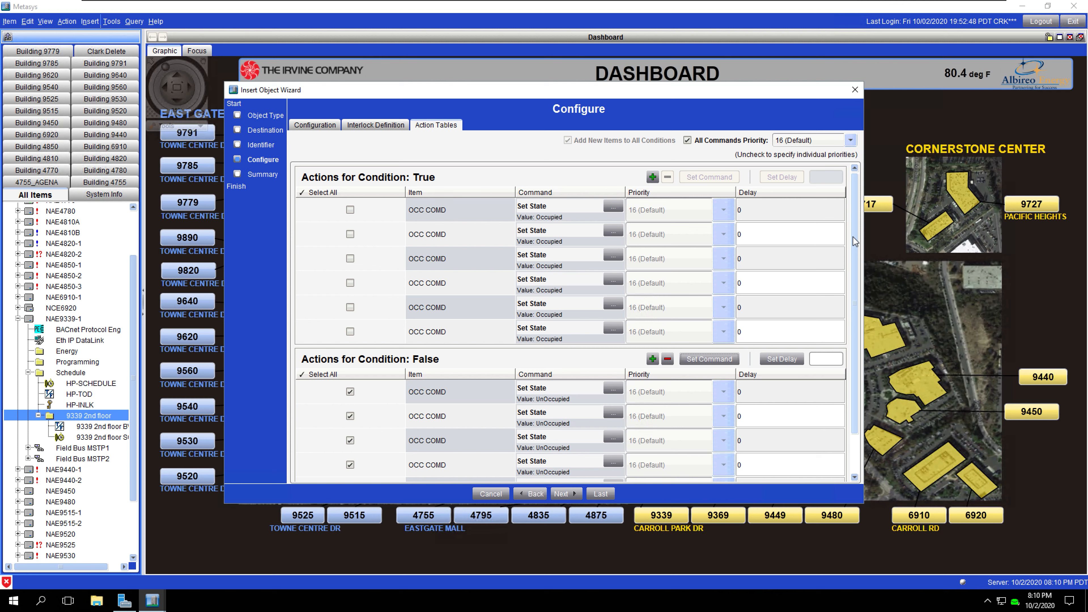
pyautogui.click(786, 237)
pyautogui.write('0')
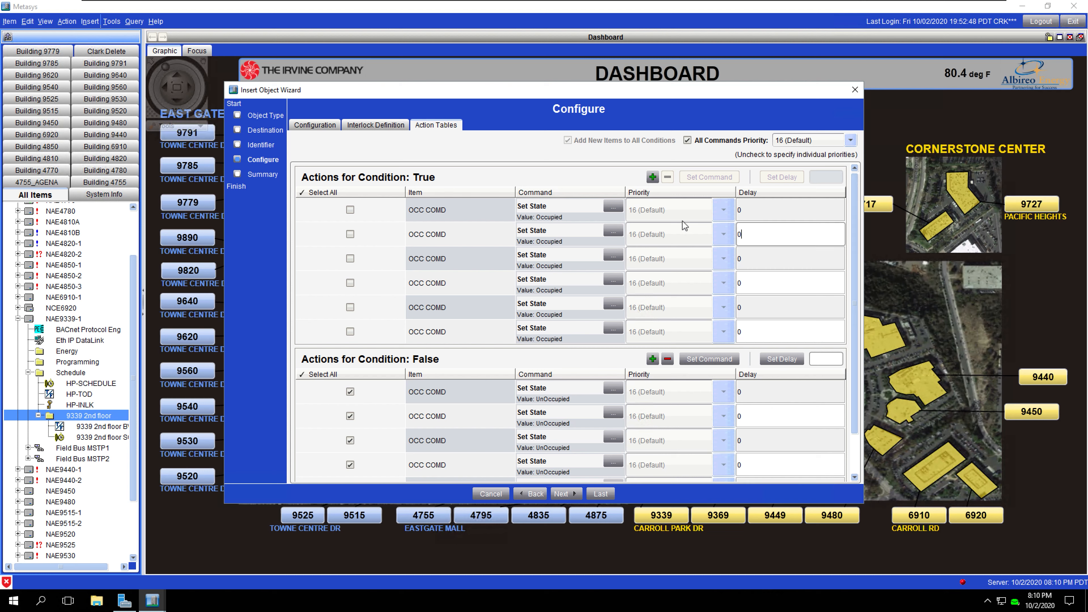
pyautogui.press('Num_Lock')
pyautogui.write('10')
pyautogui.click(762, 264)
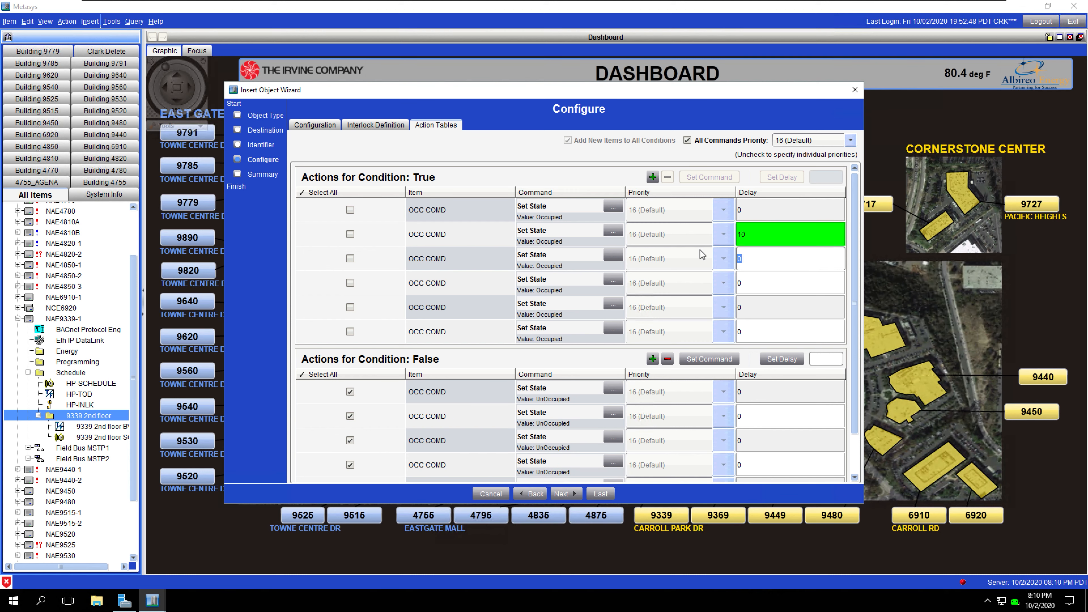
pyautogui.press('BackSpace')
pyautogui.write('20')
# Set the delays of the fourth, fifth and sixth True-condition actions to 30, 40 and 50.
pyautogui.click(749, 292)
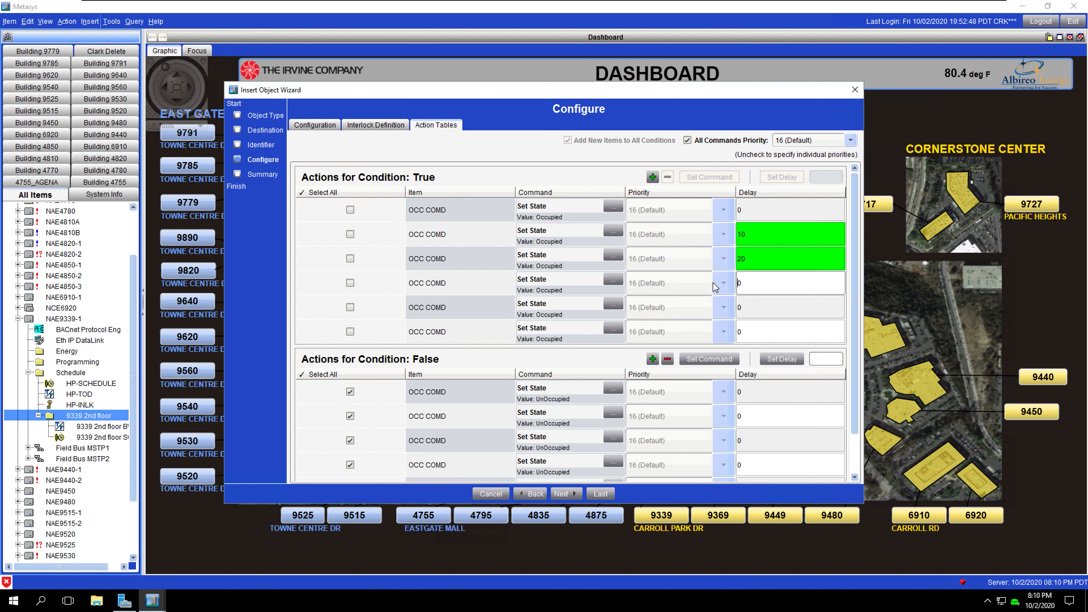
pyautogui.moveTo(746, 284); pyautogui.dragTo(732, 280)
pyautogui.write('30')
pyautogui.press('Return')
pyautogui.write('40')
pyautogui.press('Return')
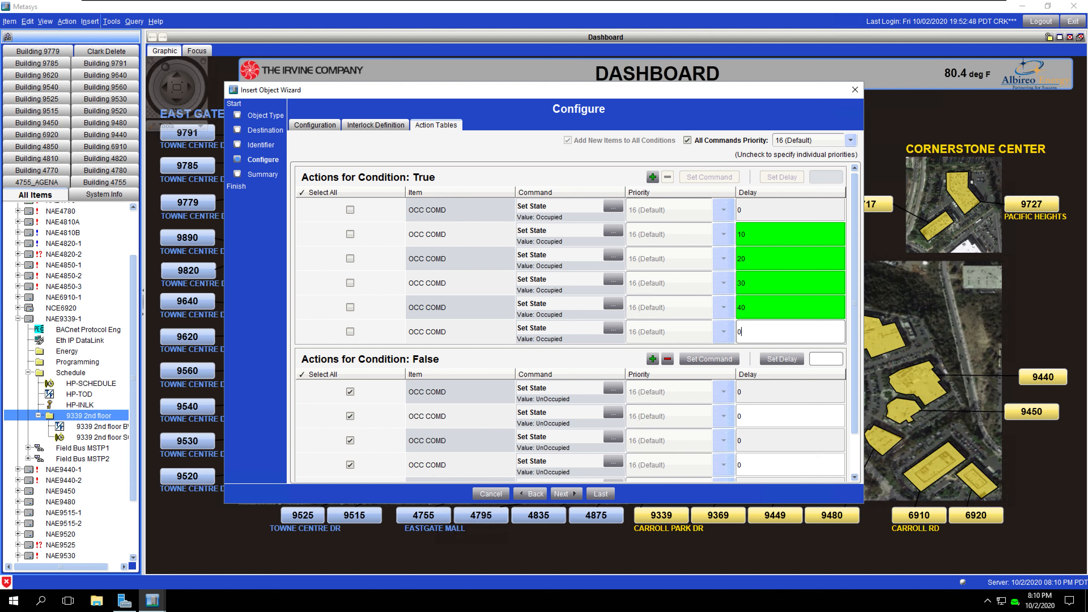
pyautogui.write('50')
pyautogui.press('Return')
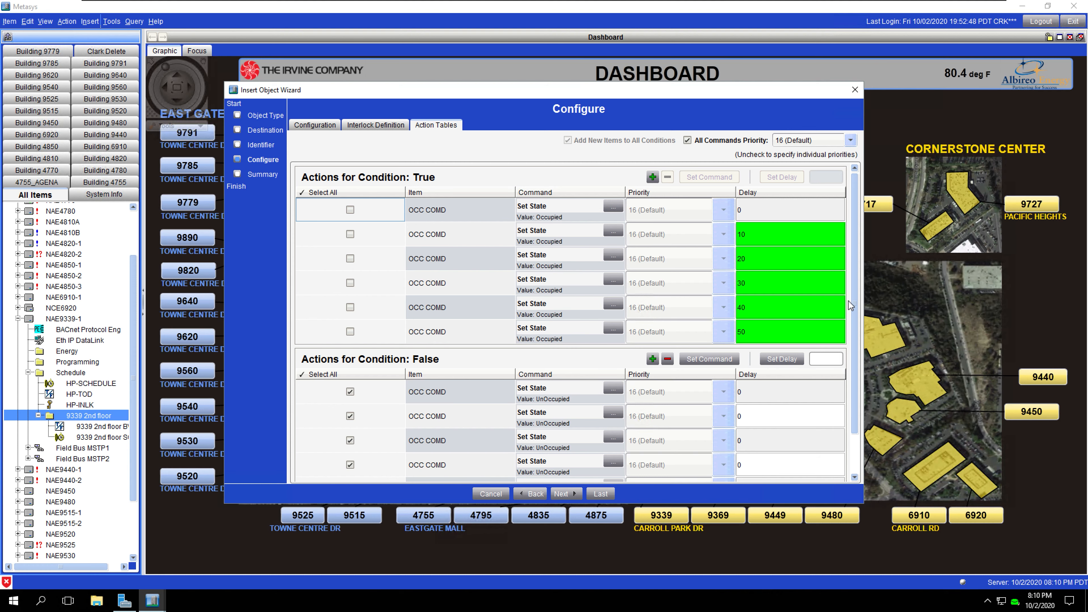
# Review both action tables and finish creating the 9339 2nd floor INLK interlock.
pyautogui.moveTo(854, 298); pyautogui.dragTo(855, 383)
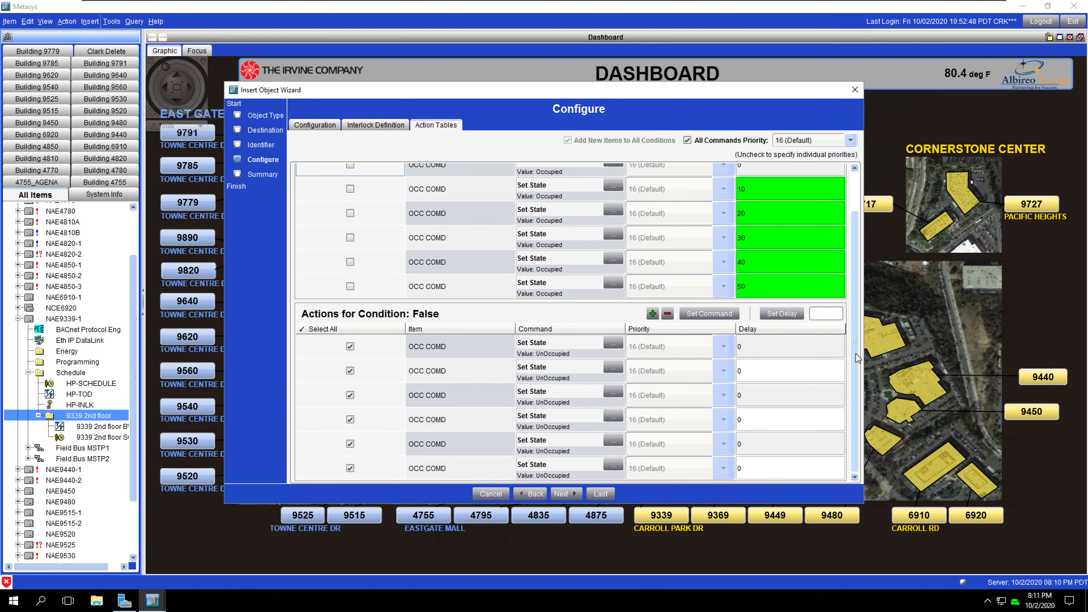
pyautogui.scroll(3, 856, 354)
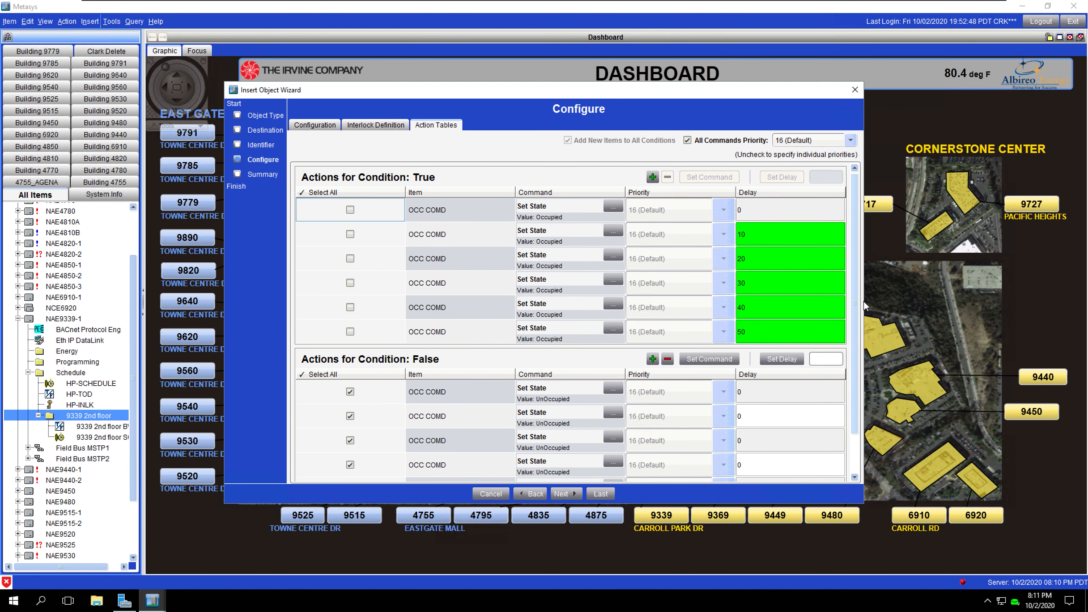
pyautogui.click(561, 494)
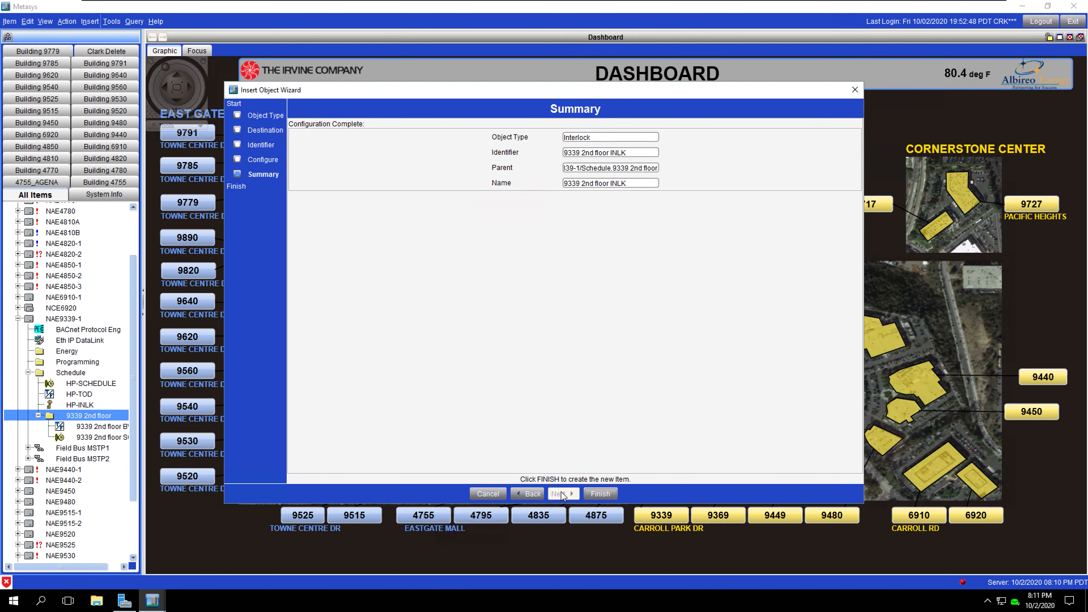
pyautogui.click(600, 494)
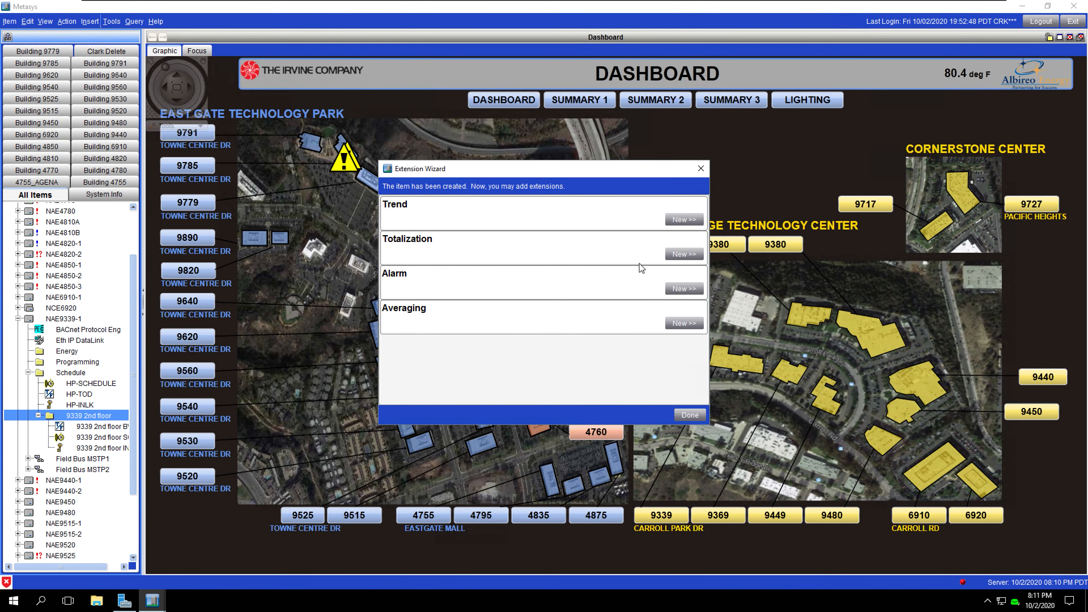
# Add a Present Value trend extension to the interlock with a buffer size of 20 and a sample interval of 0 seconds.
pyautogui.click(683, 219)
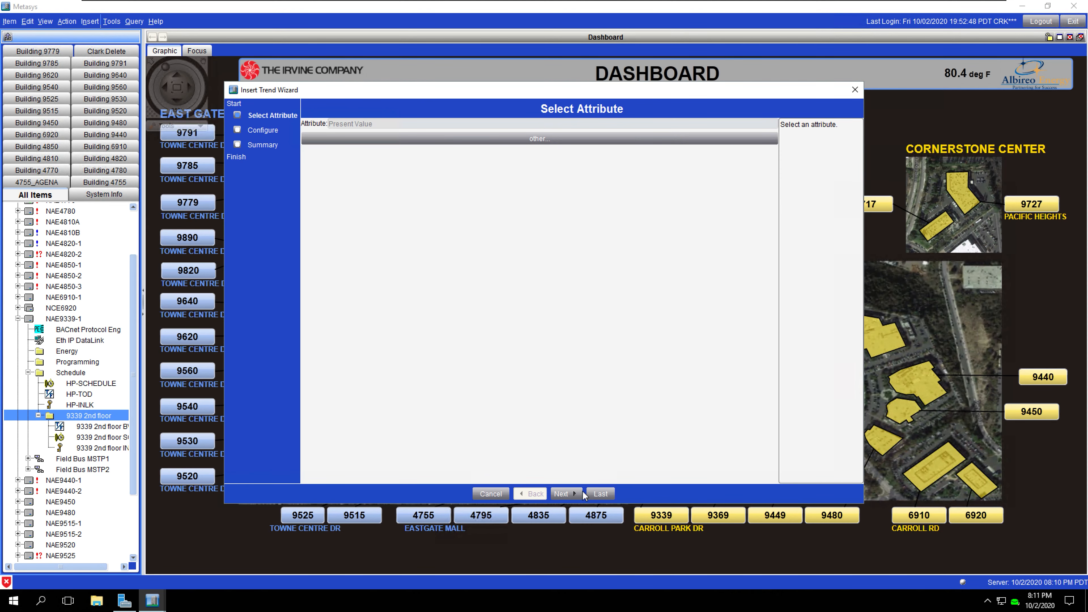
pyautogui.click(560, 493)
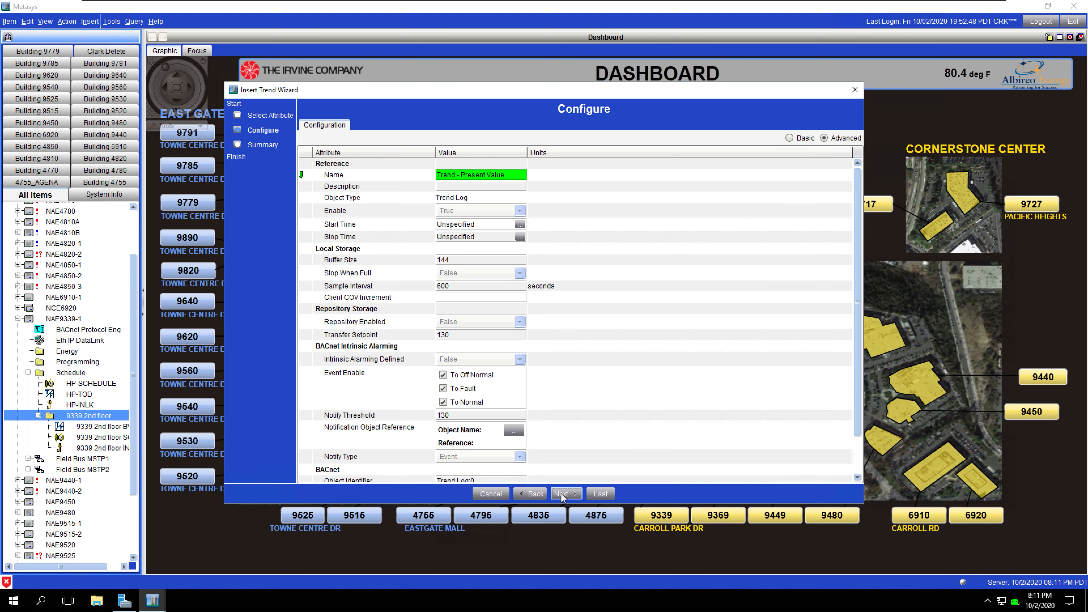
pyautogui.click(459, 260)
pyautogui.press('BackSpace')
pyautogui.press('BackSpace')
pyautogui.press('BackSpace')
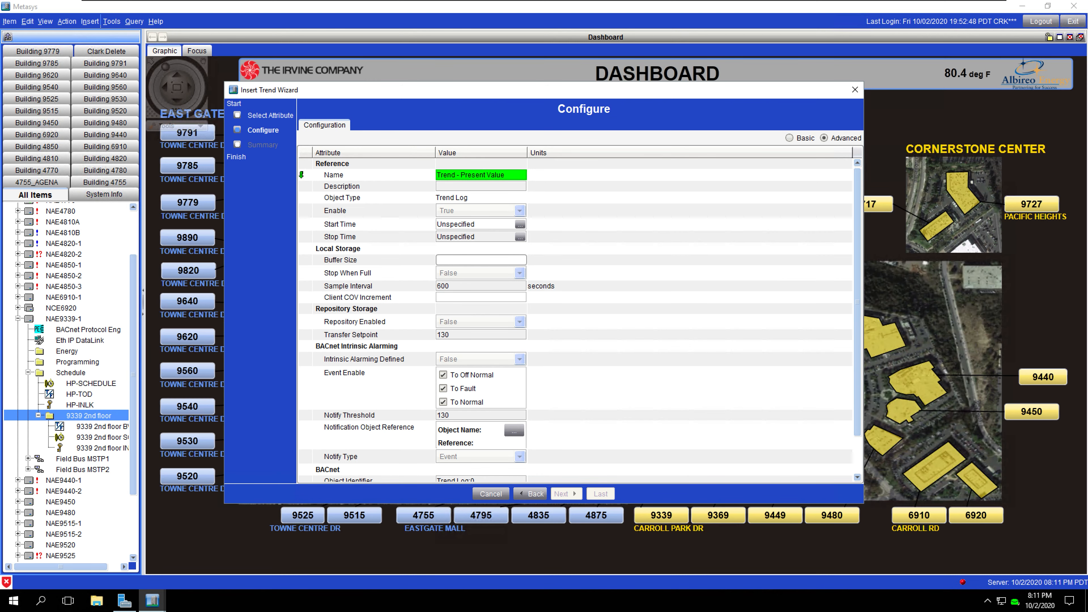
pyautogui.write('20')
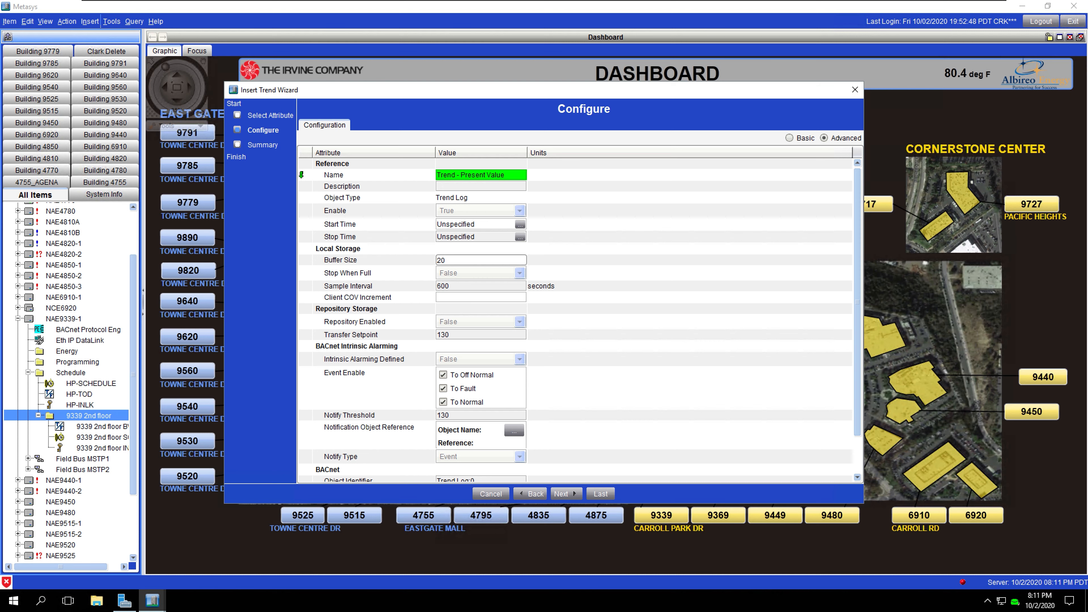
pyautogui.click(456, 286)
pyautogui.press('BackSpace')
pyautogui.press('BackSpace')
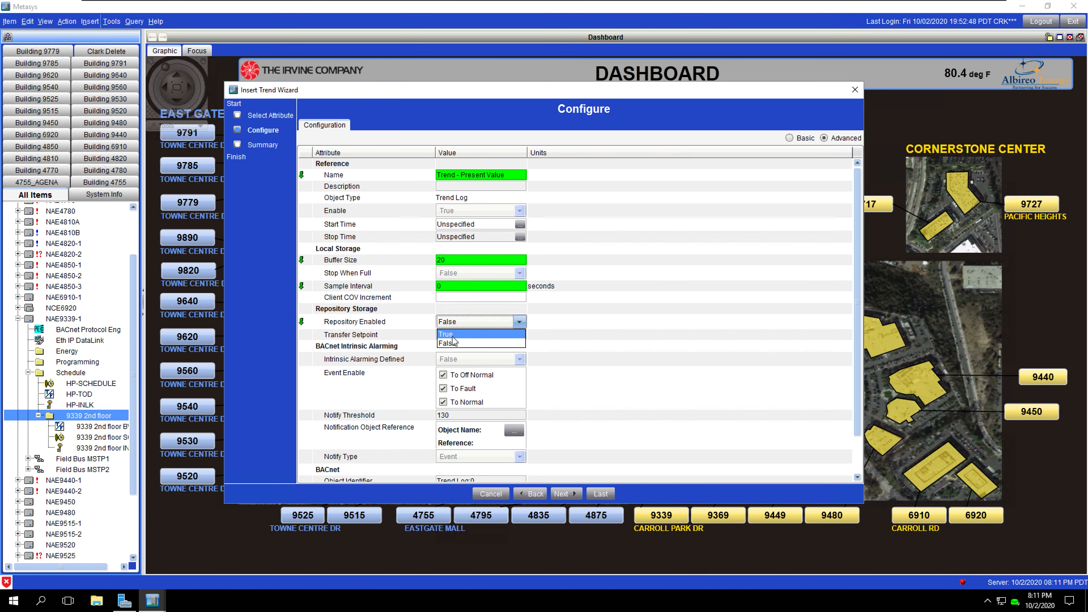
# Set the trend's Repository Enabled to True and its transfer setpoint to 10.
pyautogui.click(459, 334)
pyautogui.click(460, 335)
pyautogui.write('13')
pyautogui.press('BackSpace')
pyautogui.write('0')
pyautogui.press('Tab')
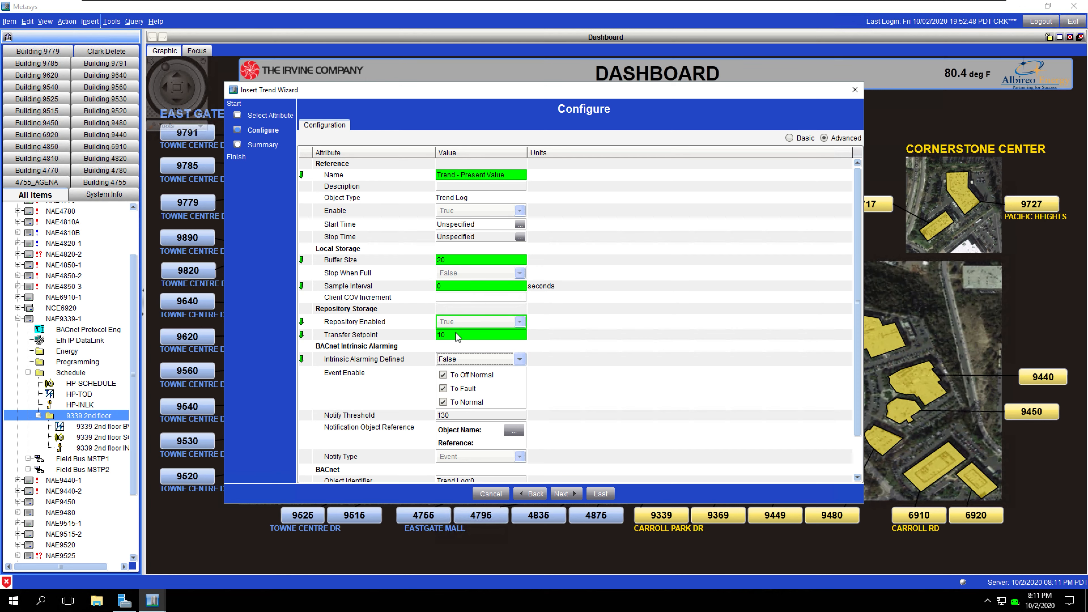
# Finish creating the Present Value trend and close the Extension Wizard.
pyautogui.click(600, 493)
pyautogui.click(596, 495)
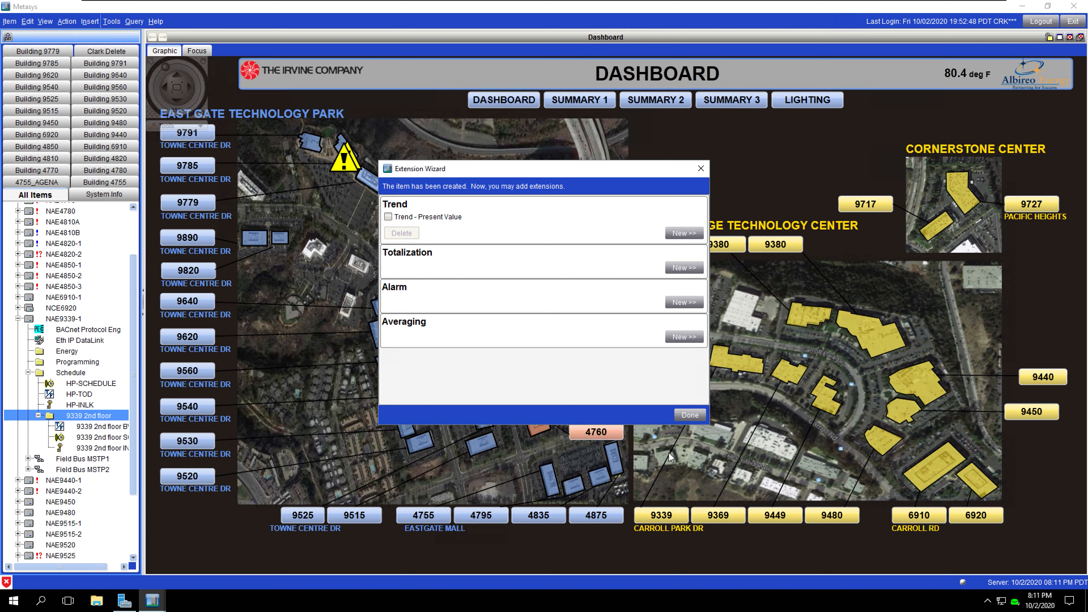
pyautogui.click(689, 415)
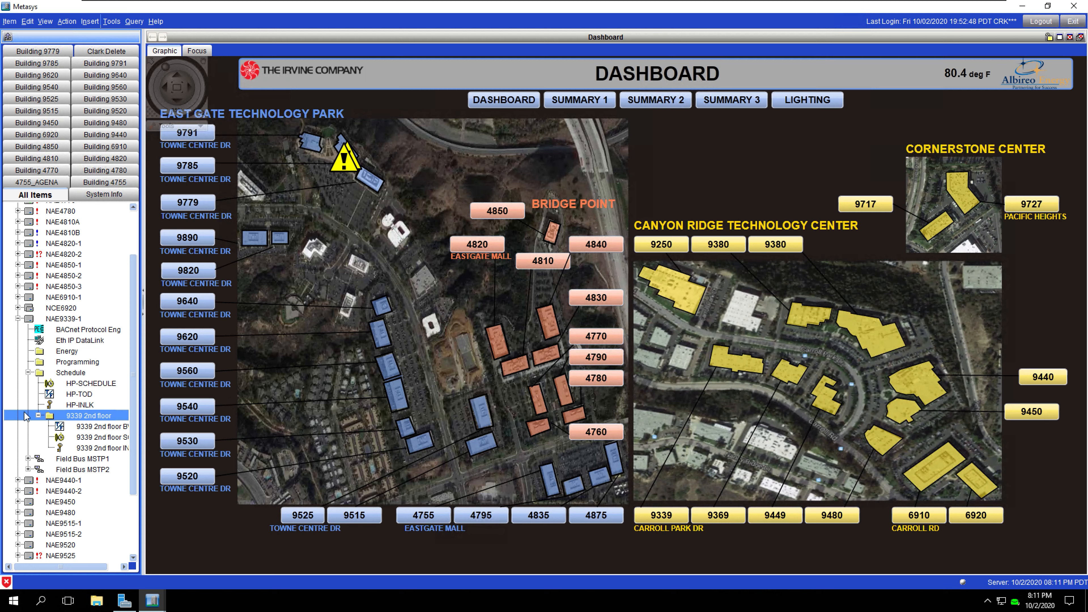
# Examine the BV, schedule and interlock inside the 9339 2nd floor folder under NAE9339-1's Schedule folder.
pyautogui.click(38, 415)
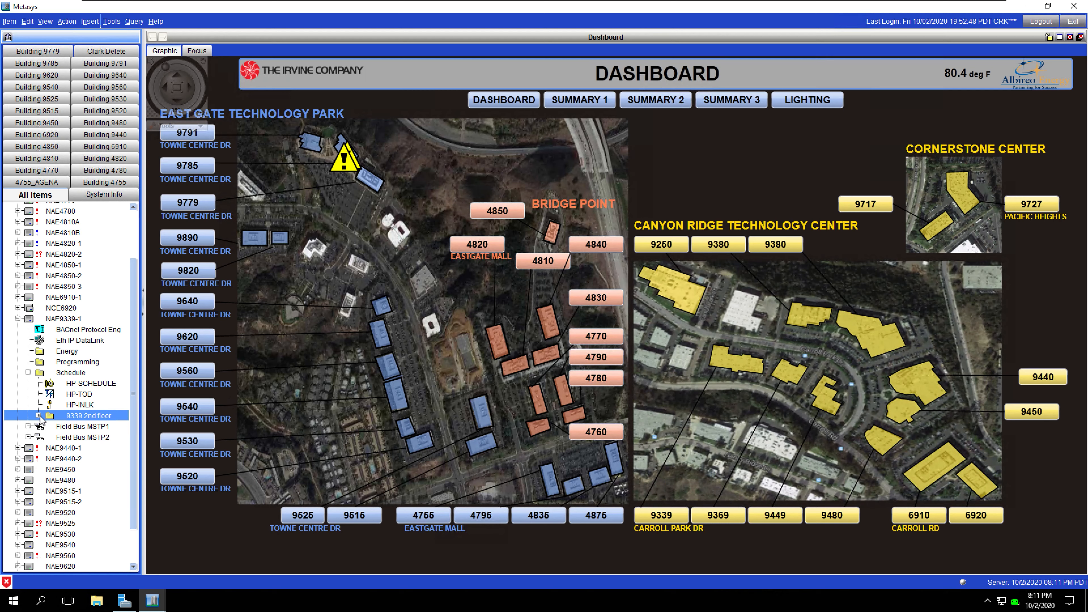
pyautogui.click(28, 372)
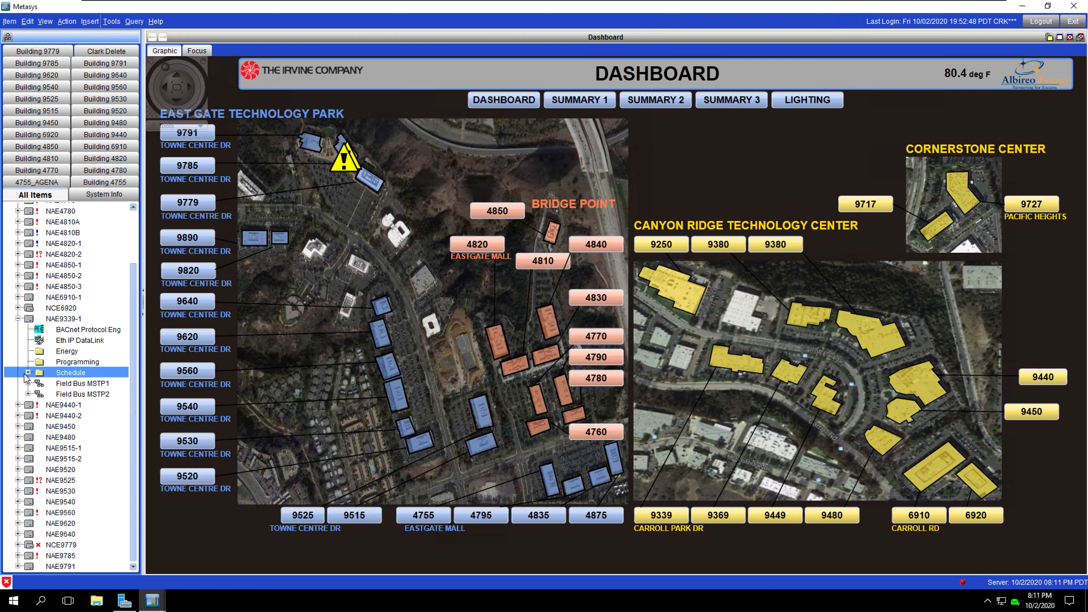
pyautogui.click(28, 372)
pyautogui.click(38, 415)
pyautogui.click(81, 427)
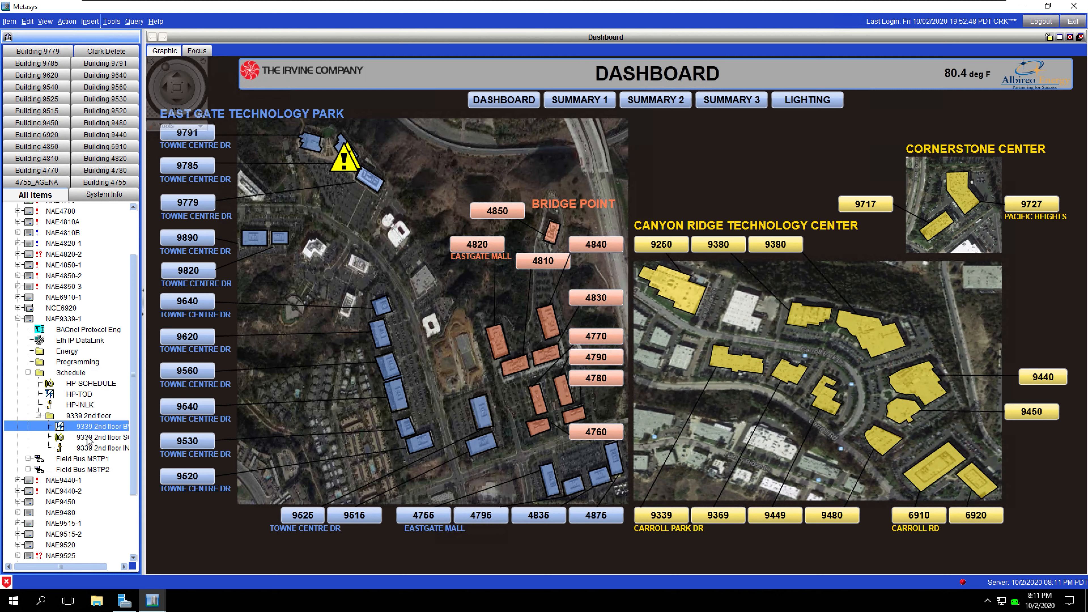
pyautogui.press('Down')
pyautogui.press('Down')
pyautogui.press('Up')
pyautogui.press('Up')
pyautogui.click(67, 438)
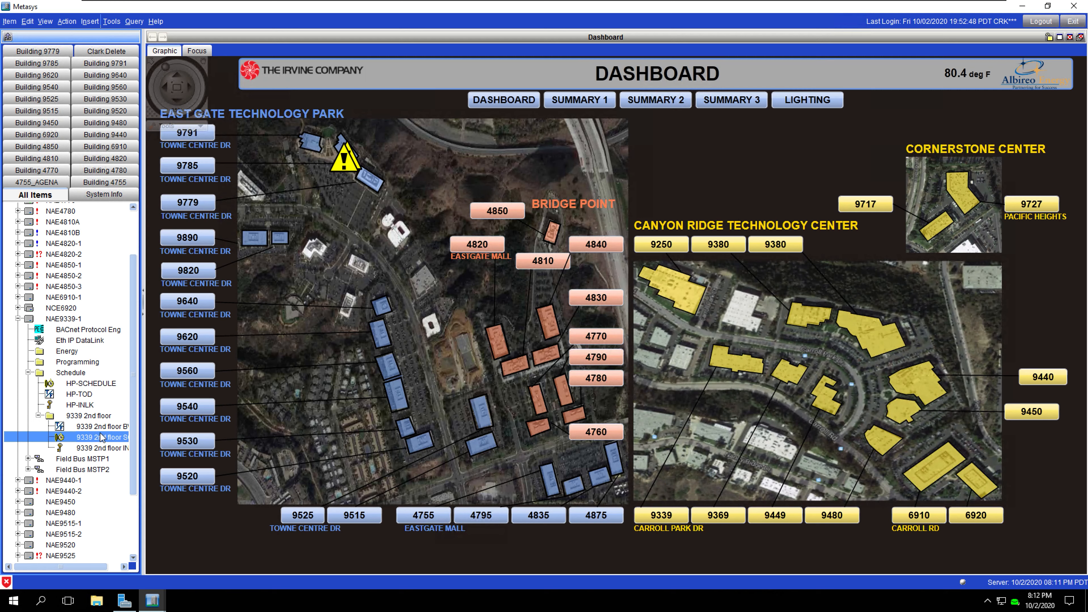
# Open the 9339 2nd floor SCH schedule and display its Weekly Schedule to check the occupied hours for each day.
pyautogui.moveTo(101, 437); pyautogui.dragTo(365, 351)
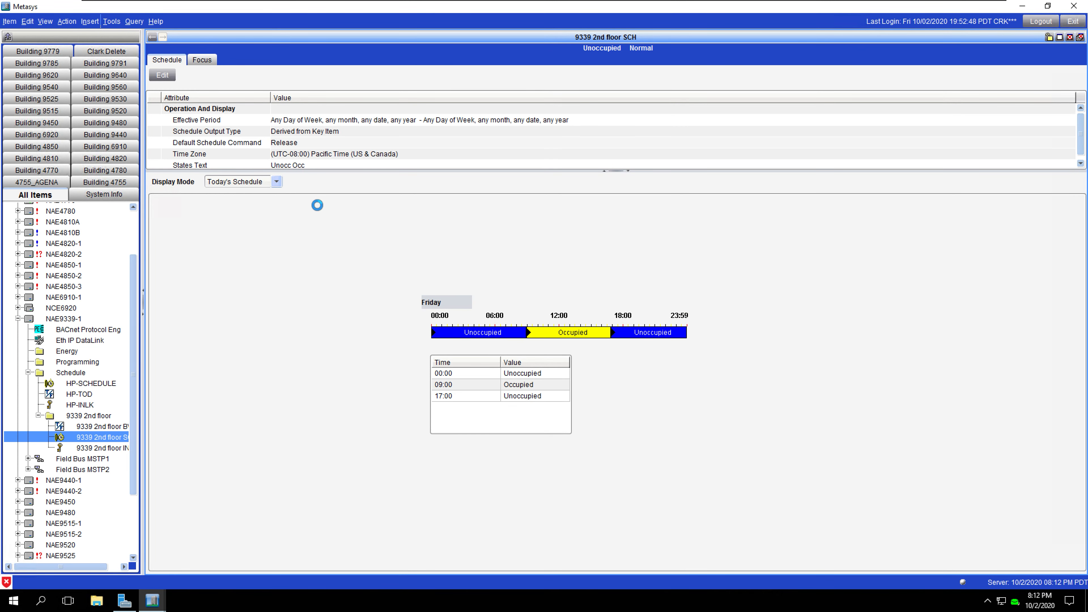
pyautogui.click(276, 182)
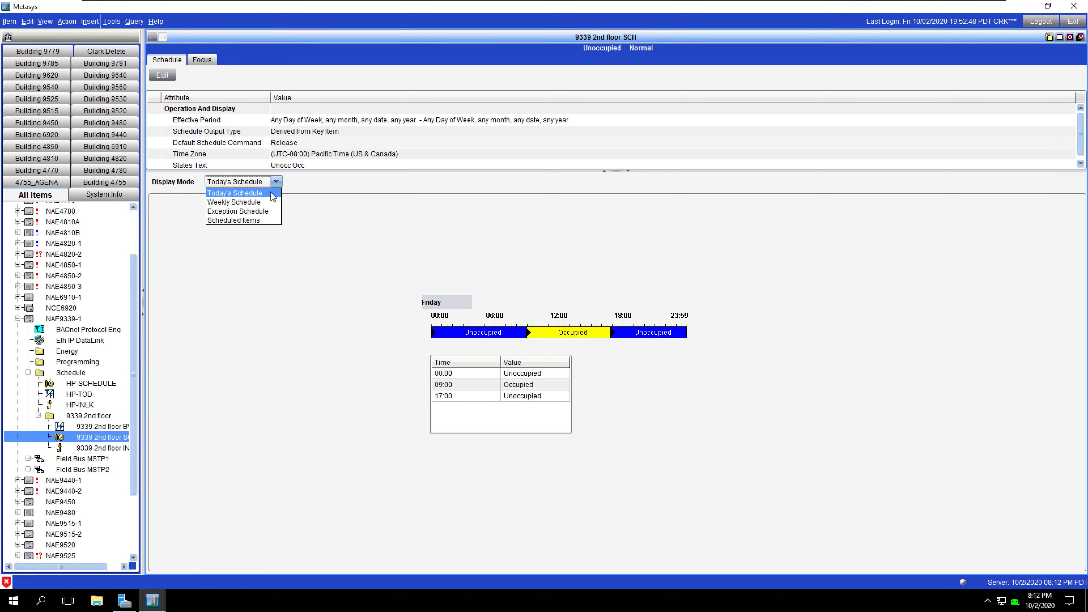
pyautogui.click(258, 202)
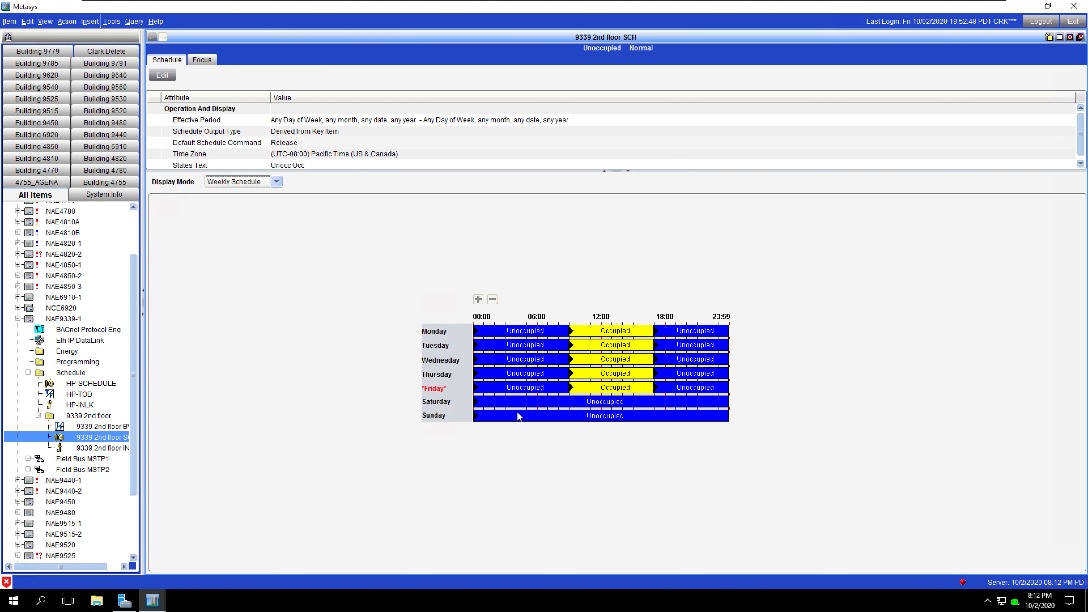
pyautogui.click(91, 427)
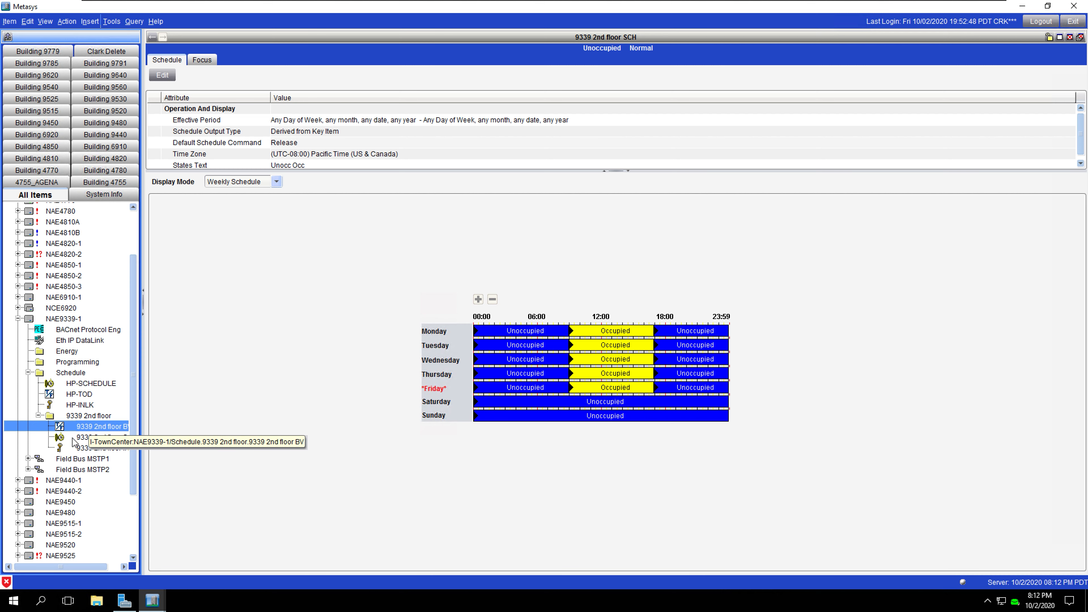
pyautogui.click(72, 438)
pyautogui.click(77, 427)
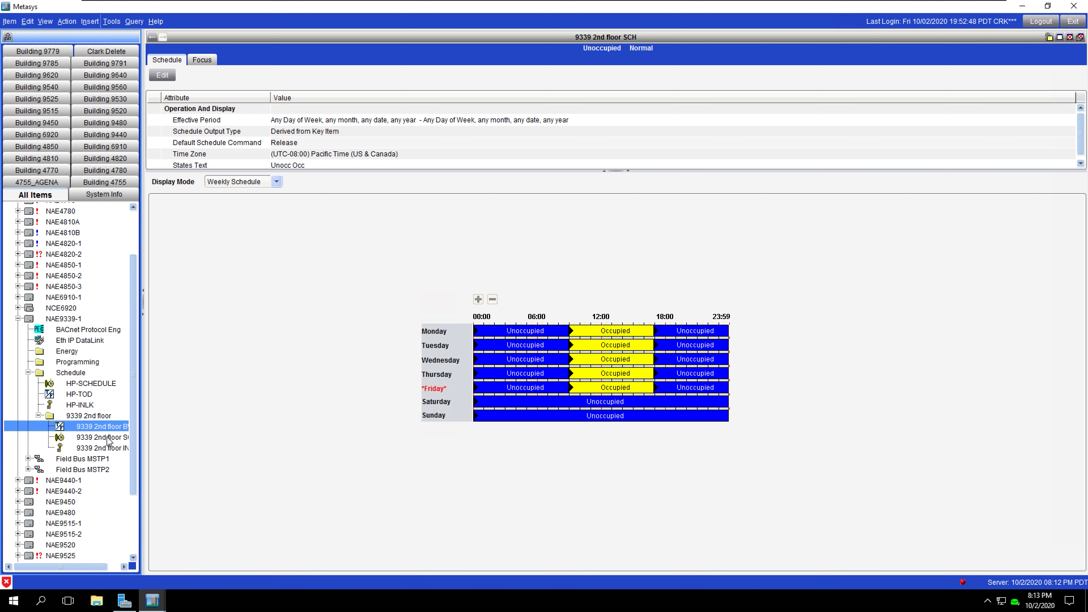
pyautogui.click(80, 447)
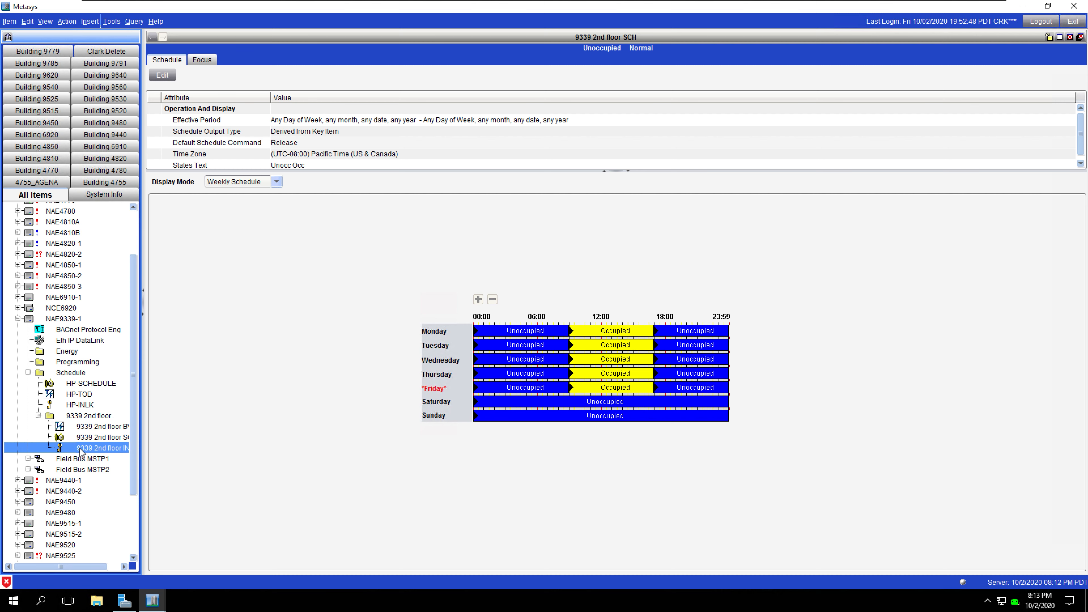